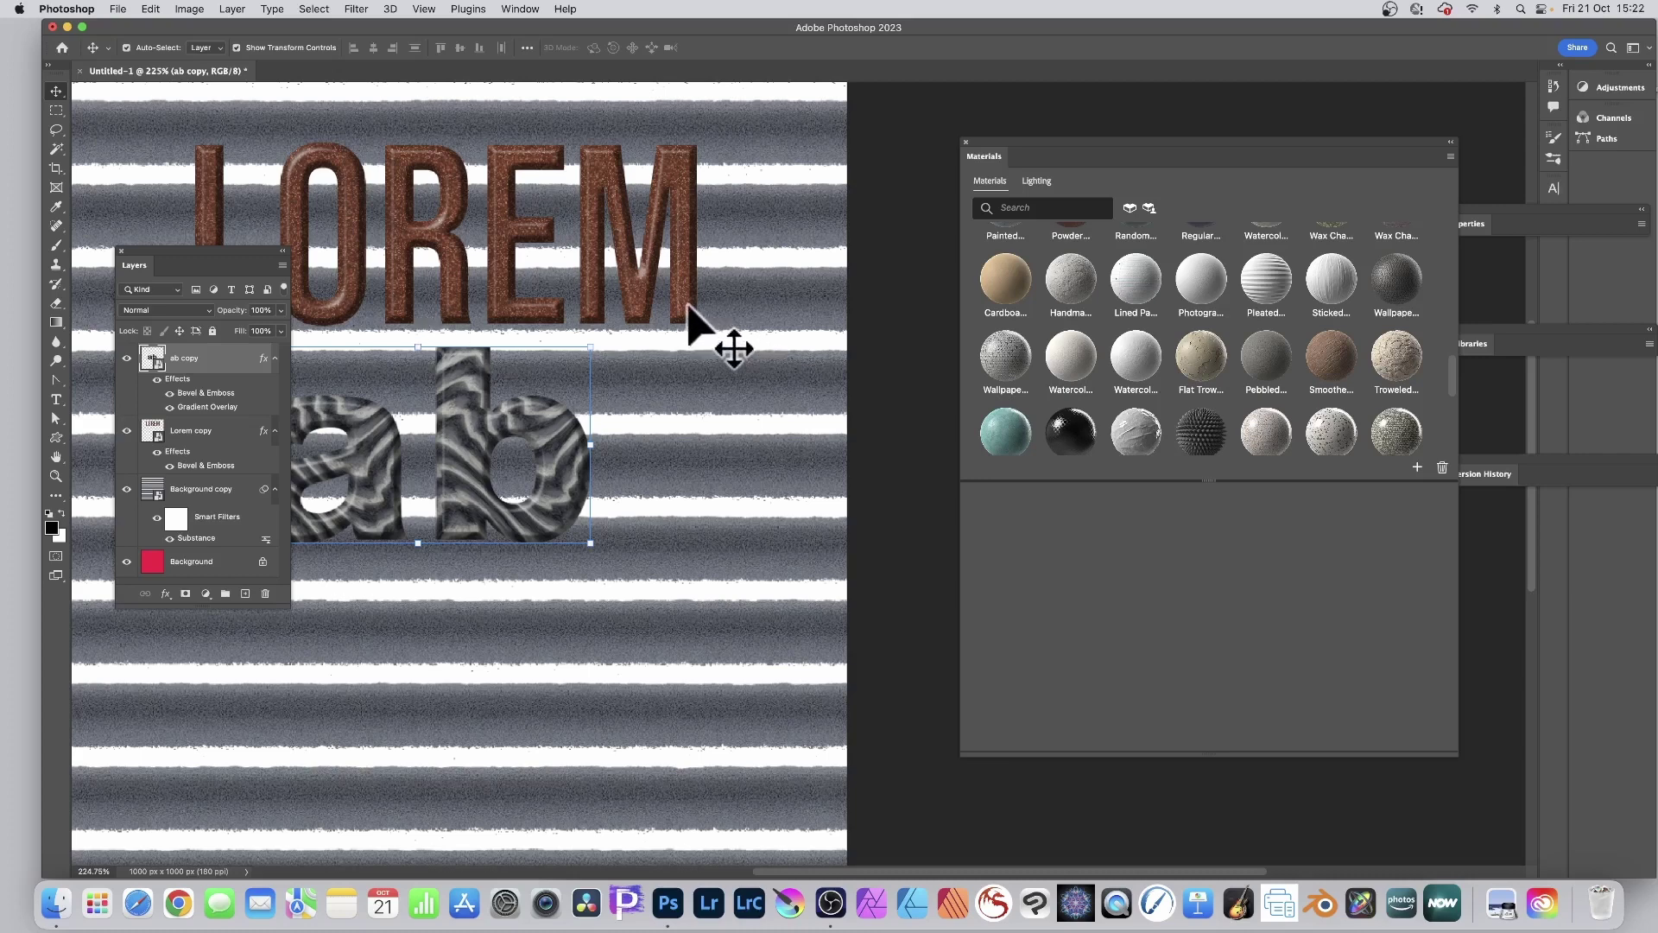
Move the Layers panel down toward the lower left so it clears the lettering.
{"action": "left_click_drag", "start_coordinate": [173, 251], "coordinate": [118, 421]}
Remove the old layers, add black 'LOR' text, and nudge it down and right.
{"action": "key", "text": "super+z"}
{"action": "key", "text": "super+z"}
{"action": "key", "text": "super+z"}
{"action": "key", "text": "super+z"}
{"action": "key", "text": "super+z"}
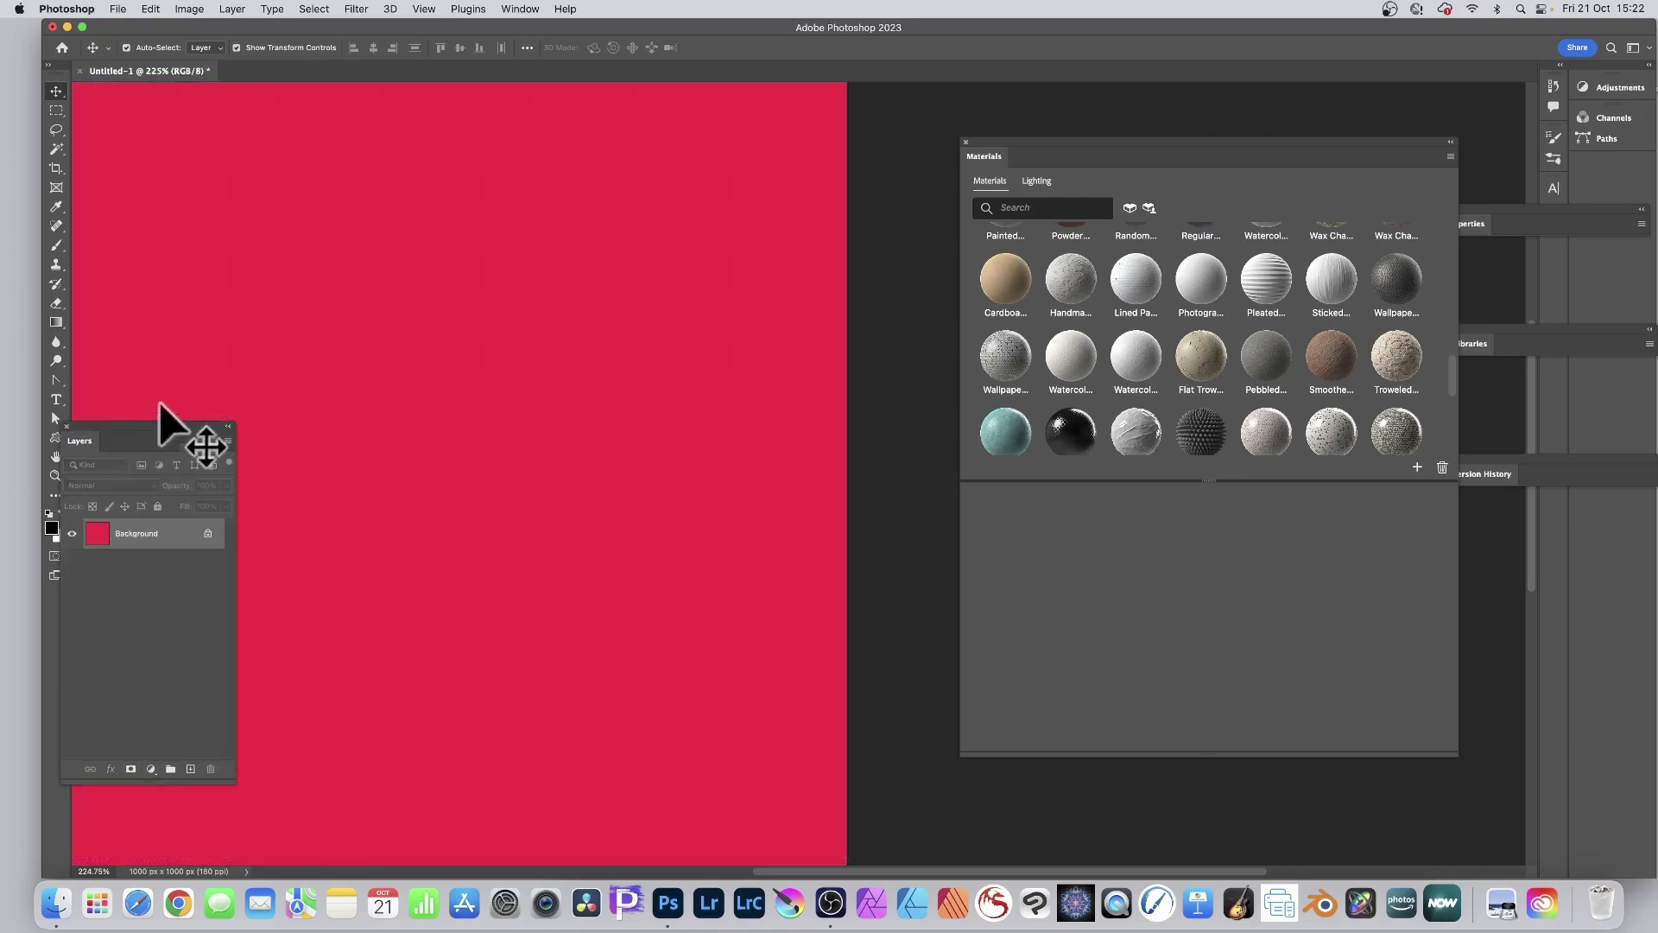
{"action": "left_click_drag", "start_coordinate": [58, 400], "coordinate": [134, 390]}
{"action": "left_click", "coordinate": [141, 310]}
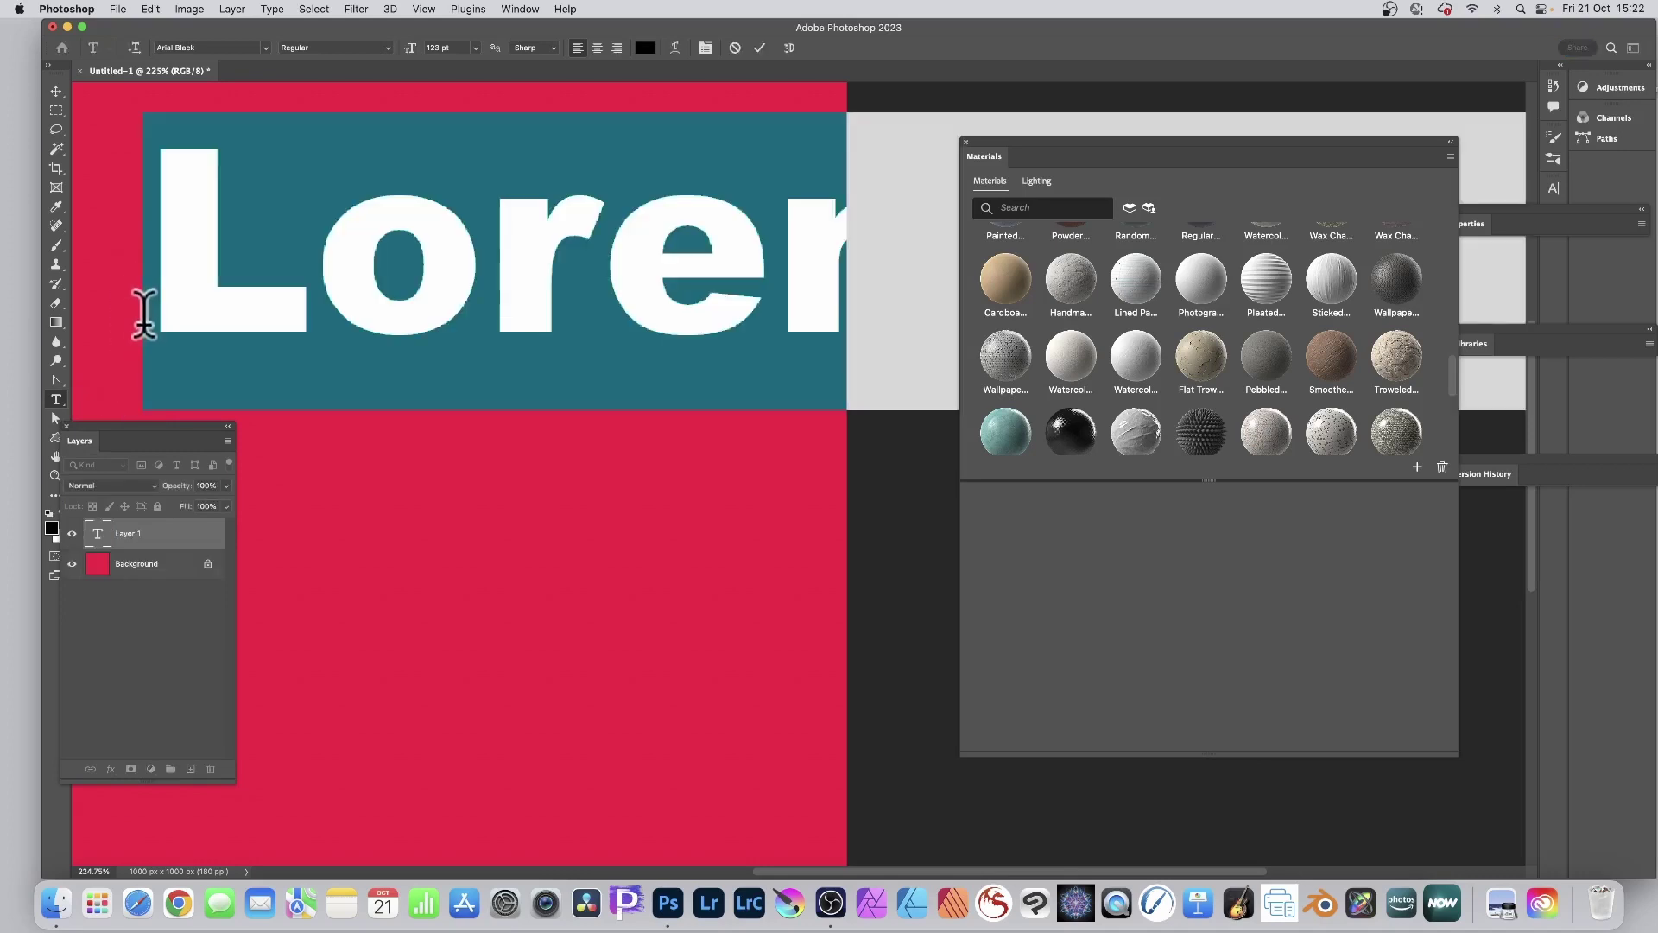
{"action": "type", "text": "LO"}
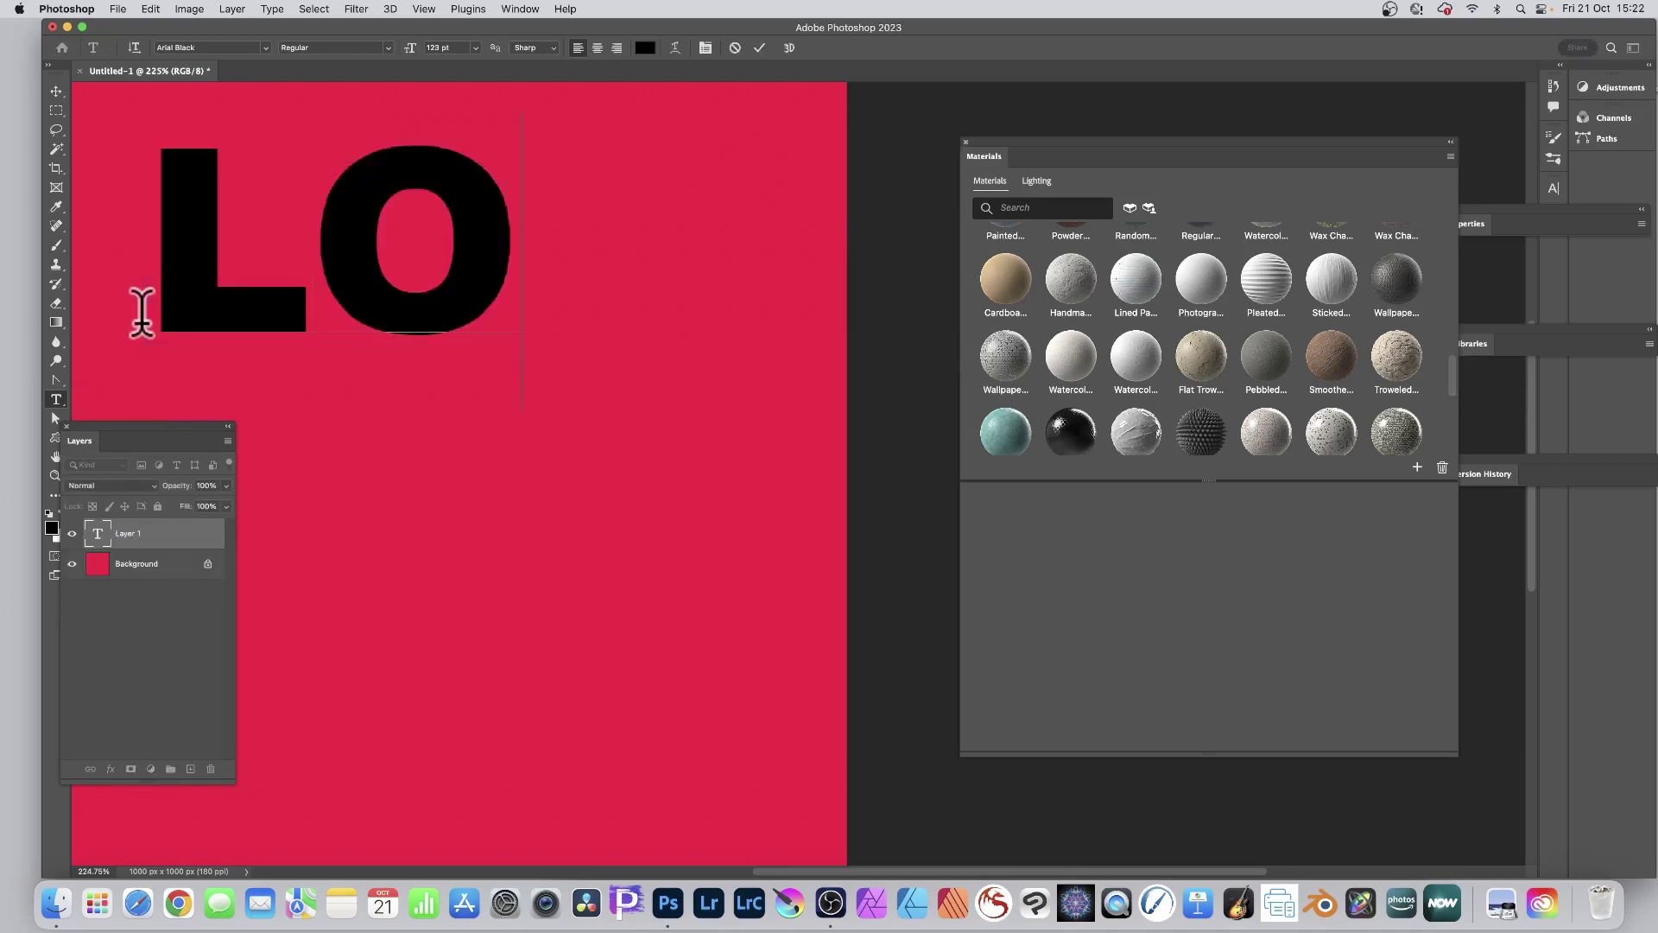
{"action": "type", "text": "R"}
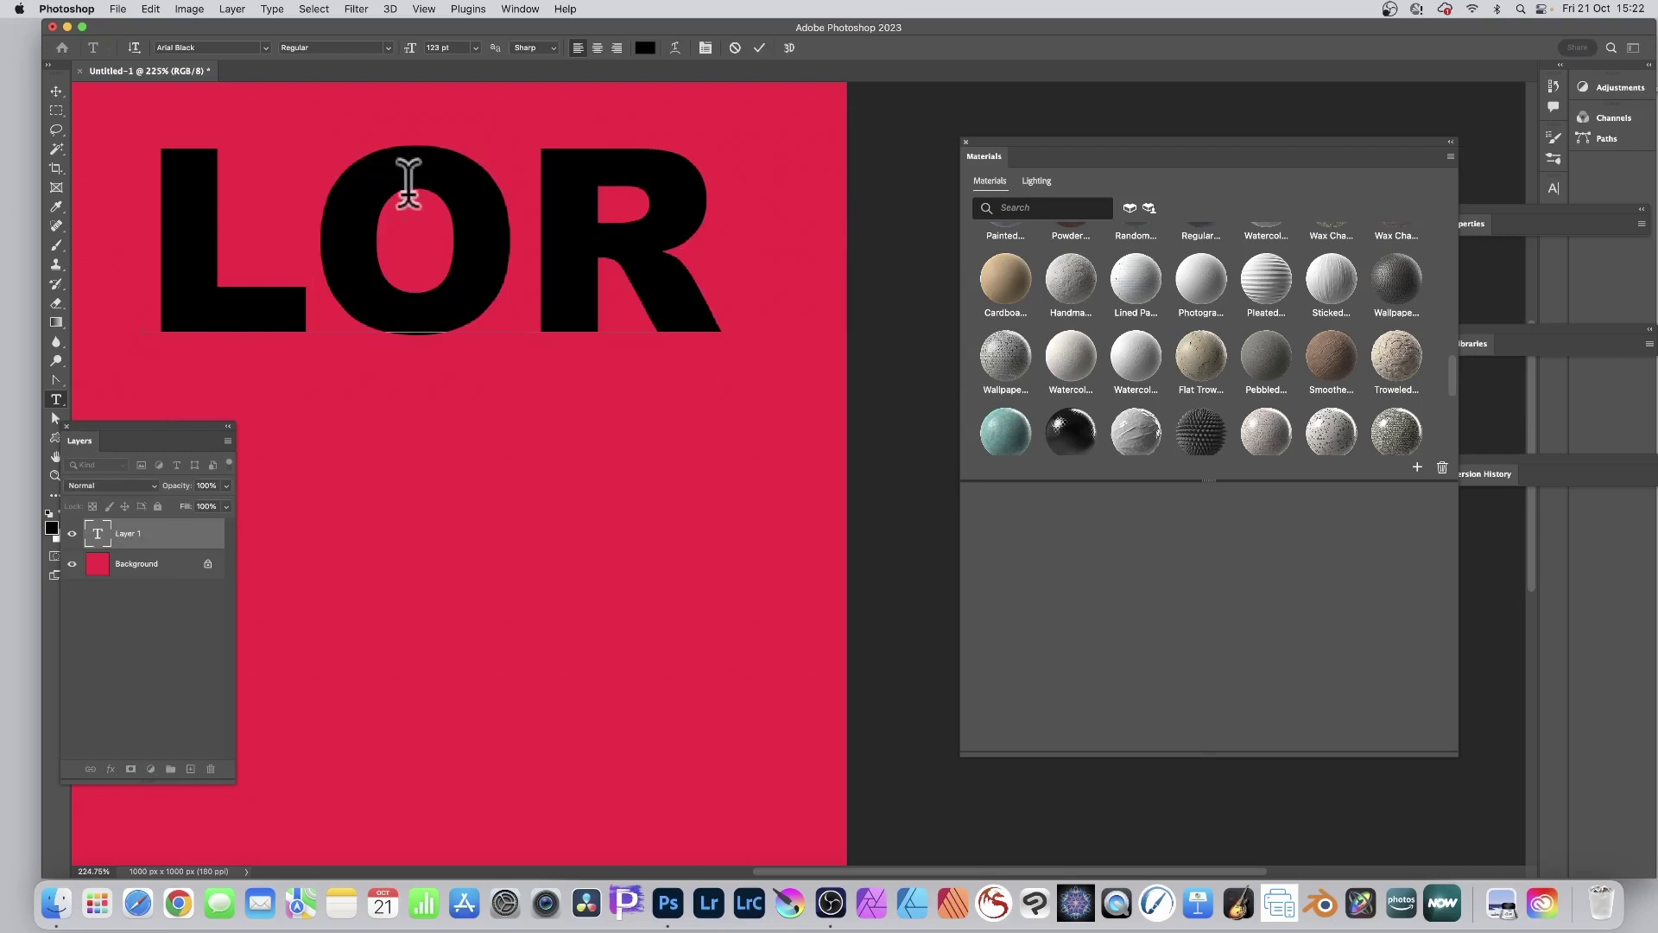
{"action": "left_click", "coordinate": [760, 48]}
{"action": "left_click", "coordinate": [54, 90]}
{"action": "left_click_drag", "start_coordinate": [414, 182], "coordinate": [430, 231]}
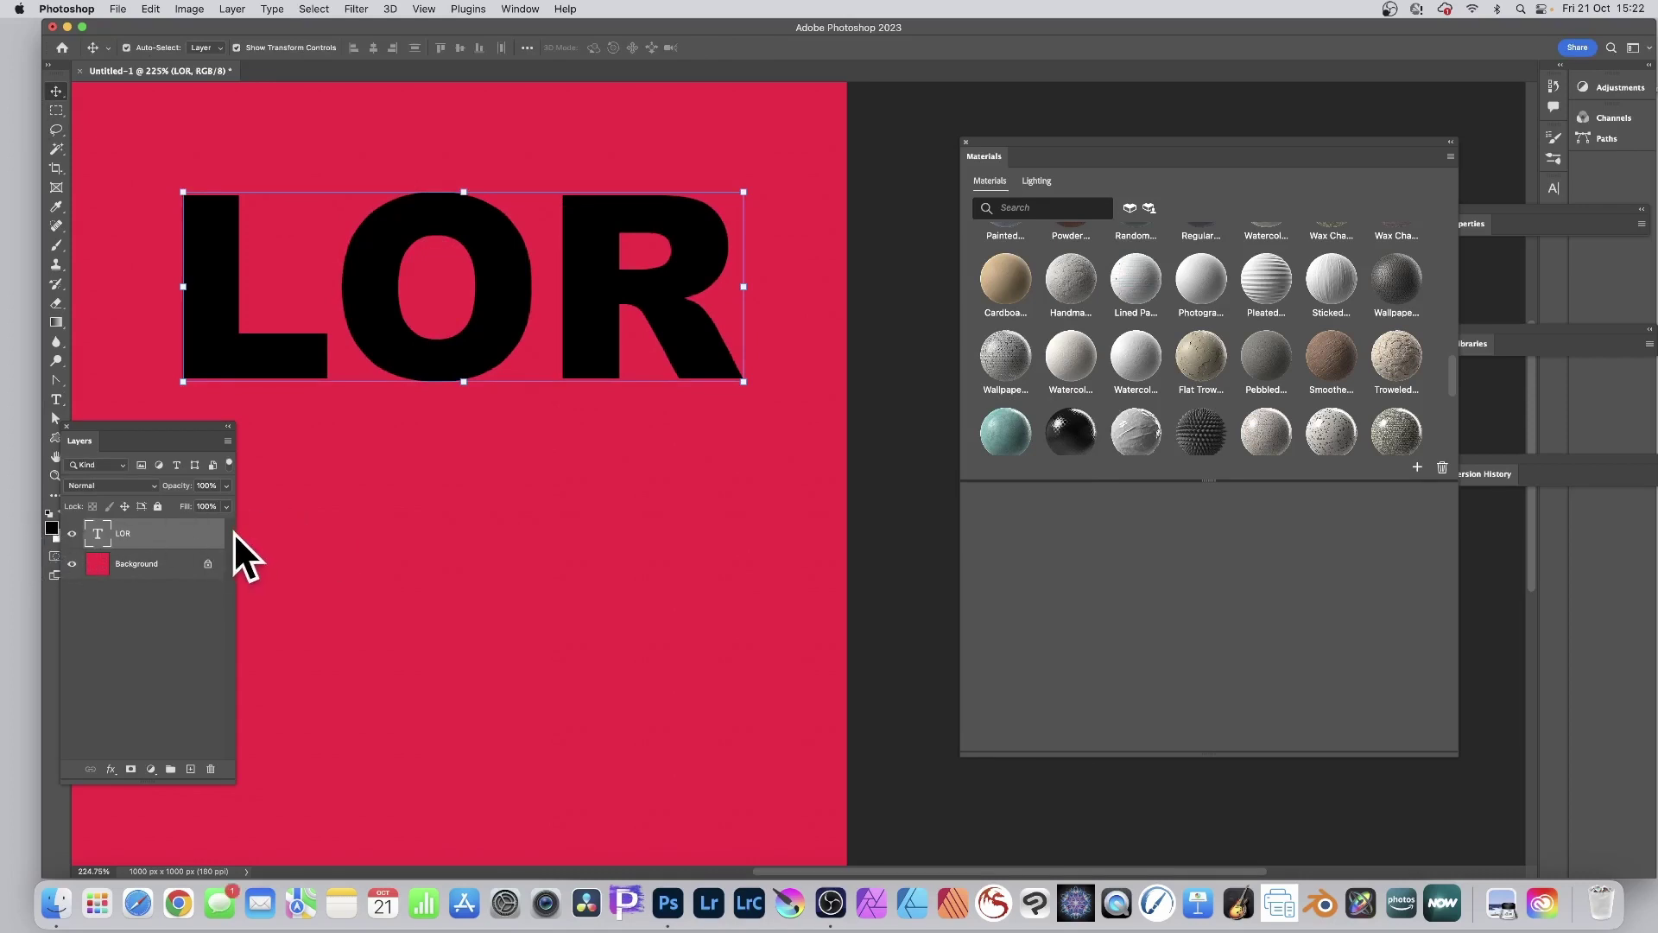
Show the Materials panel and apply the Eggcrate material to the LOR text.
{"action": "left_click", "coordinate": [528, 9]}
{"action": "scroll", "coordinate": [1221, 330], "scroll_direction": "down", "scroll_amount": 3}
{"action": "scroll", "coordinate": [1055, 251], "scroll_direction": "down", "scroll_amount": 2}
{"action": "scroll", "coordinate": [1314, 289], "scroll_direction": "up", "scroll_amount": 4}
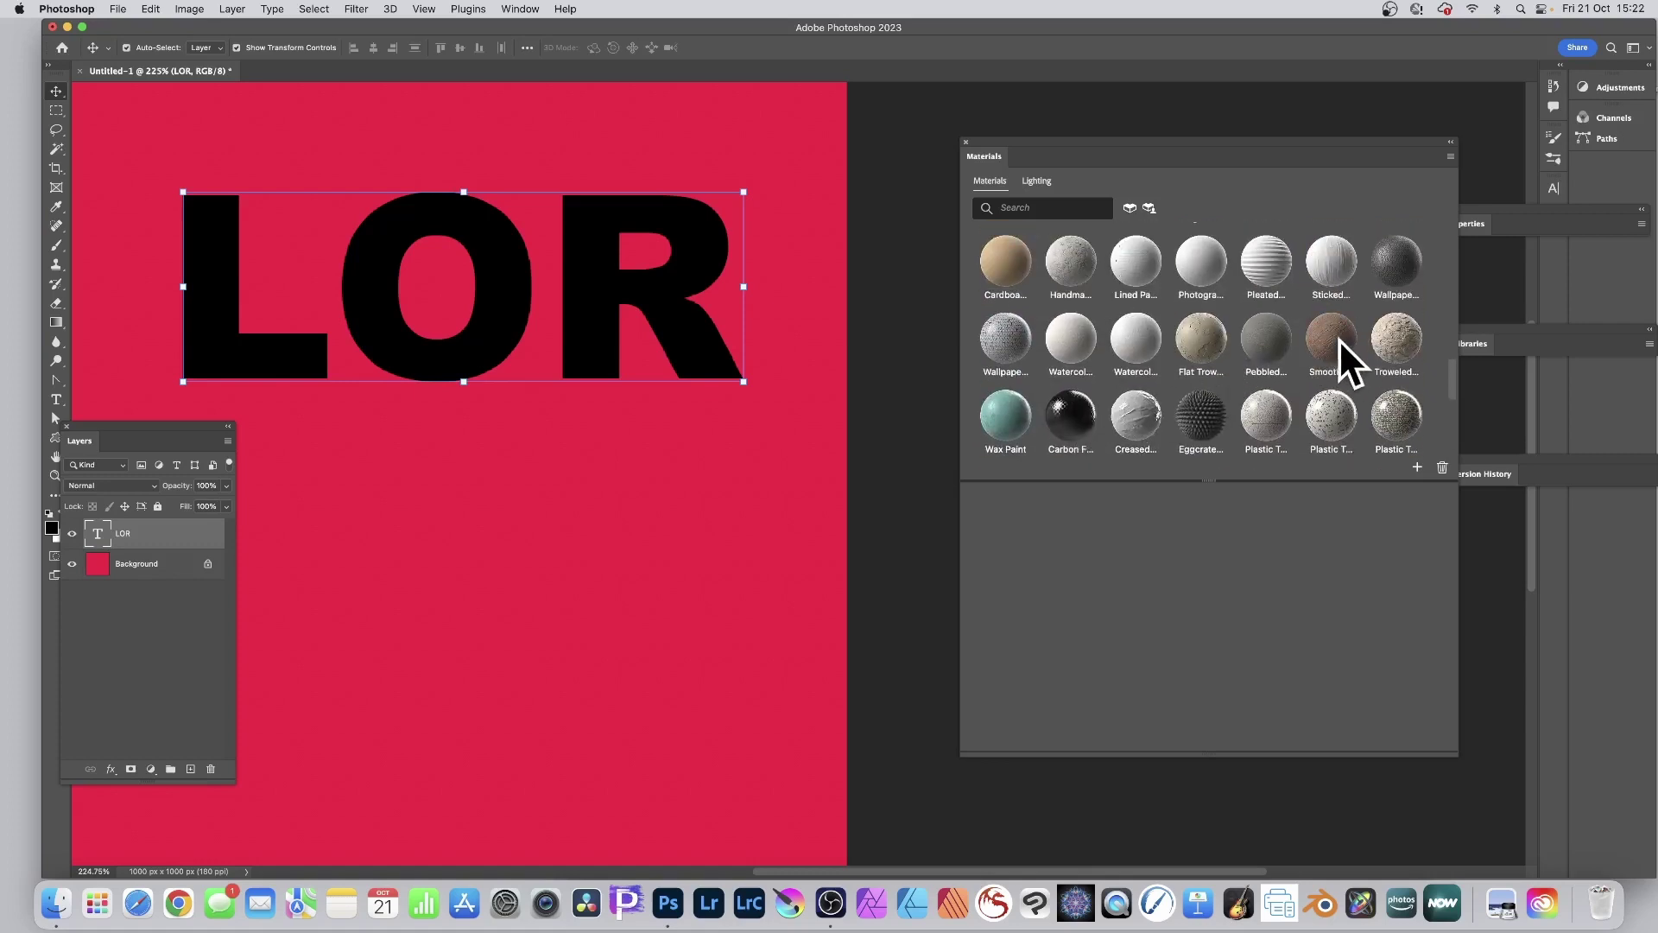
{"action": "scroll", "coordinate": [1261, 285], "scroll_direction": "down", "scroll_amount": 2}
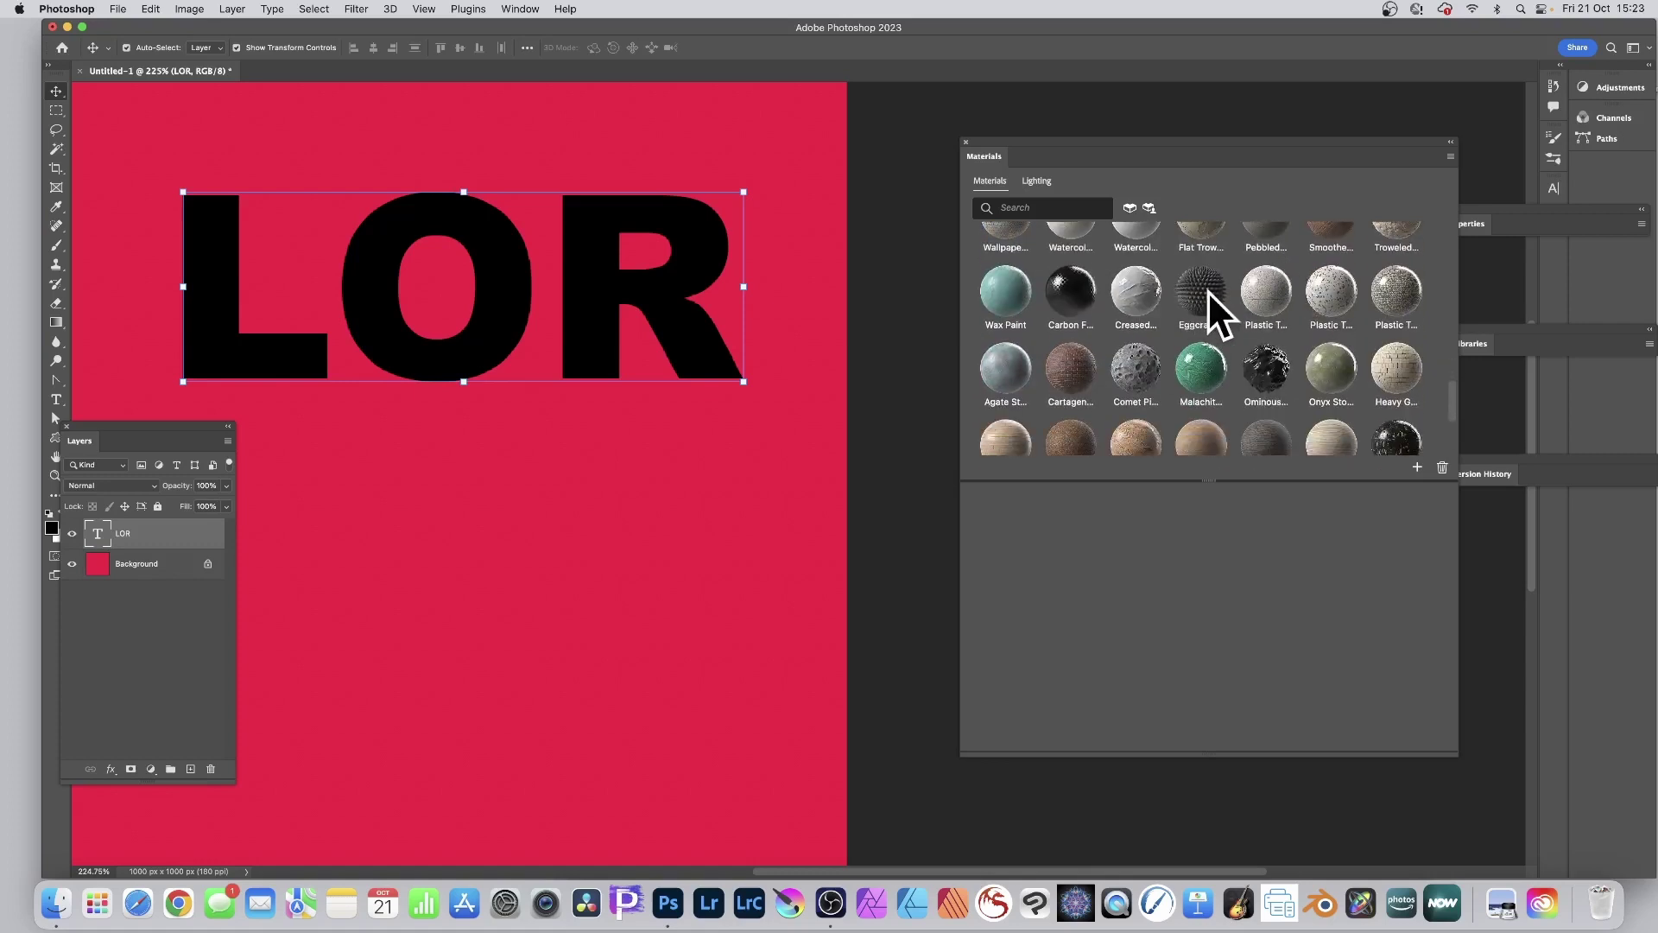
{"action": "left_click", "coordinate": [1211, 286]}
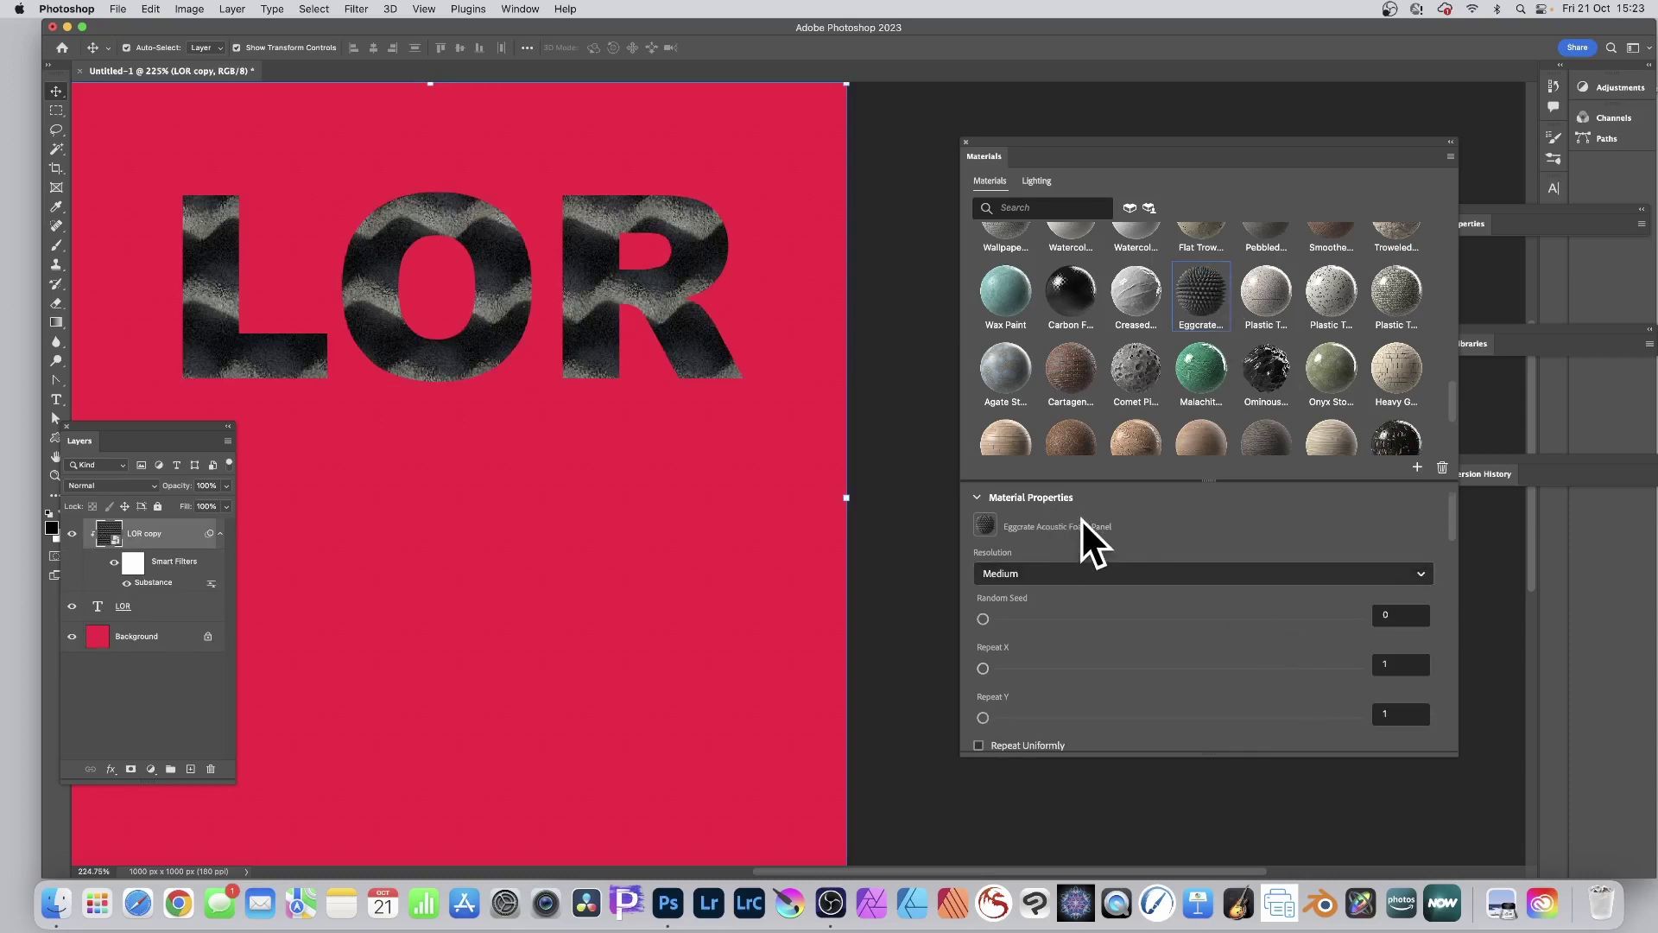
Set the Eggcrate texture's Repeat X to 4 after trying 6.8 and 10.
{"action": "scroll", "coordinate": [1081, 518], "scroll_direction": "down", "scroll_amount": 3}
{"action": "left_click_drag", "start_coordinate": [1012, 551], "coordinate": [1119, 551]}
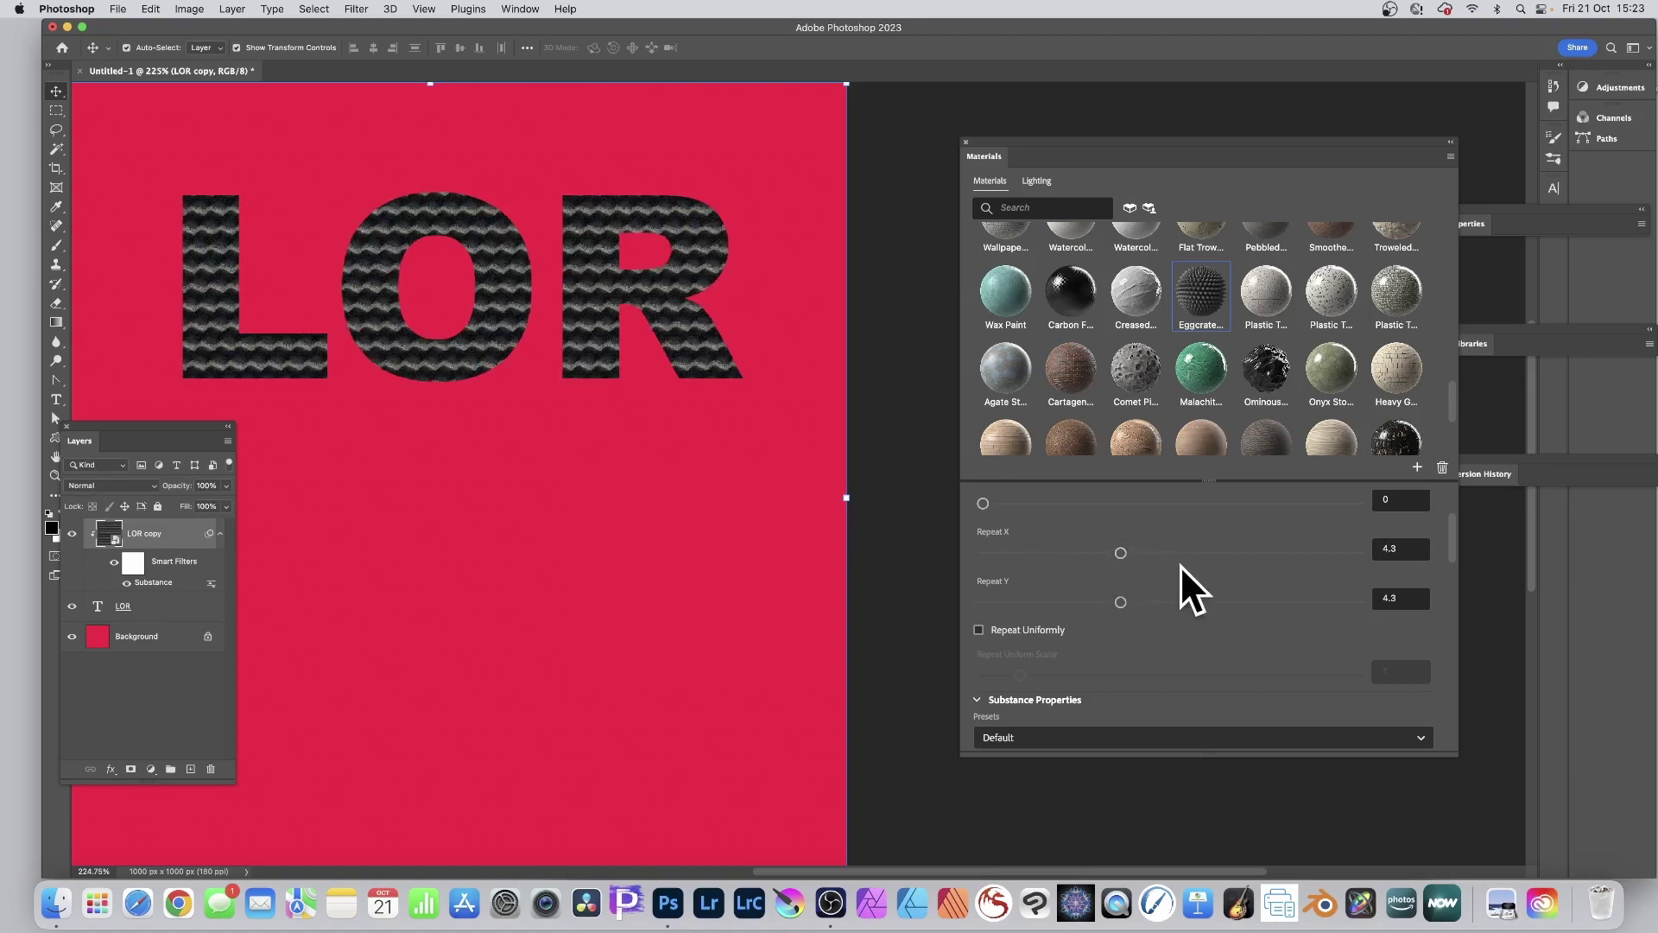
{"action": "left_click", "coordinate": [1407, 546]}
{"action": "type", "text": "6.8"}
{"action": "key", "text": "Return"}
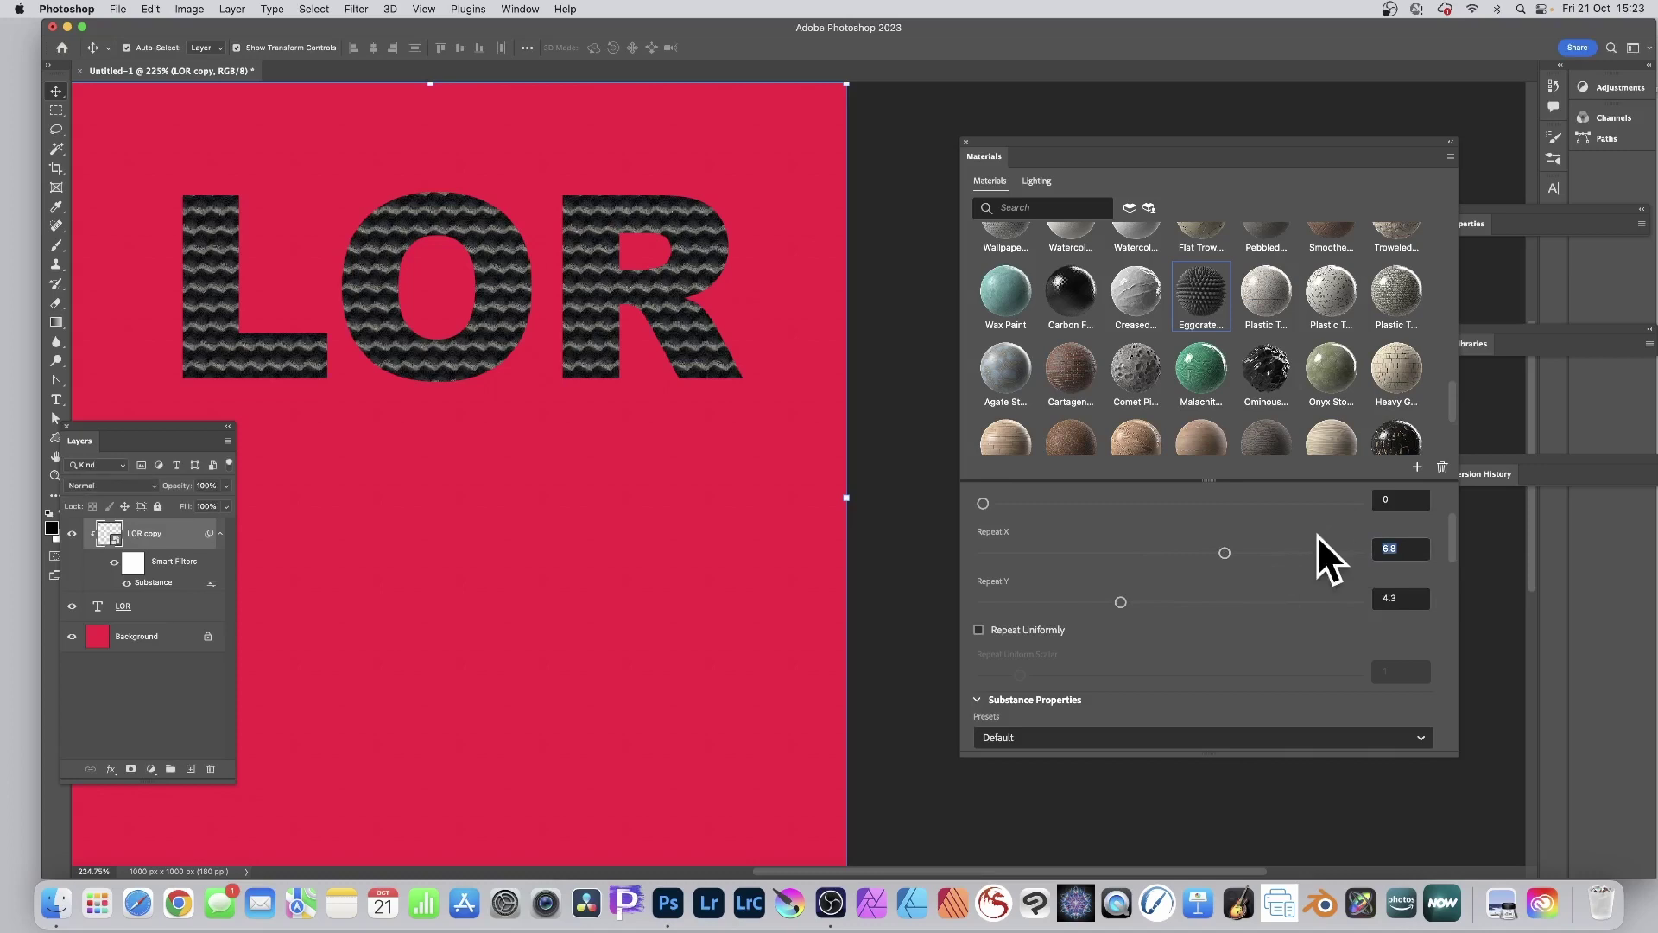
{"action": "type", "text": "10"}
{"action": "key", "text": "Tab"}
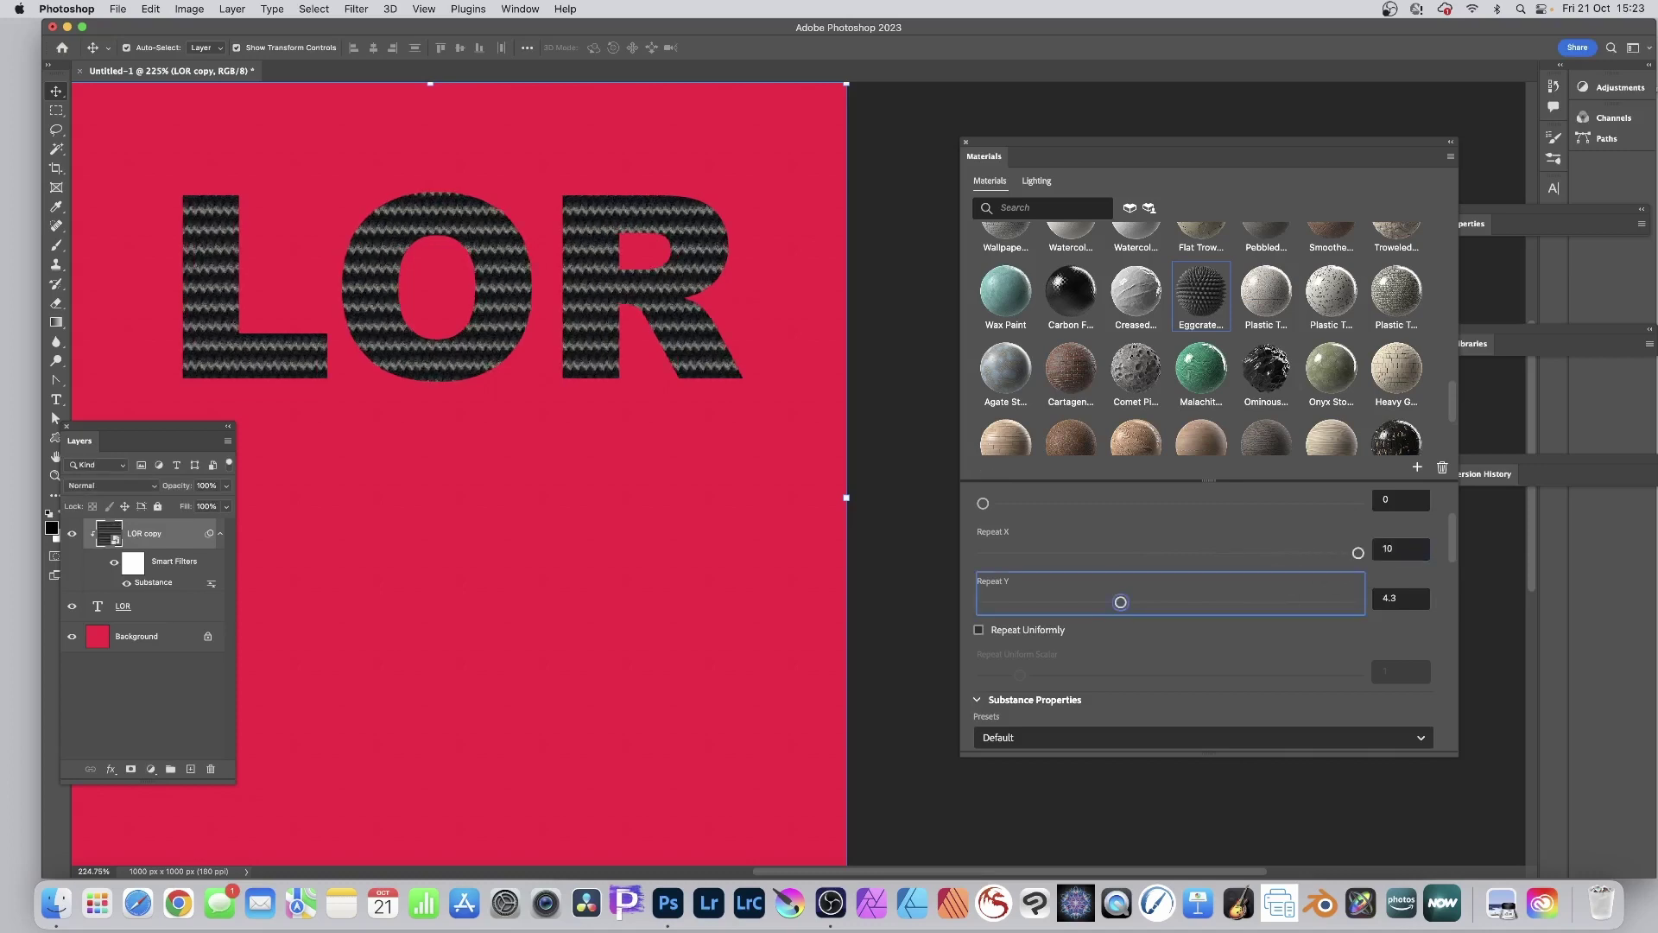
{"action": "type", "text": "4"}
{"action": "key", "text": "Return"}
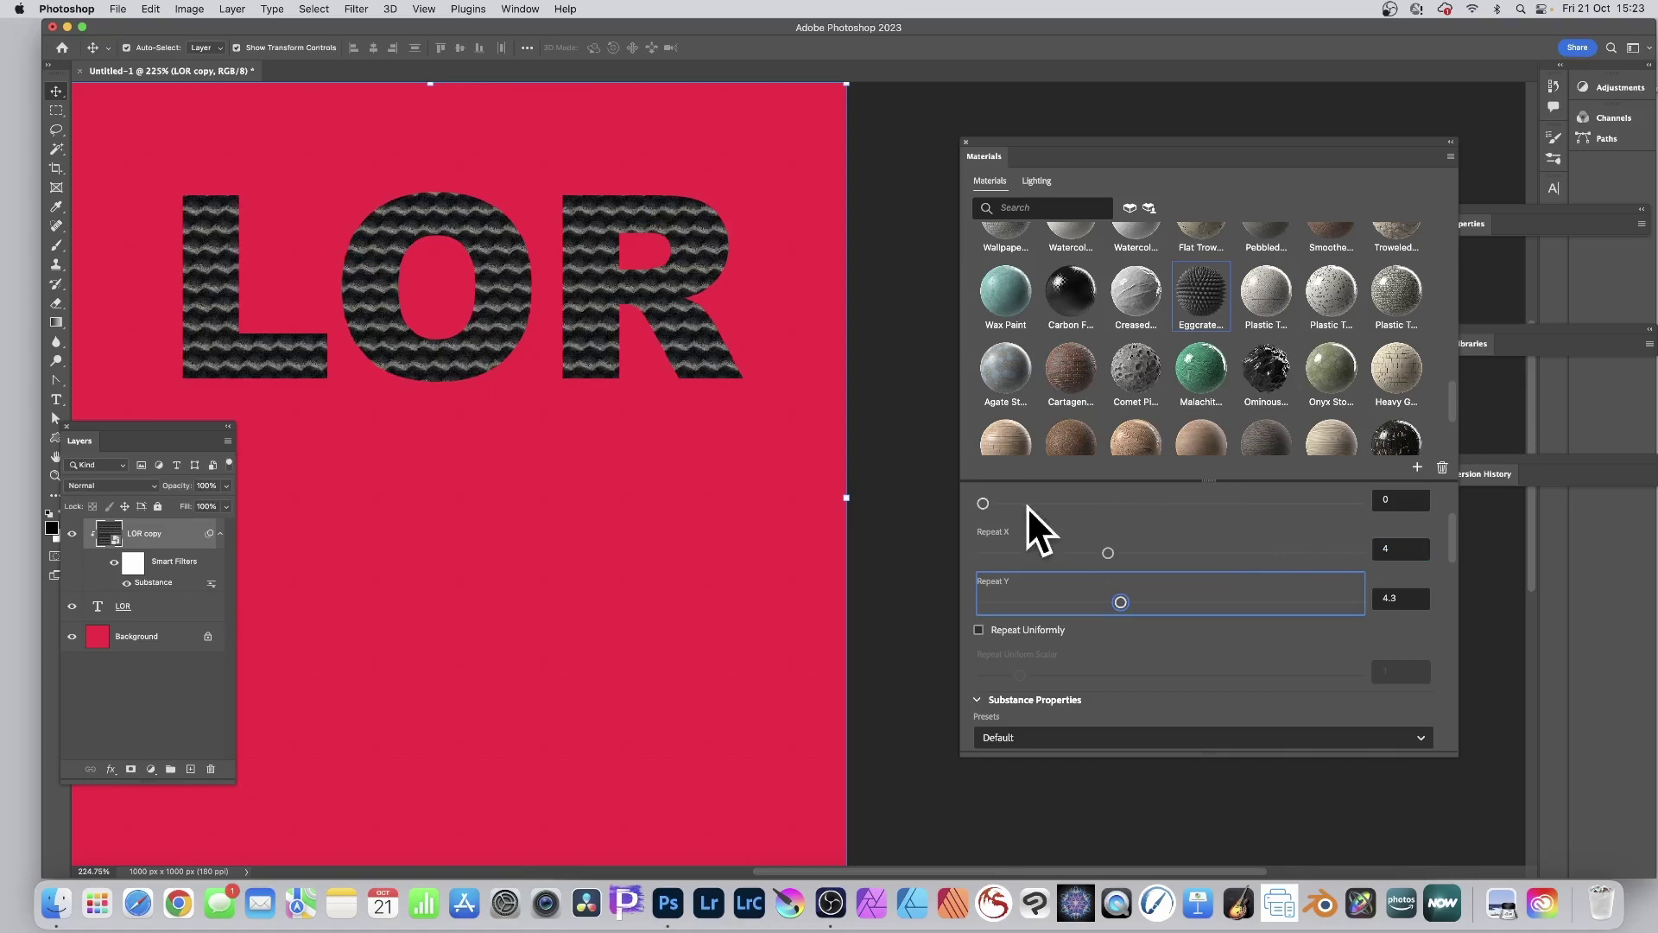
{"action": "scroll", "coordinate": [1034, 640], "scroll_direction": "down", "scroll_amount": 10}
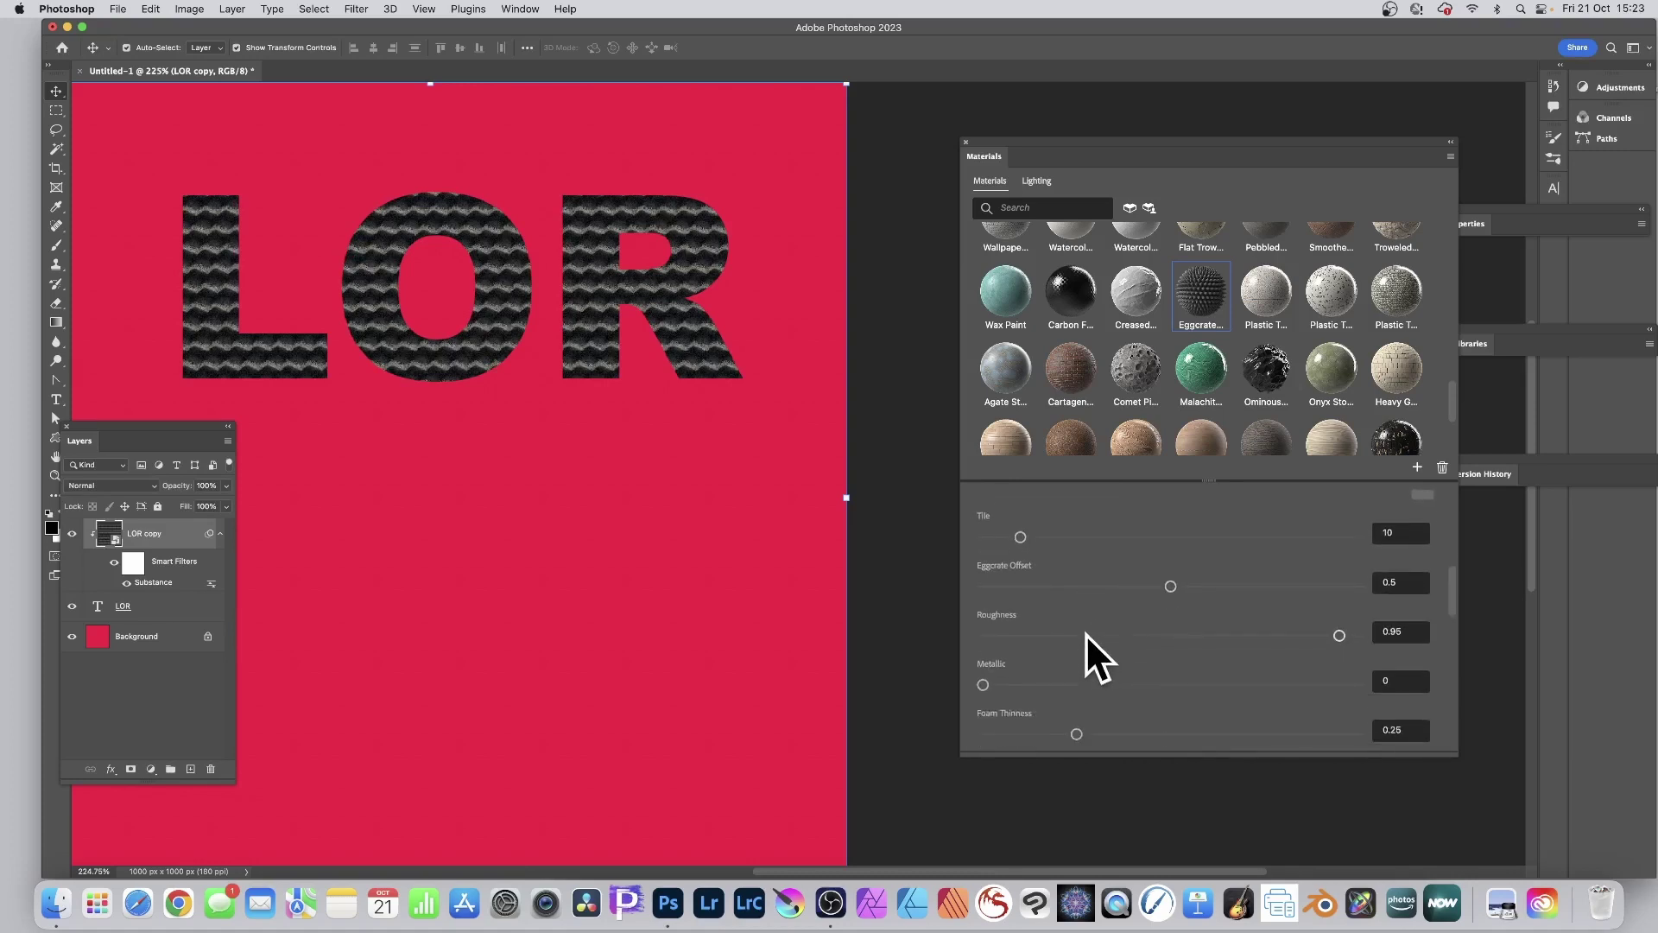
{"action": "scroll", "coordinate": [1123, 627], "scroll_direction": "down", "scroll_amount": 5}
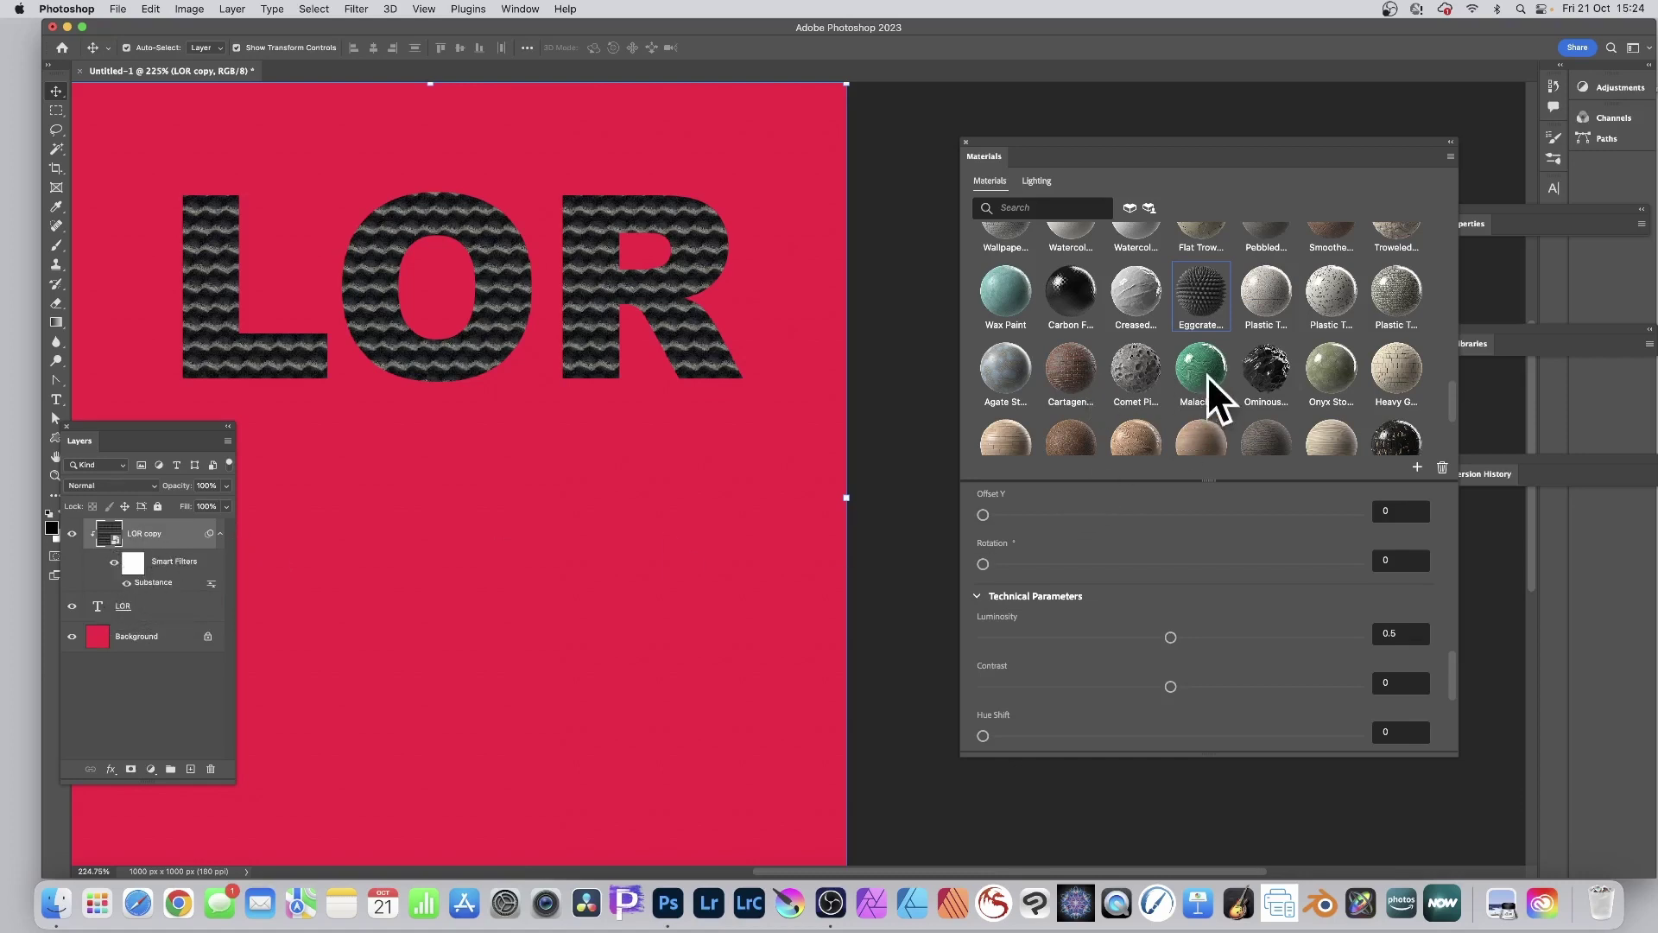
Switch LOR to Cartagena Wall Bricks with Bricks Scale 0.42 and Bricks Offset 0.34.
{"action": "left_click", "coordinate": [1143, 370]}
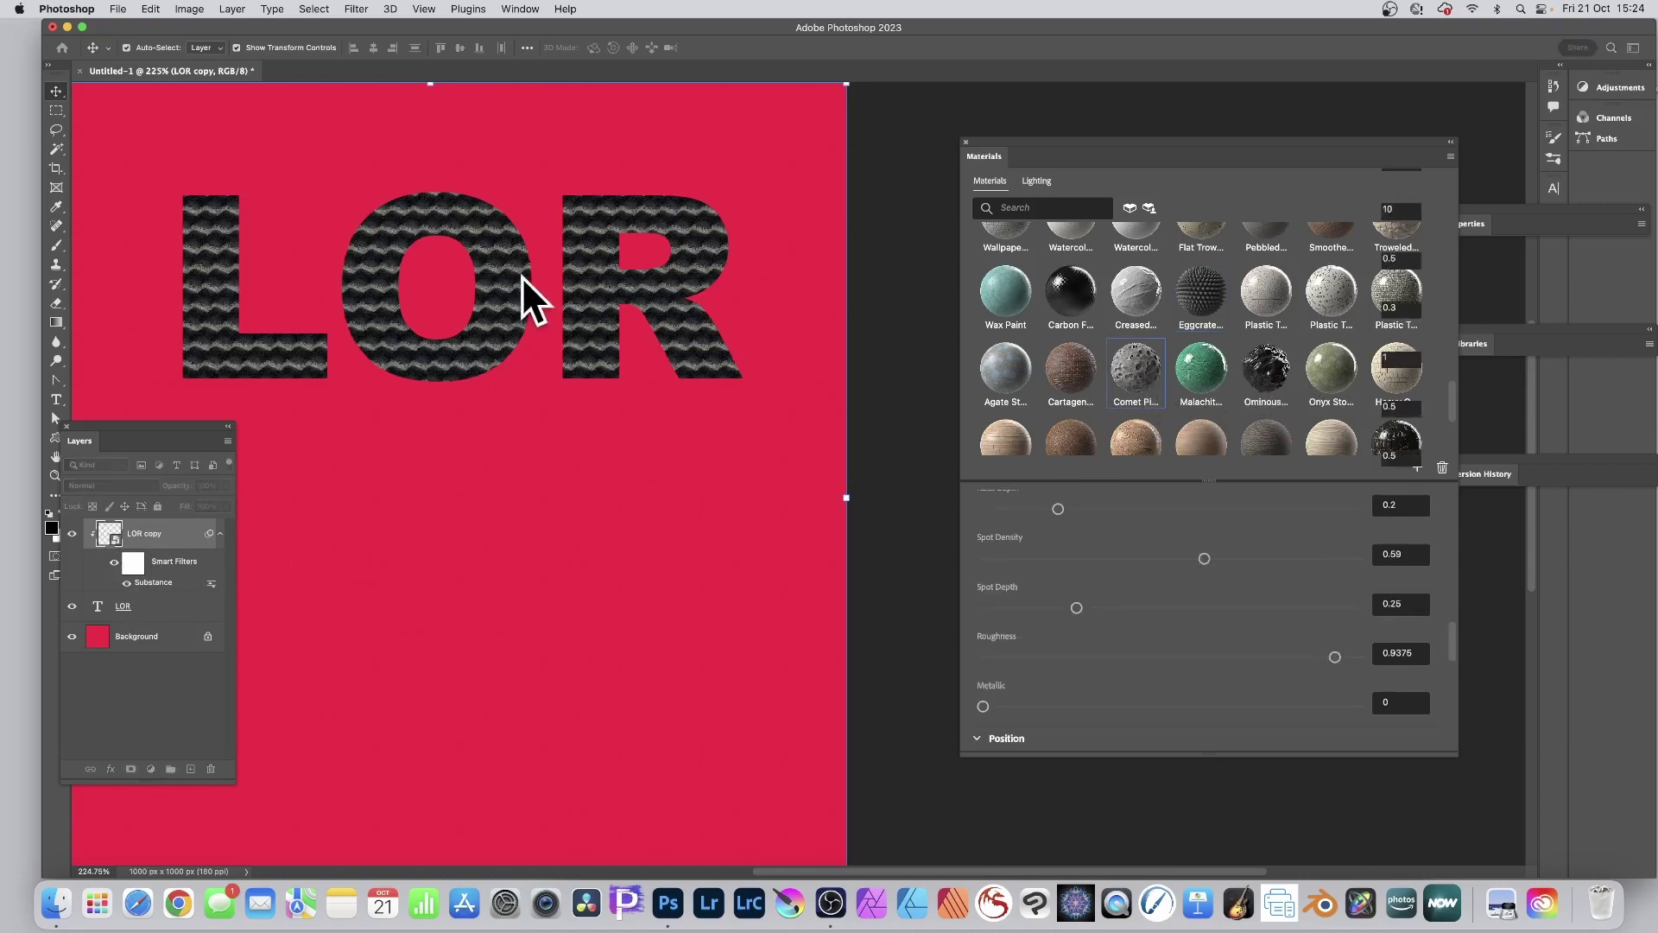
{"action": "left_click", "coordinate": [1066, 365]}
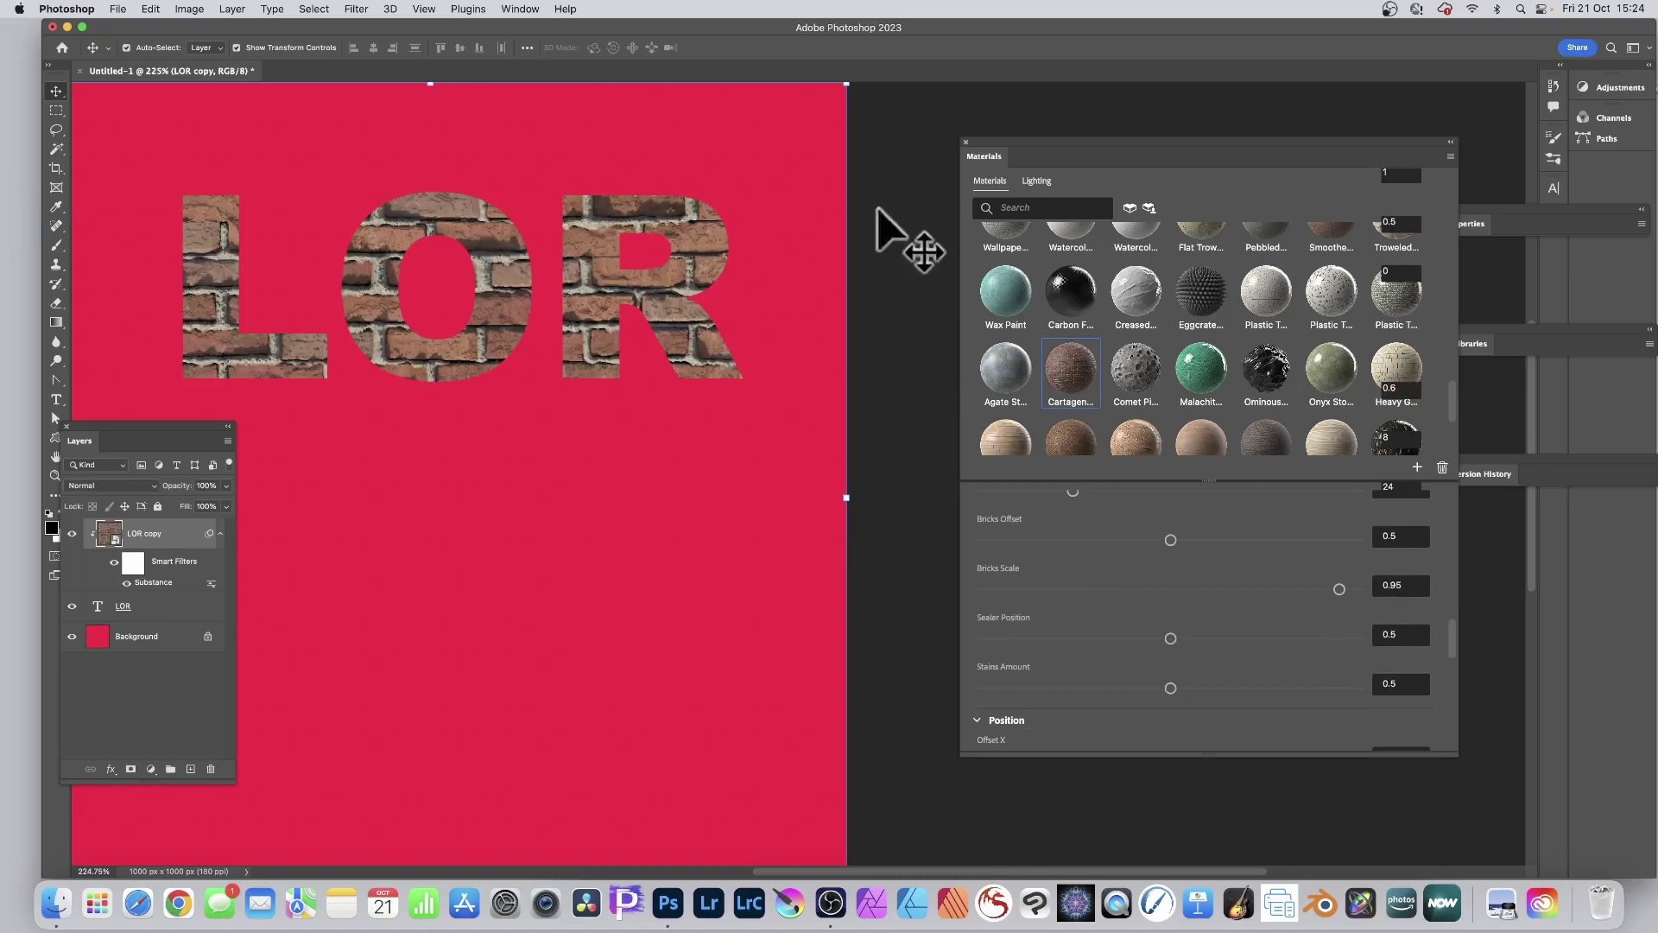
{"action": "left_click_drag", "start_coordinate": [1346, 590], "coordinate": [1139, 588]}
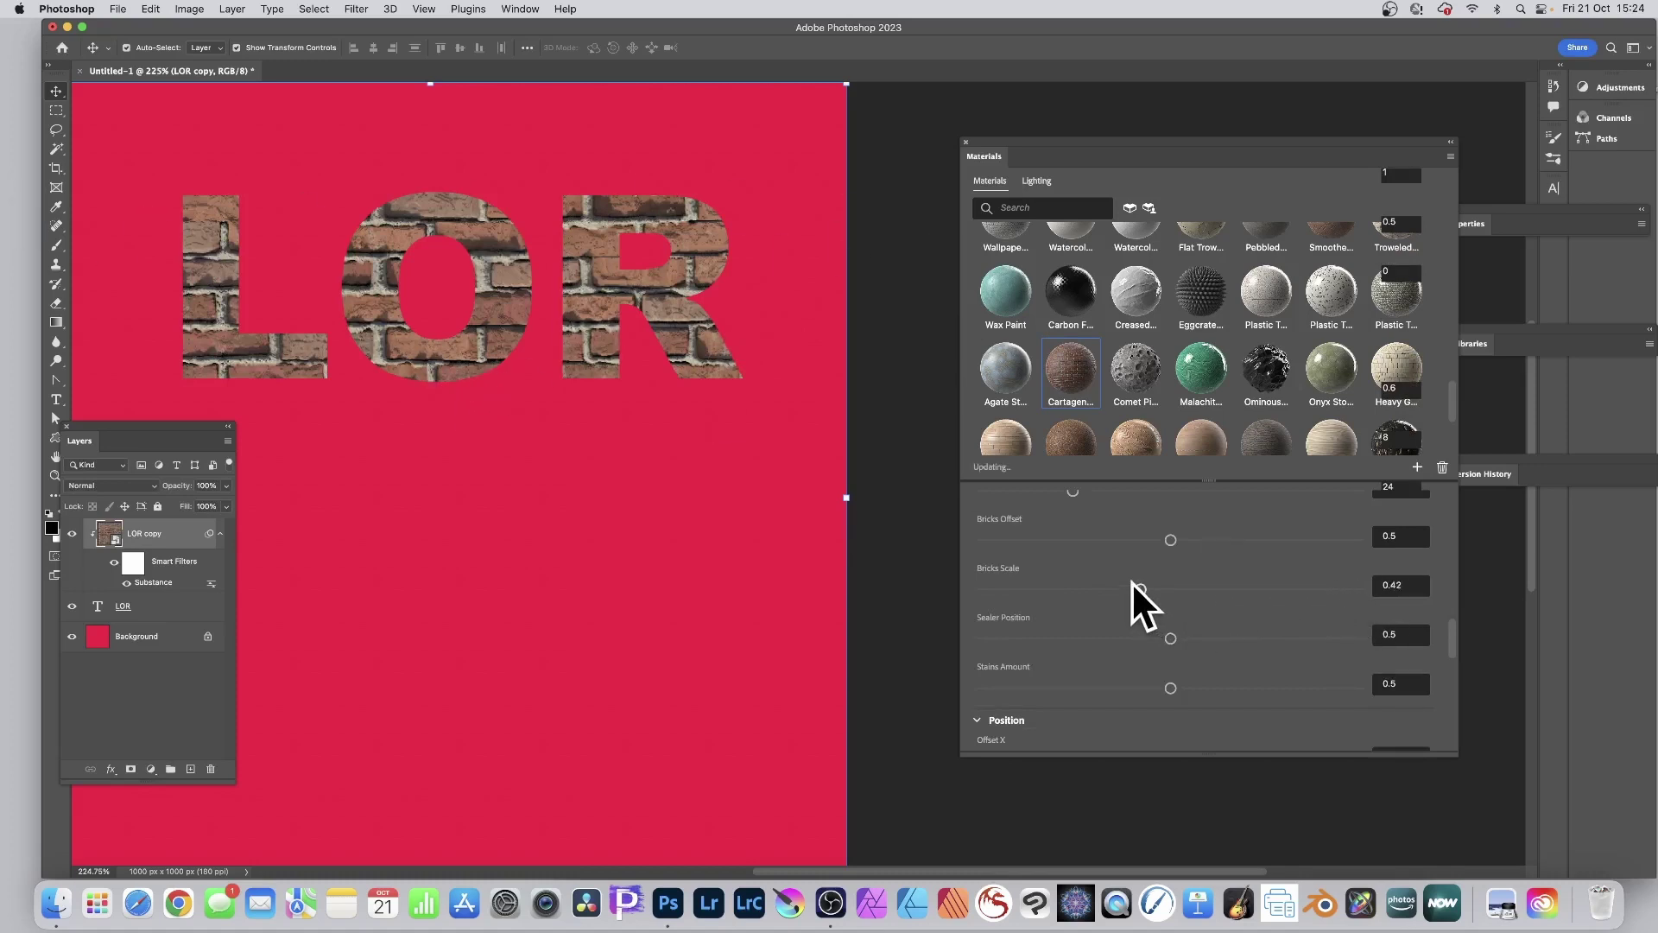
{"action": "left_click_drag", "start_coordinate": [1150, 544], "coordinate": [1112, 544]}
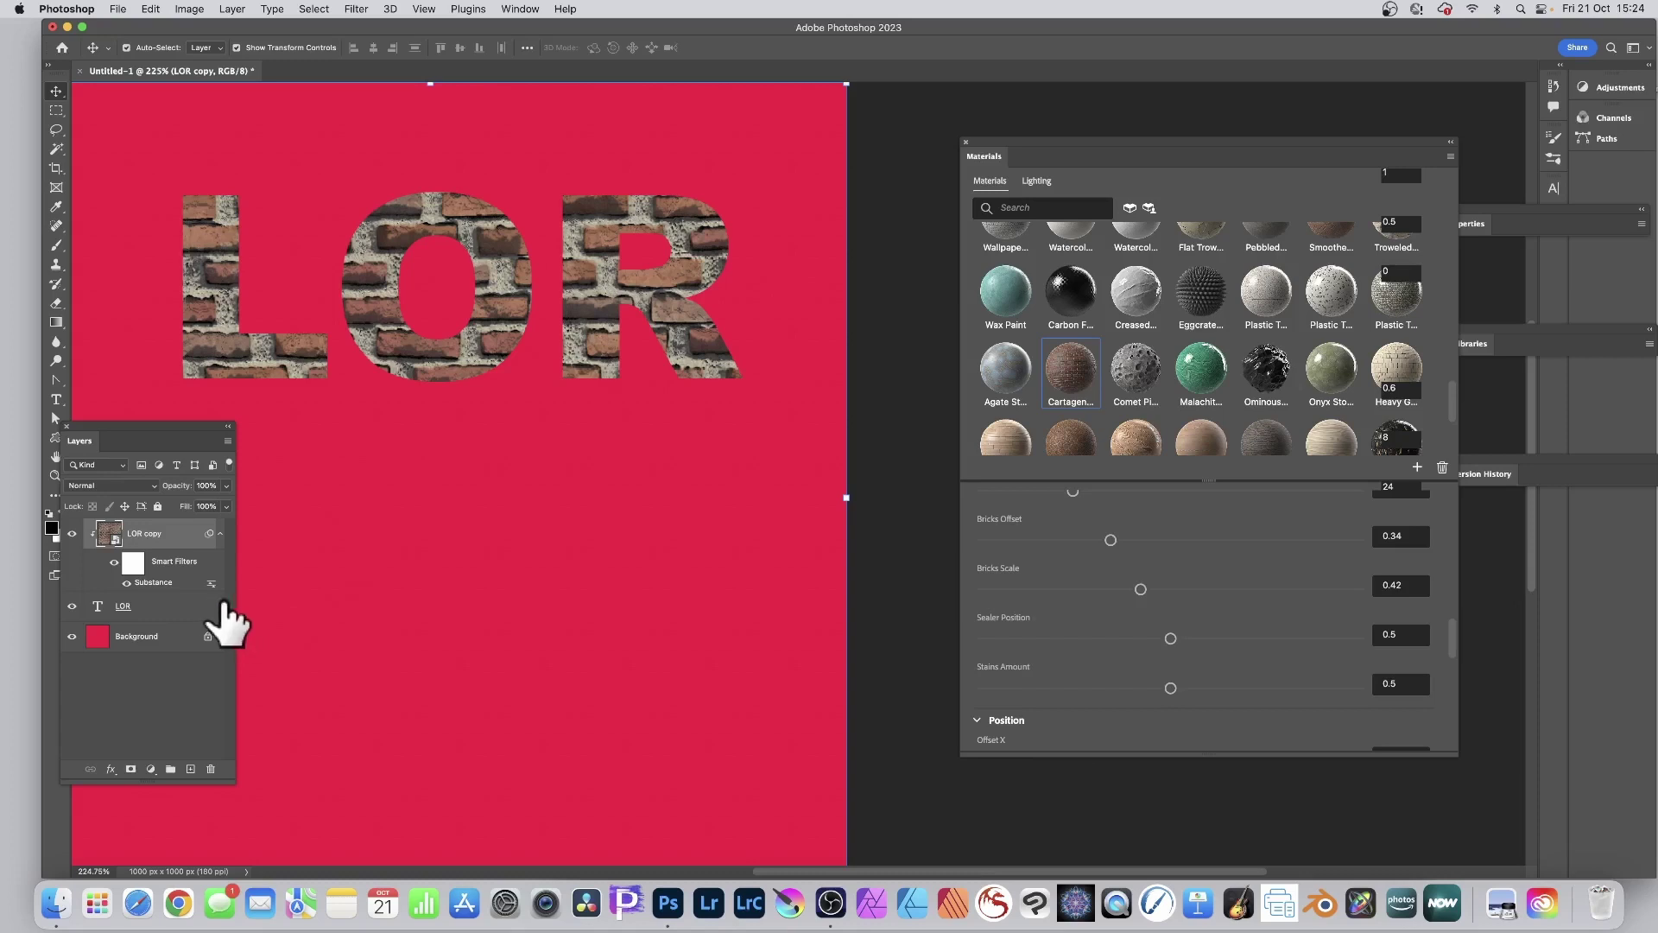
{"action": "left_click", "coordinate": [152, 608], "text": "shift"}
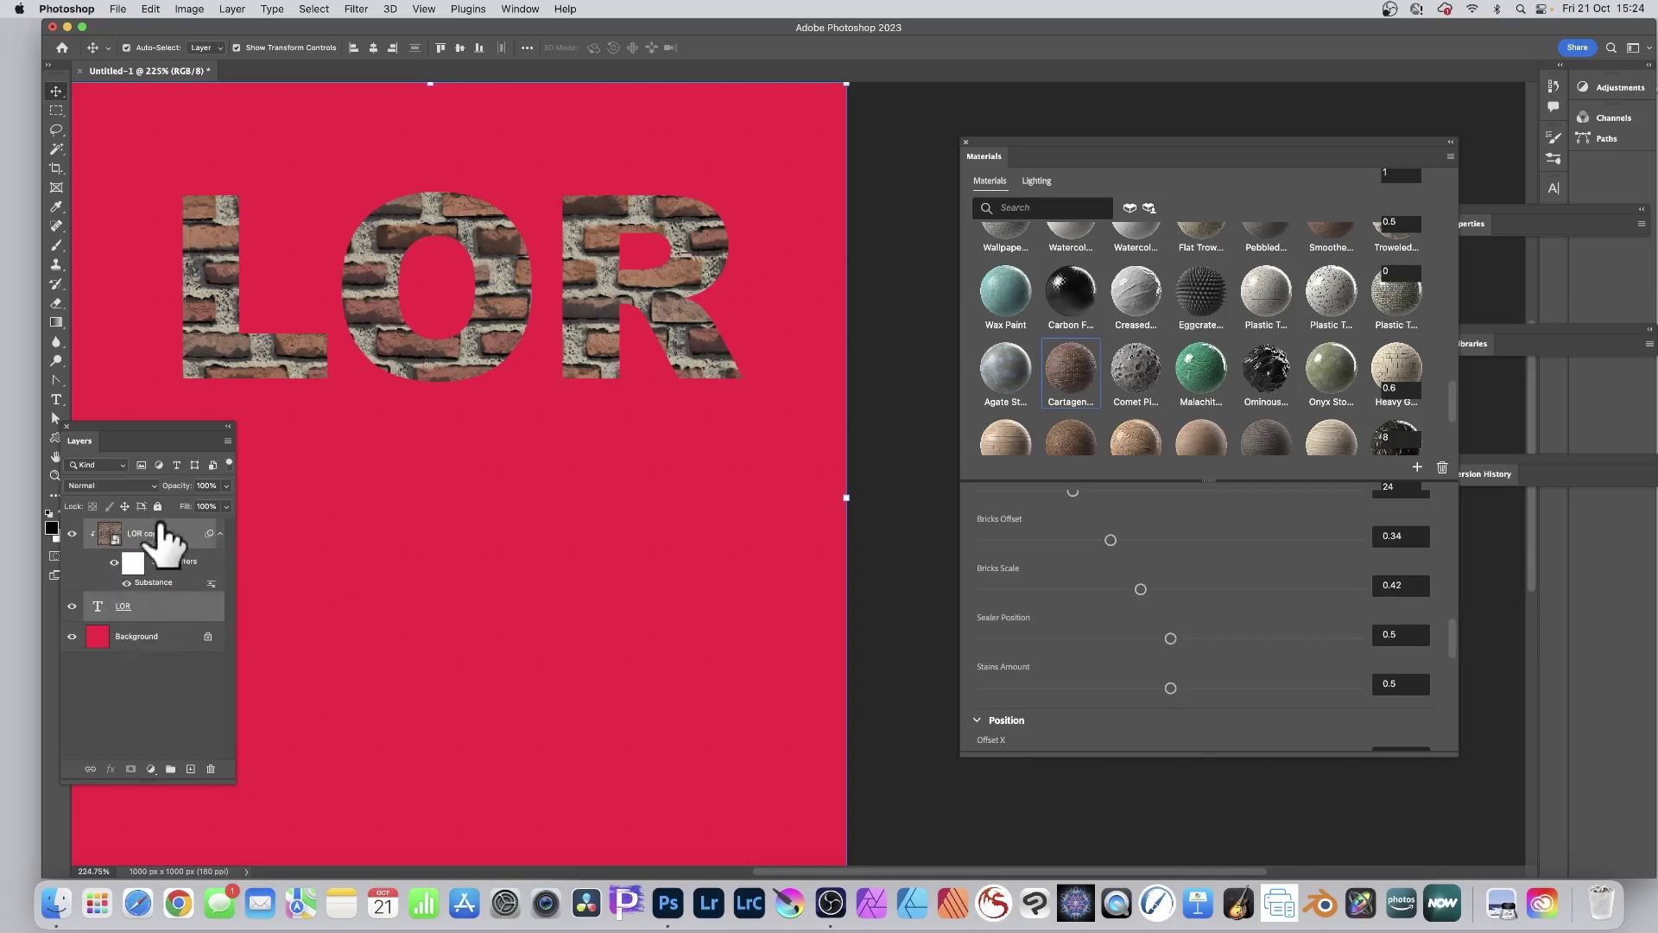
Convert both LOR layers into one smart object and nudge it slightly right.
{"action": "left_click", "coordinate": [240, 9]}
{"action": "mouse_move", "coordinate": [367, 308]}
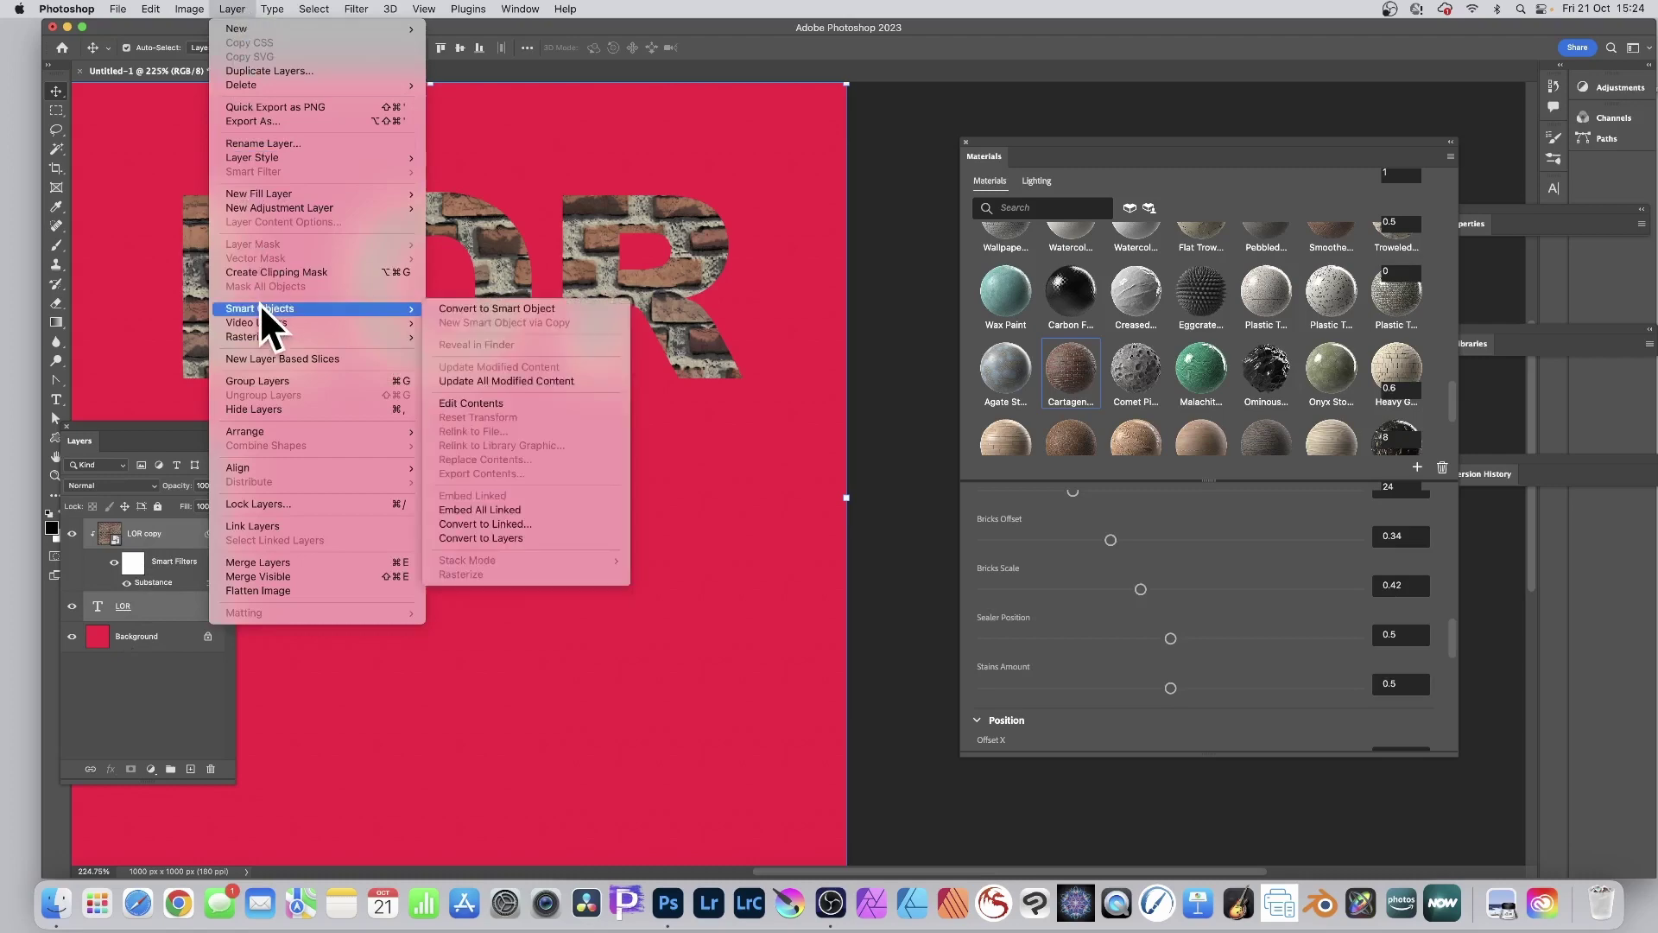
{"action": "left_click", "coordinate": [534, 309]}
{"action": "mouse_move", "coordinate": [380, 245]}
{"action": "left_mouse_down"}
{"action": "mouse_move", "coordinate": [474, 162]}
{"action": "mouse_move", "coordinate": [428, 240]}
{"action": "mouse_move", "coordinate": [397, 245]}
{"action": "left_mouse_up"}
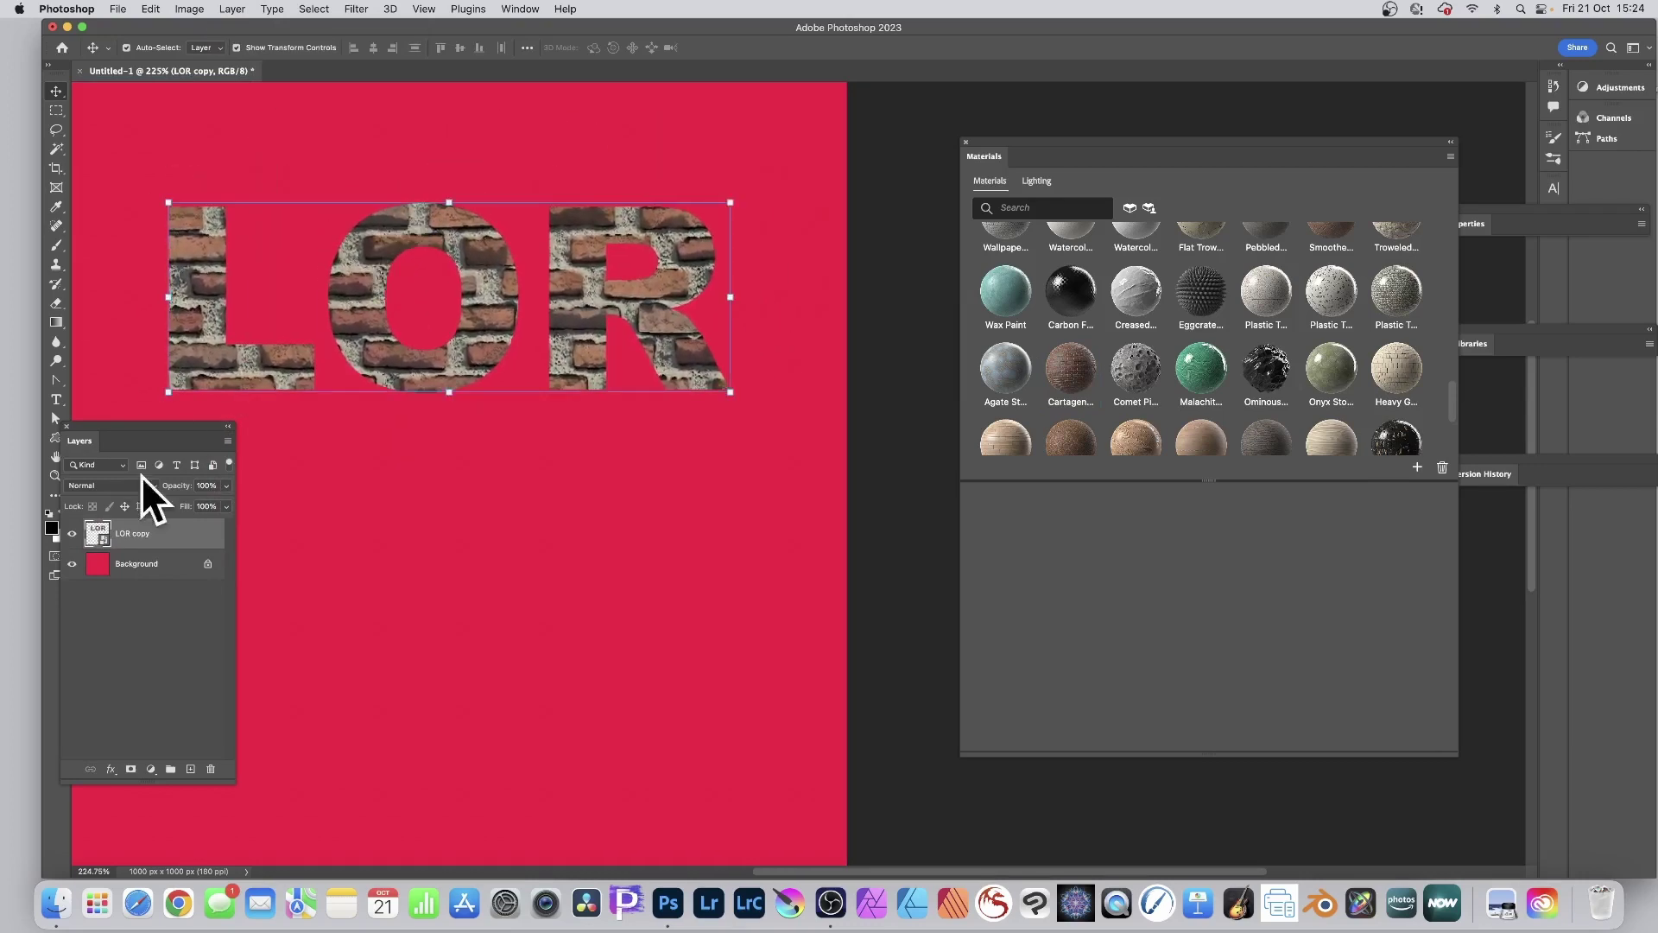
Open the smart object's contents and retype the letter O in 'LOR'.
{"action": "double_click", "coordinate": [102, 537]}
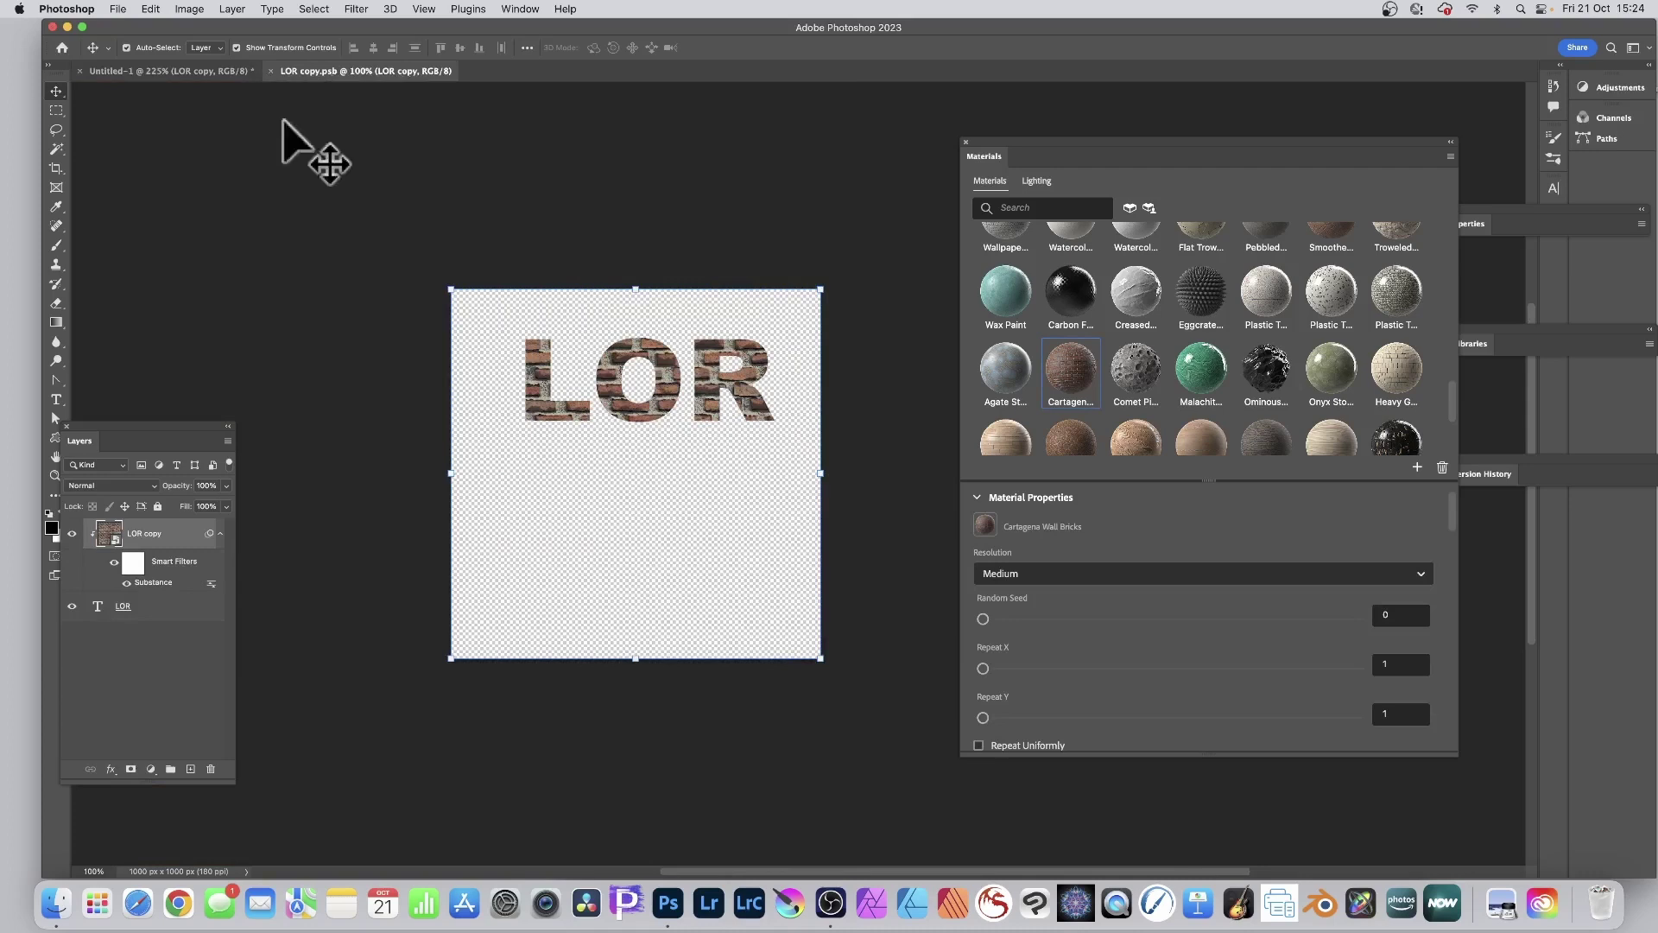
{"action": "left_click", "coordinate": [56, 398]}
{"action": "left_click_drag", "start_coordinate": [603, 371], "coordinate": [673, 381]}
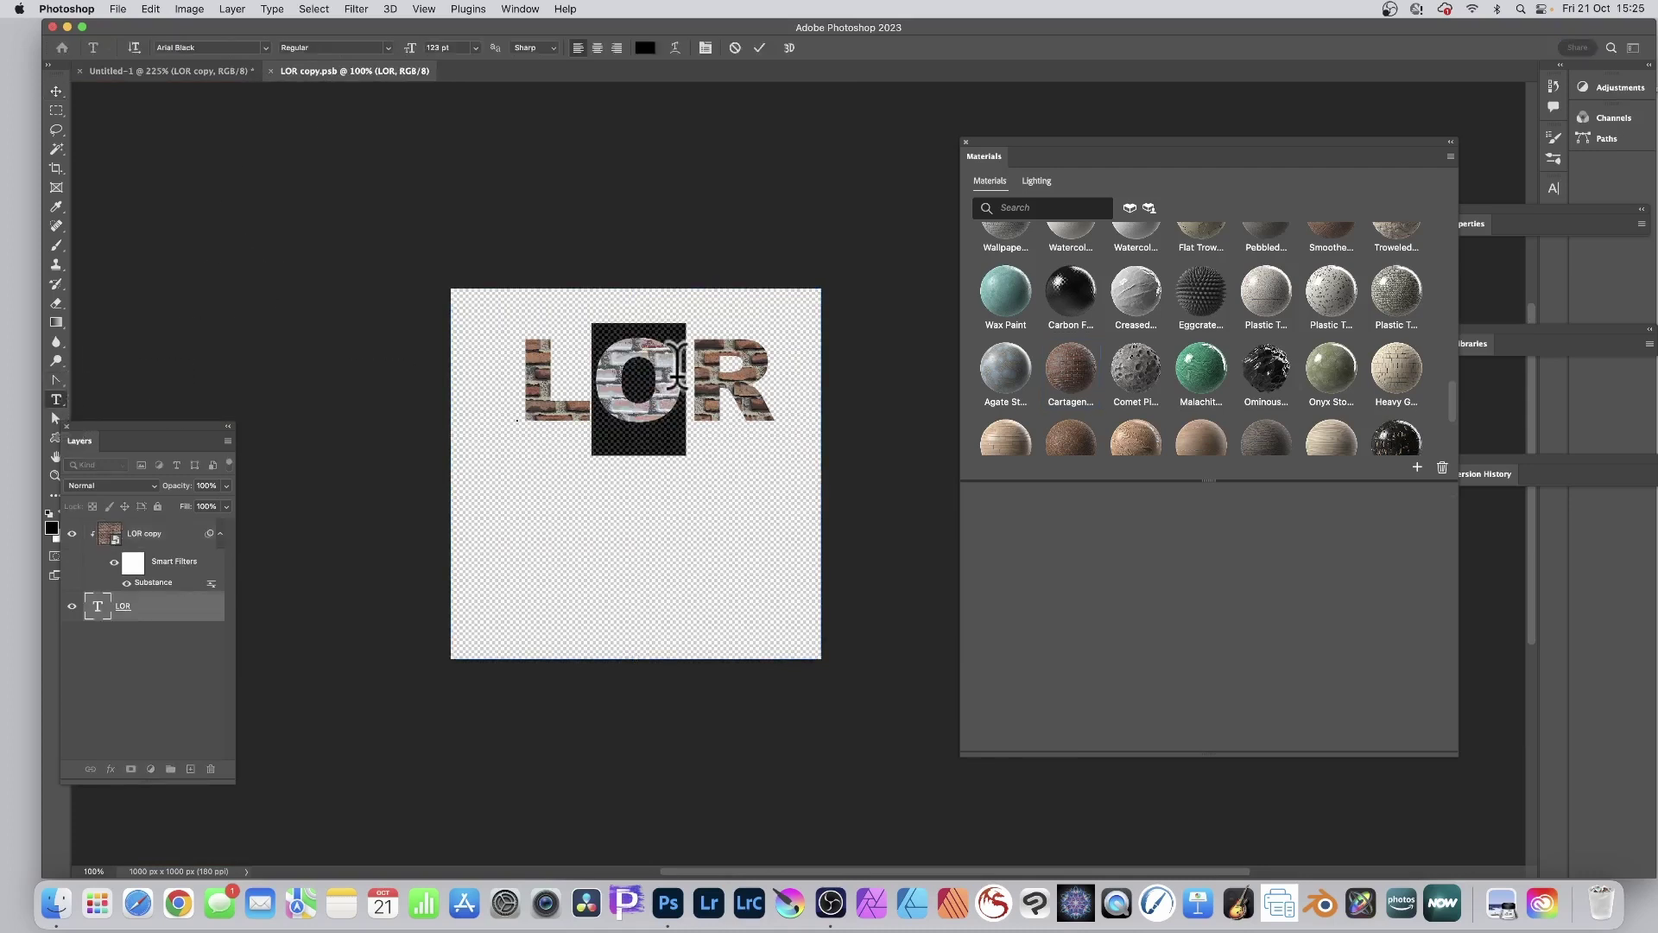
{"action": "type", "text": "A"}
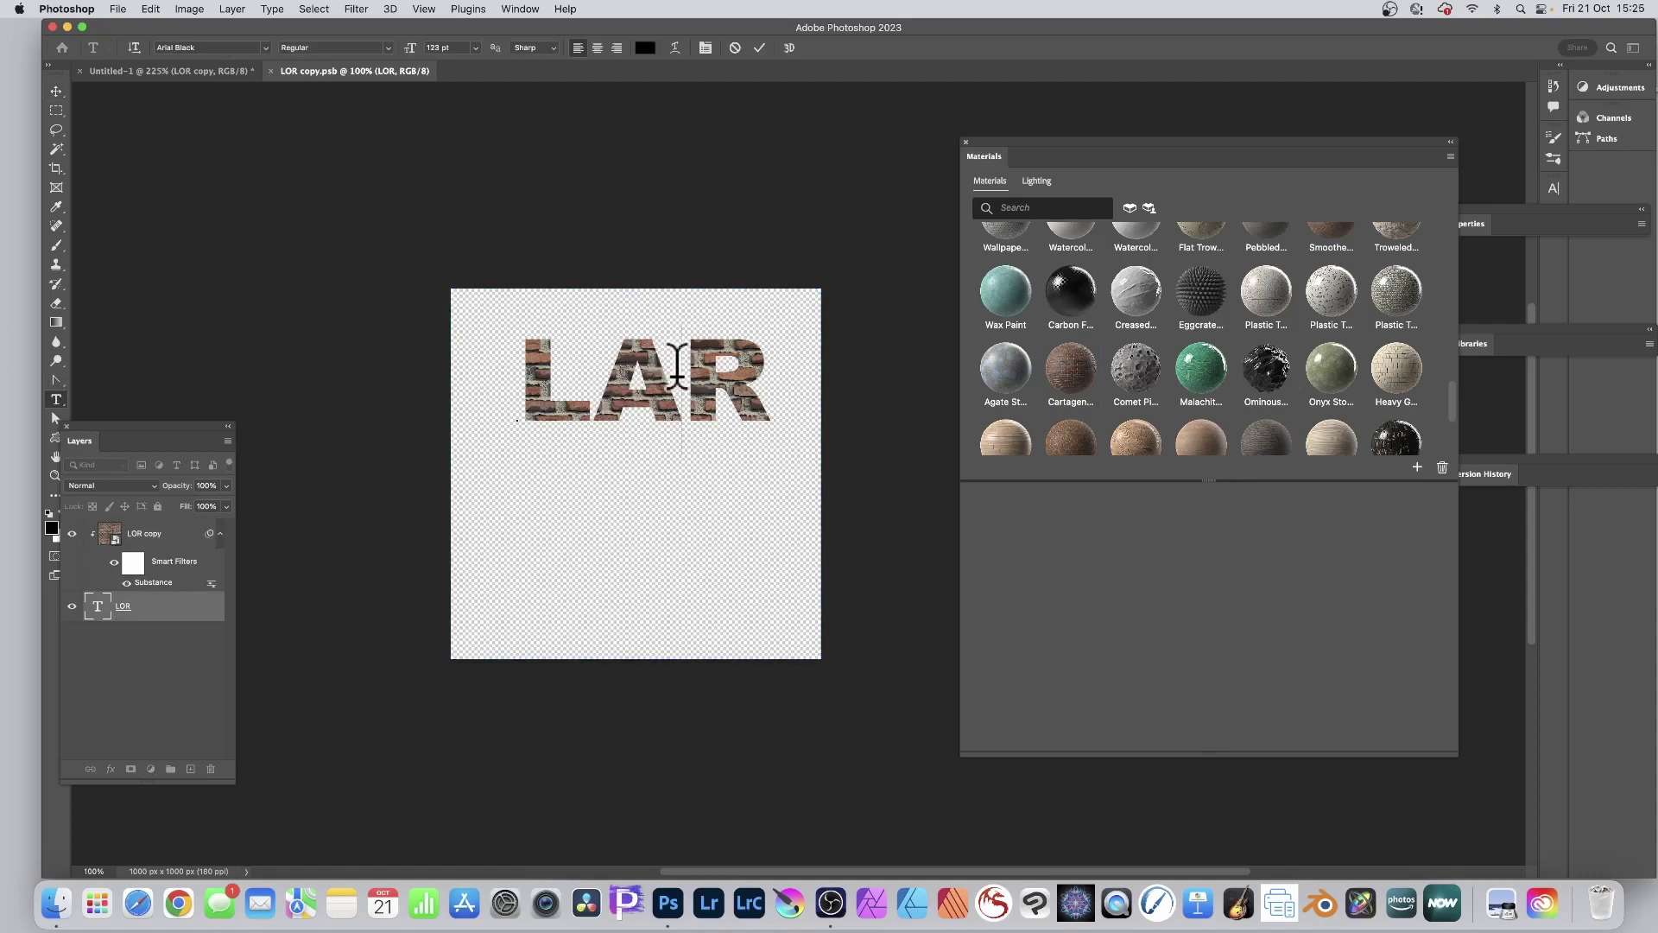
{"action": "key", "text": "BackSpace"}
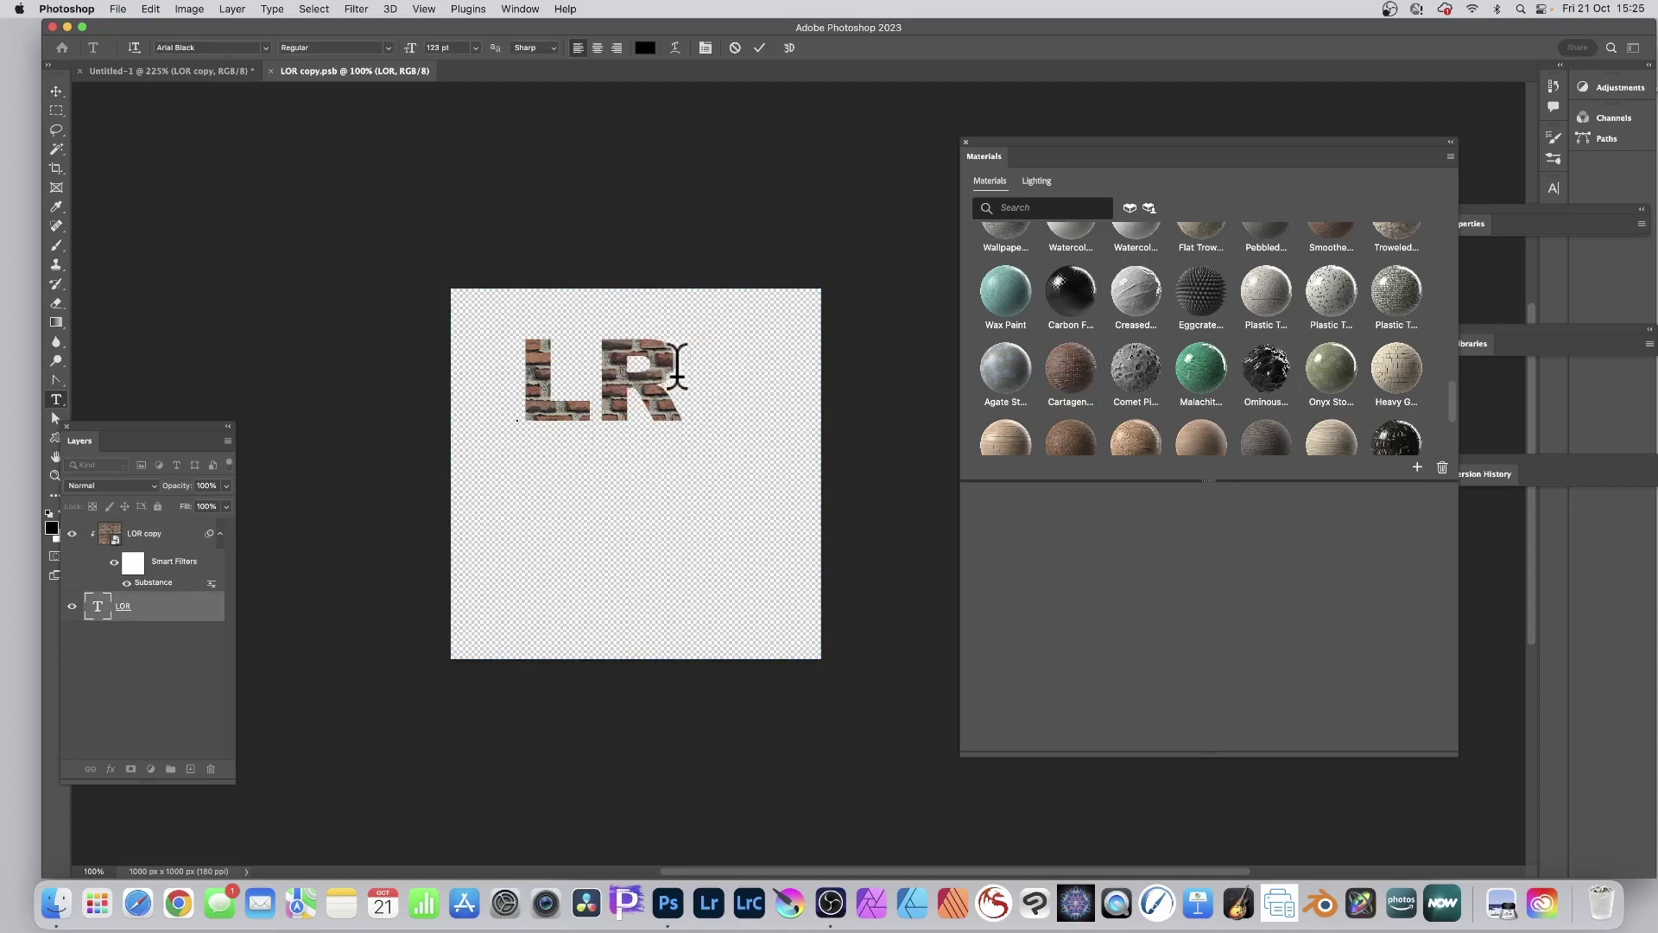
{"action": "type", "text": "O"}
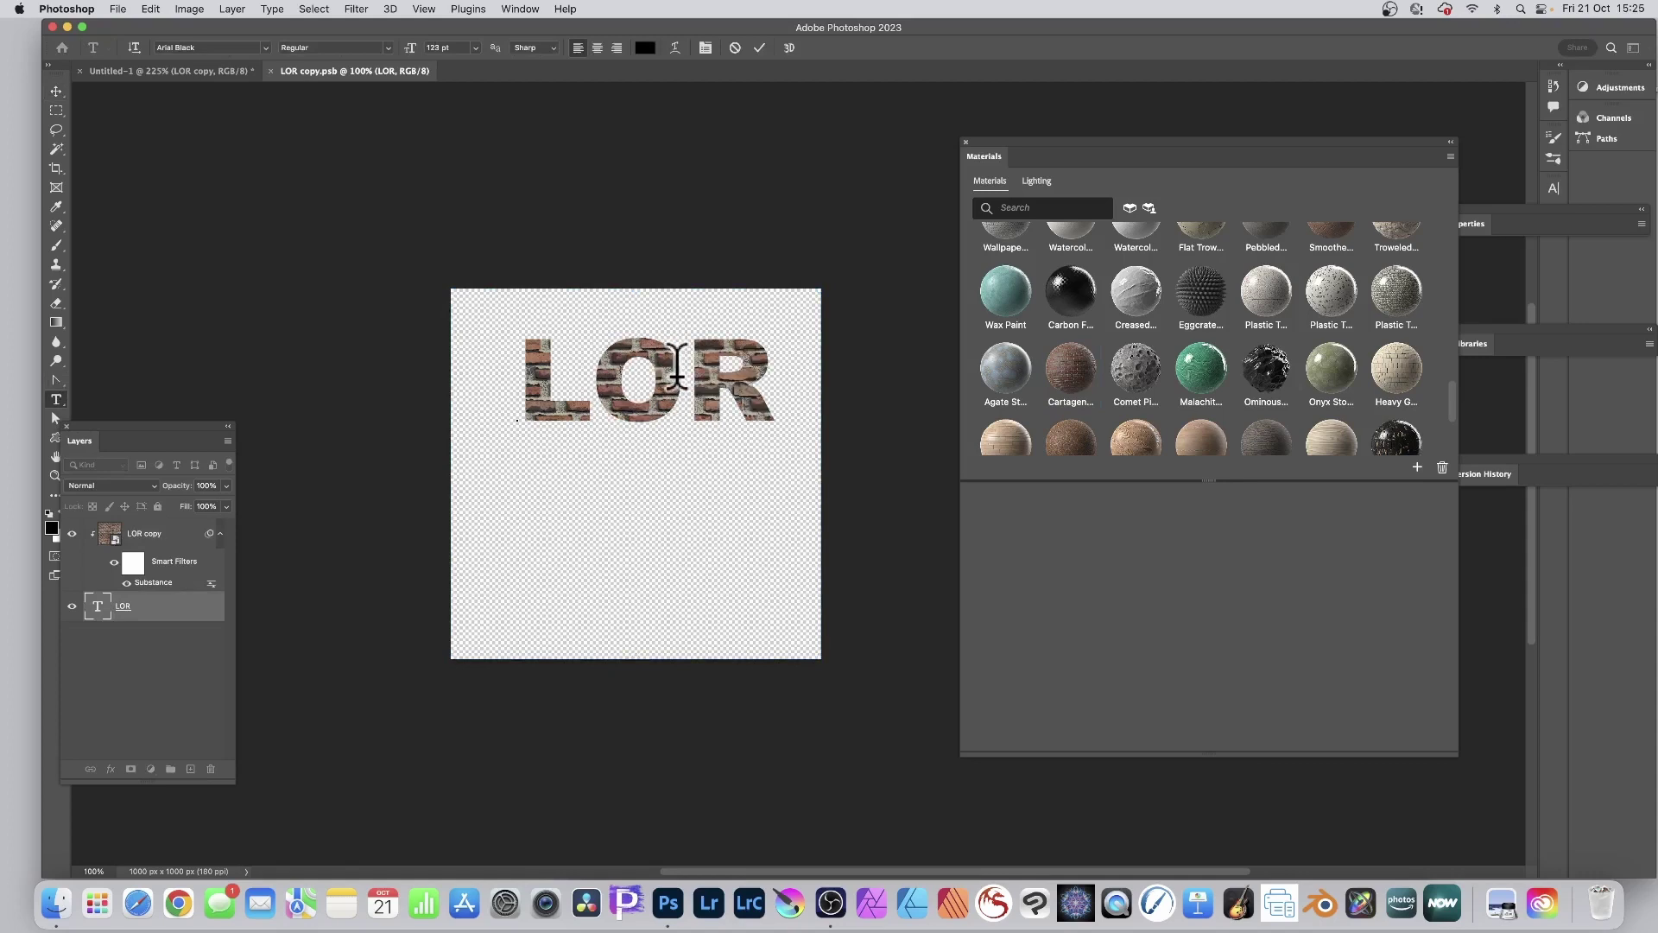
{"action": "left_click", "coordinate": [759, 48]}
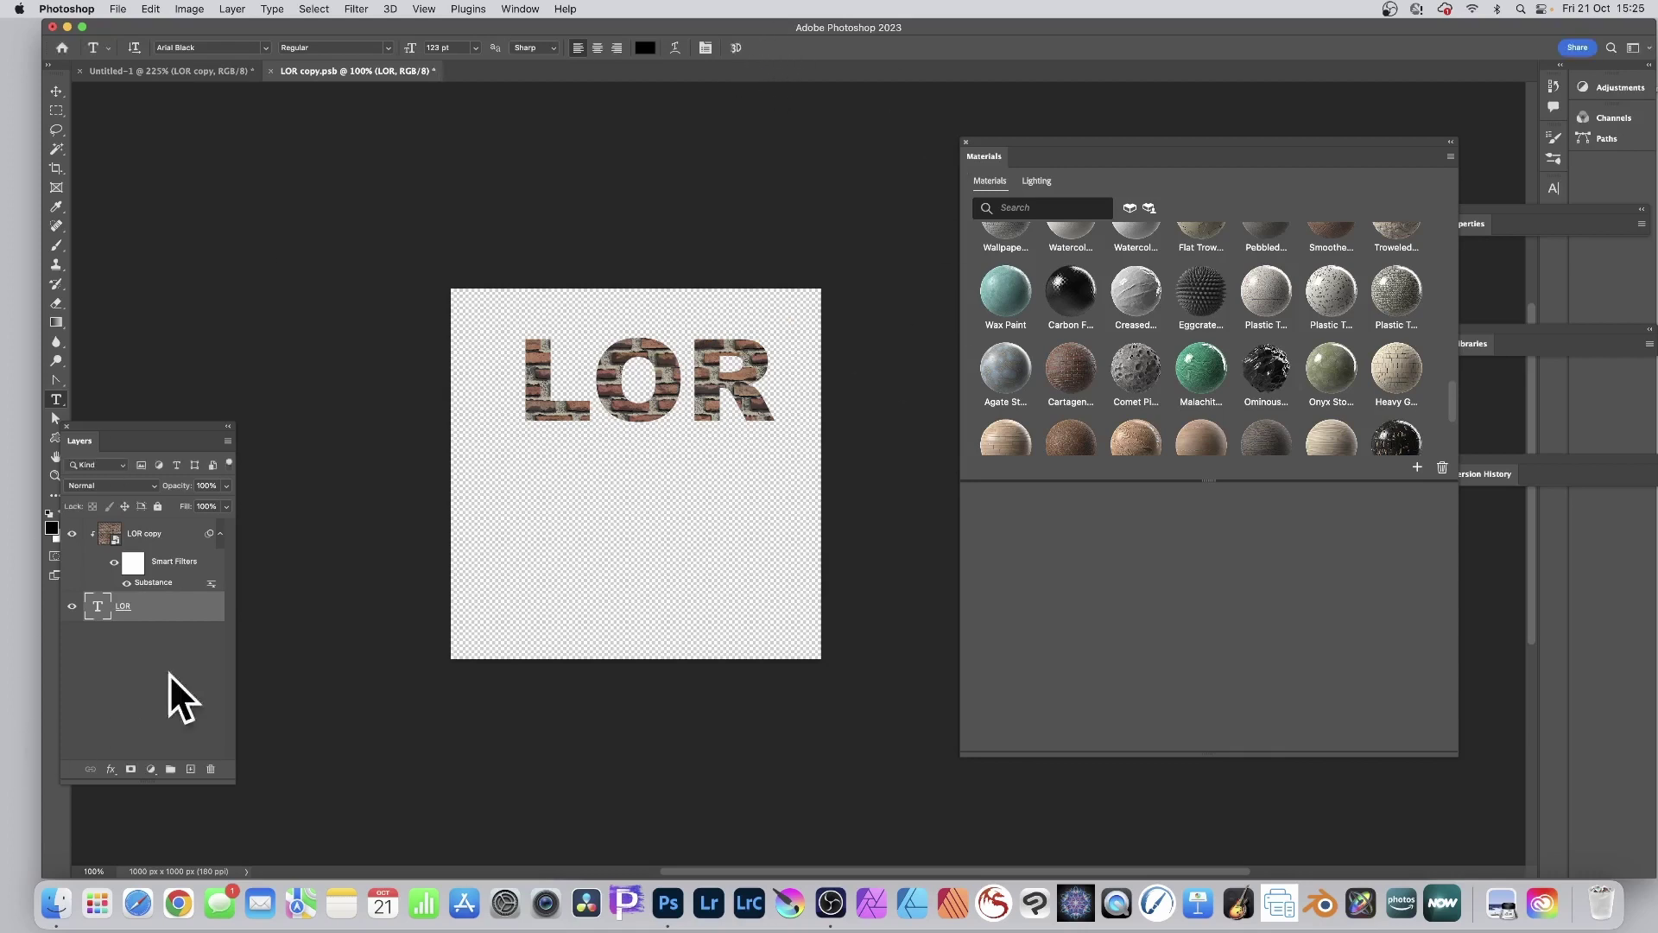
{"action": "left_click", "coordinate": [142, 533]}
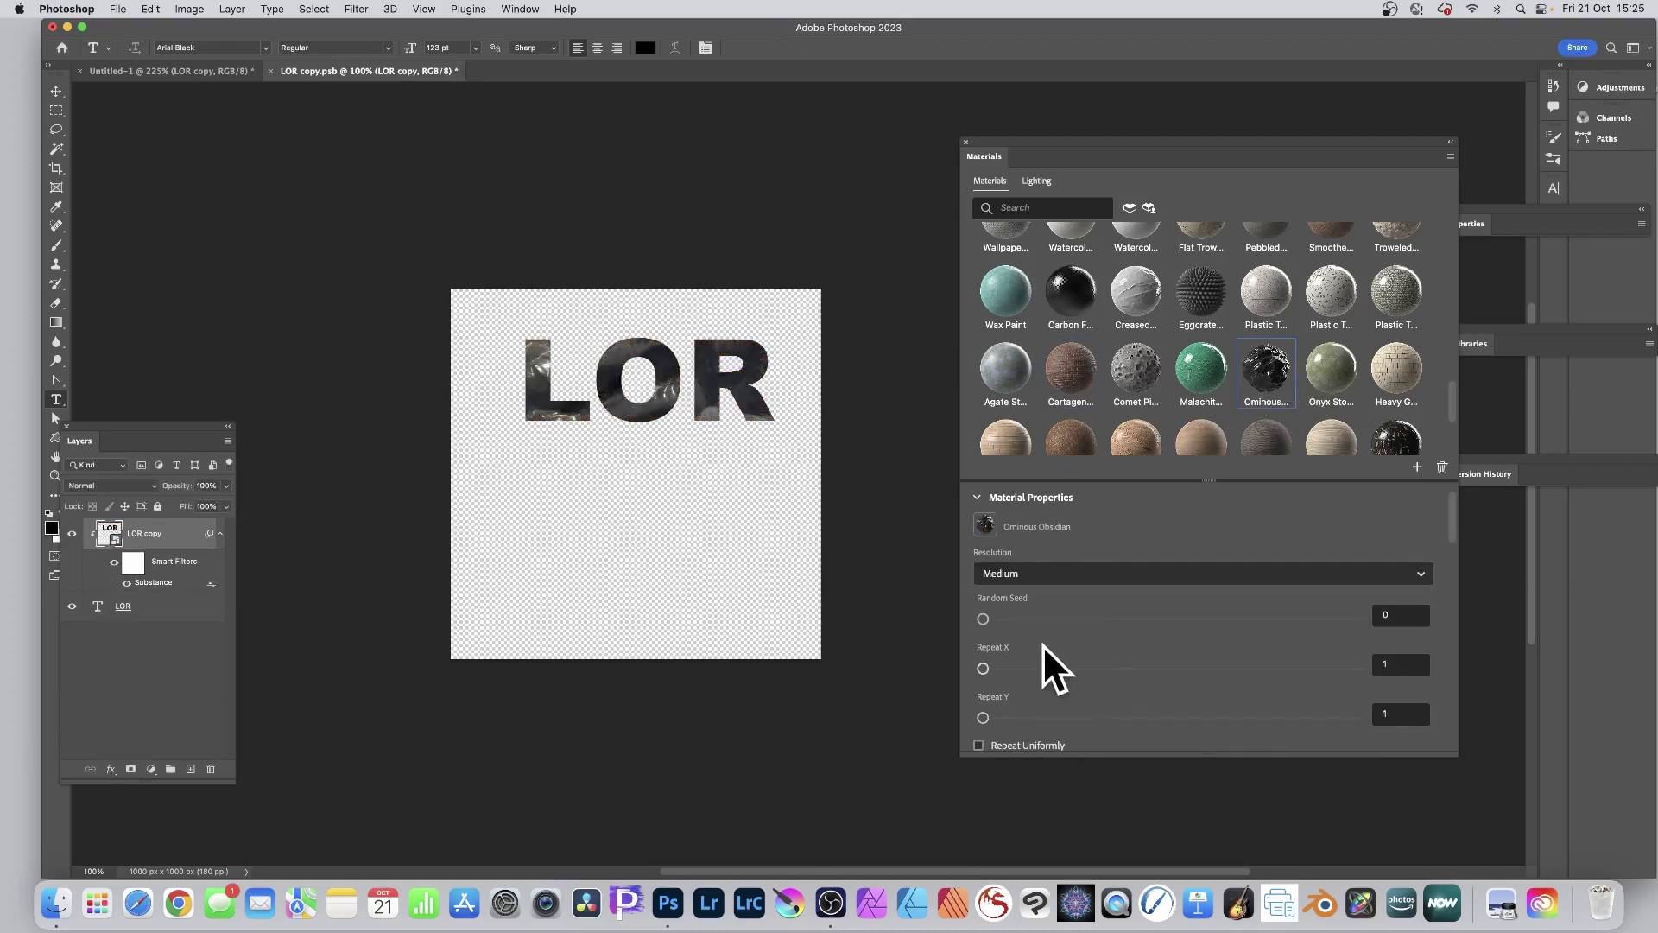
Set the LOR material's repeat to 3.7 × 5.4, hue shift 0.58 and contrast 0.38.
{"action": "left_click_drag", "start_coordinate": [1035, 667], "coordinate": [1094, 668]}
{"action": "left_click", "coordinate": [1166, 718]}
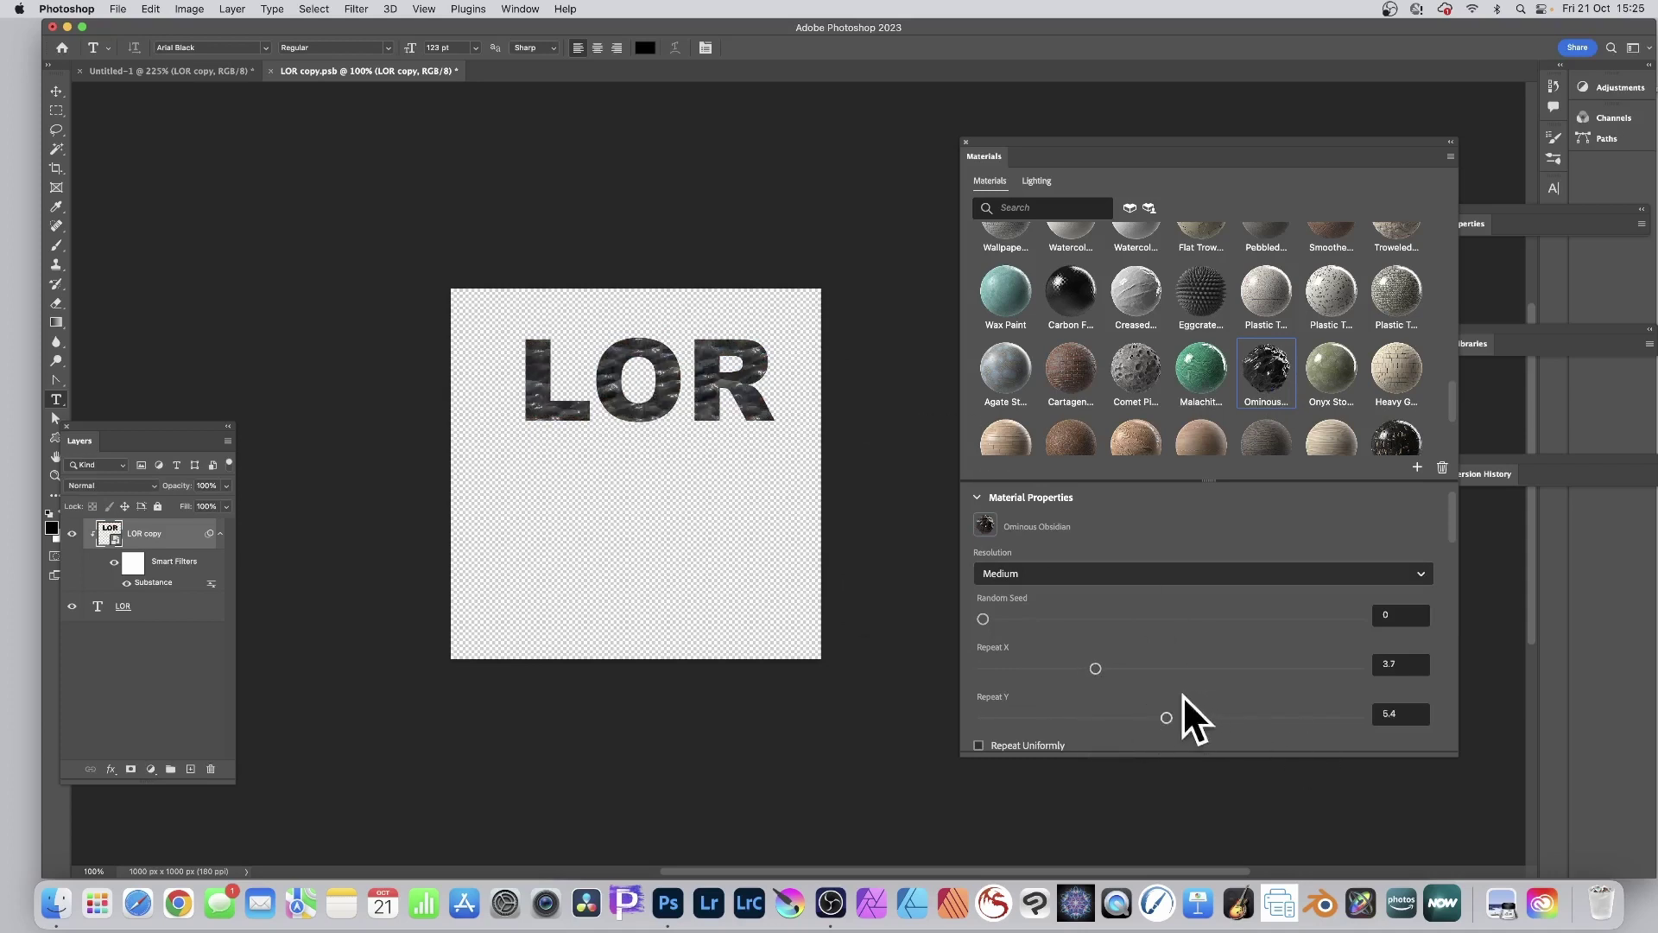
{"action": "scroll", "coordinate": [1327, 656], "scroll_direction": "down", "scroll_amount": 5}
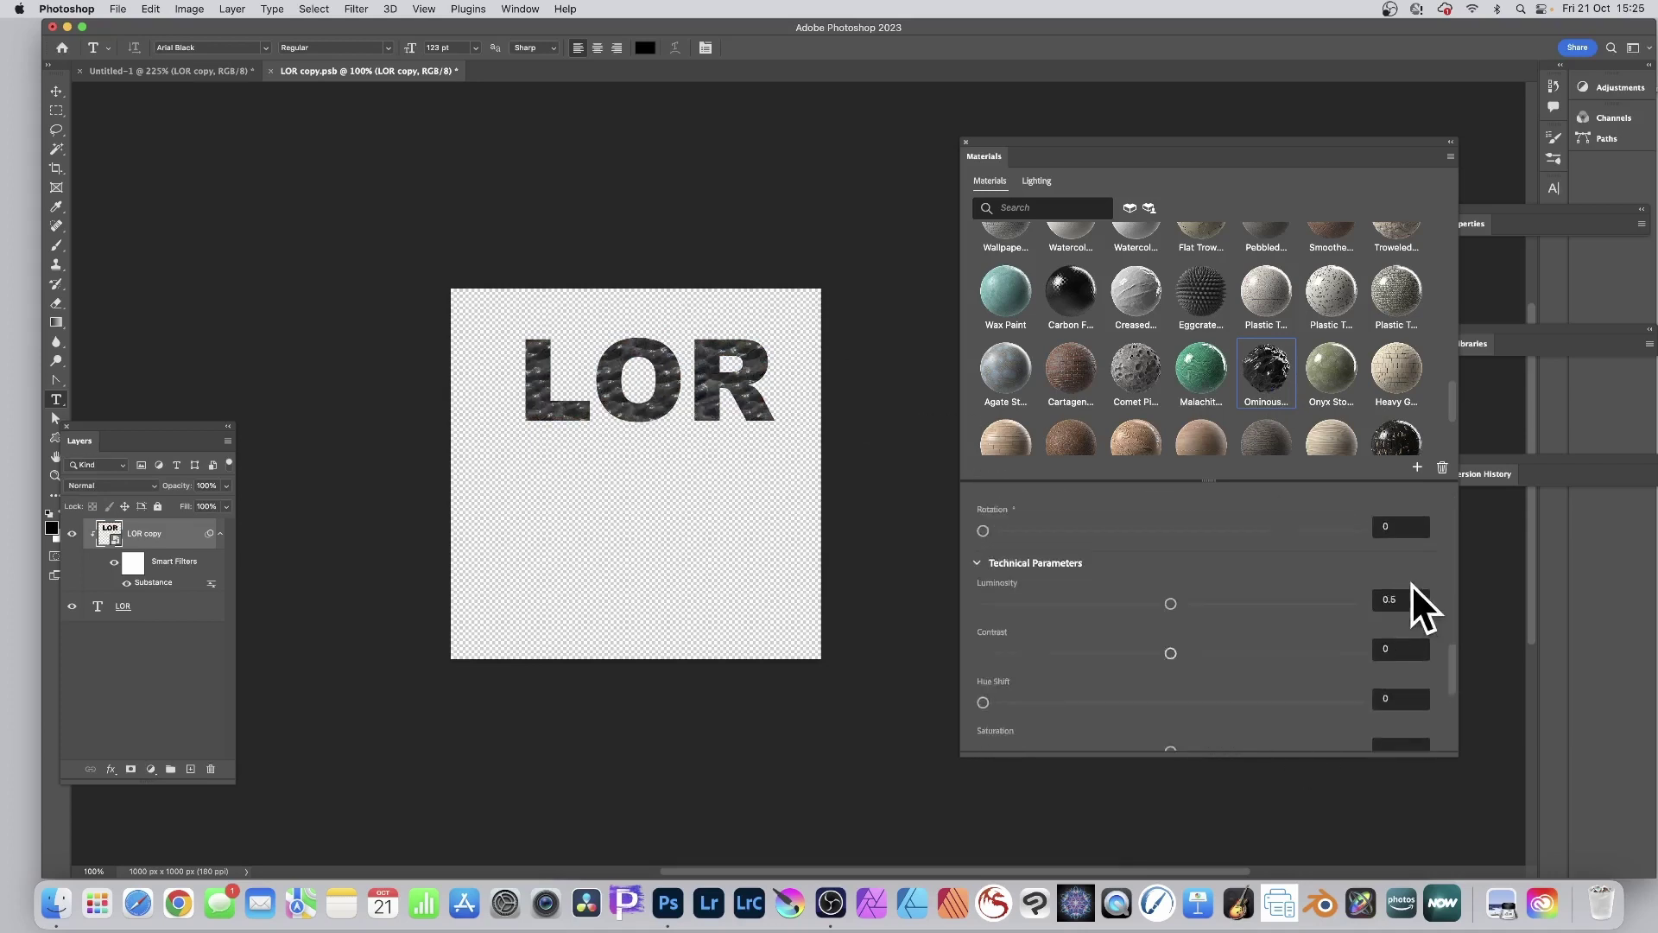
{"action": "scroll", "coordinate": [1076, 529], "scroll_direction": "down", "scroll_amount": 1}
{"action": "left_click_drag", "start_coordinate": [1044, 585], "coordinate": [1099, 585]}
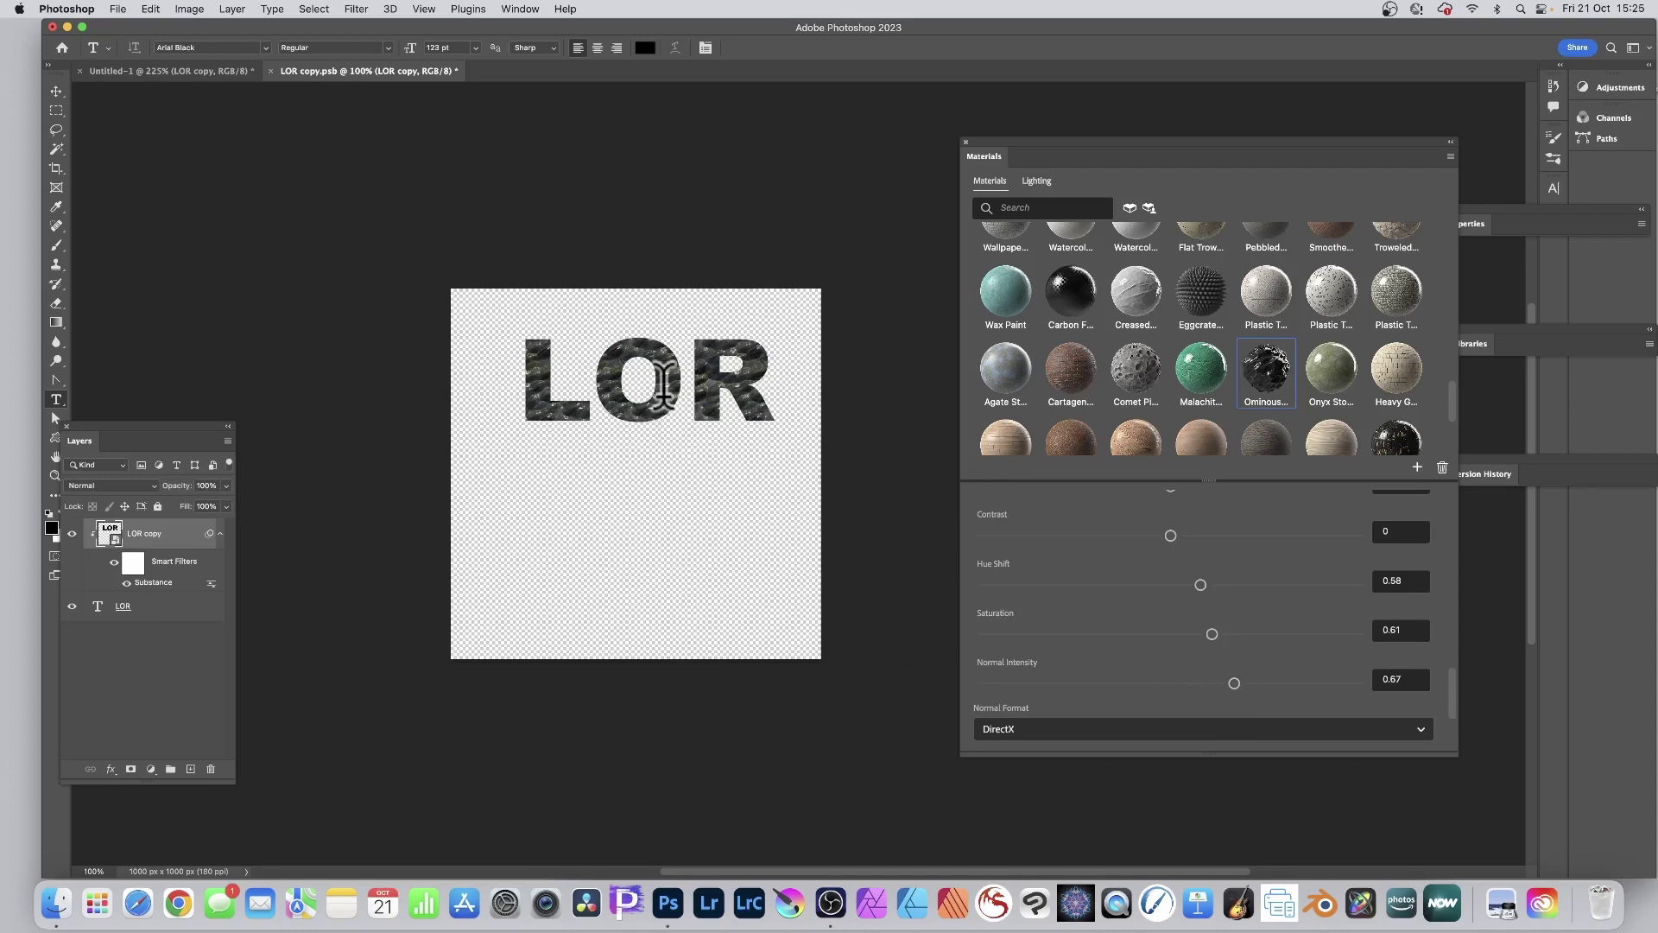
{"action": "left_click_drag", "start_coordinate": [1237, 535], "coordinate": [1242, 536]}
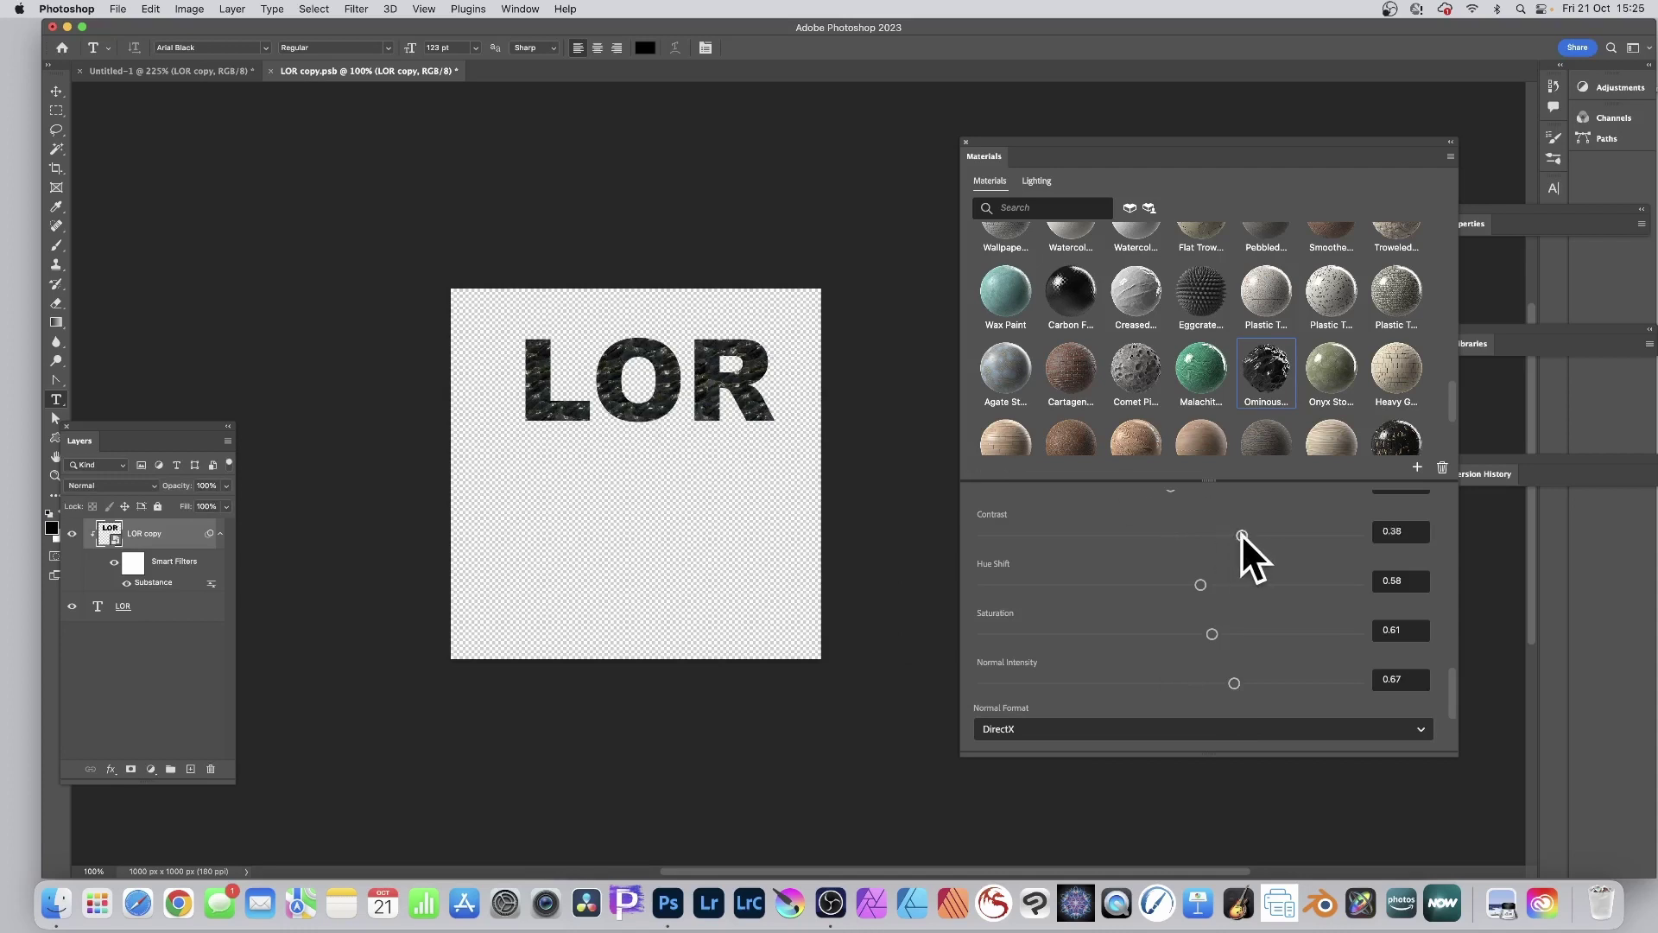
Save and close LOR copy.psb, then add a Smooth Inner Bevel & Emboss to LOR.
{"action": "left_click", "coordinate": [270, 71]}
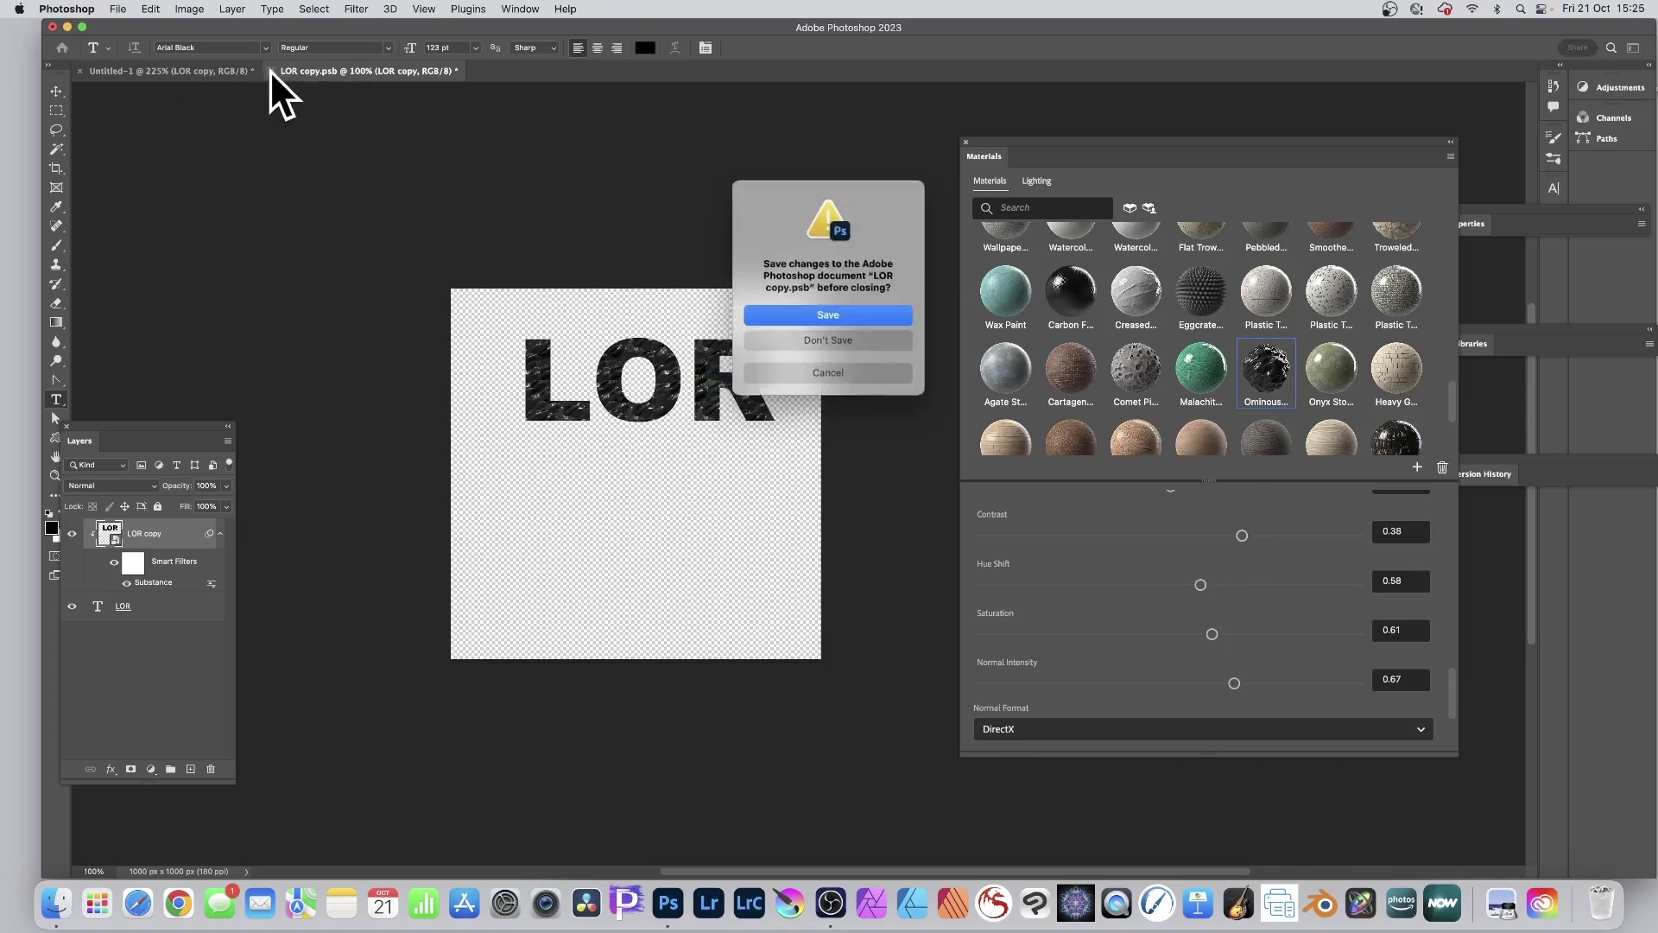
{"action": "left_click", "coordinate": [805, 308]}
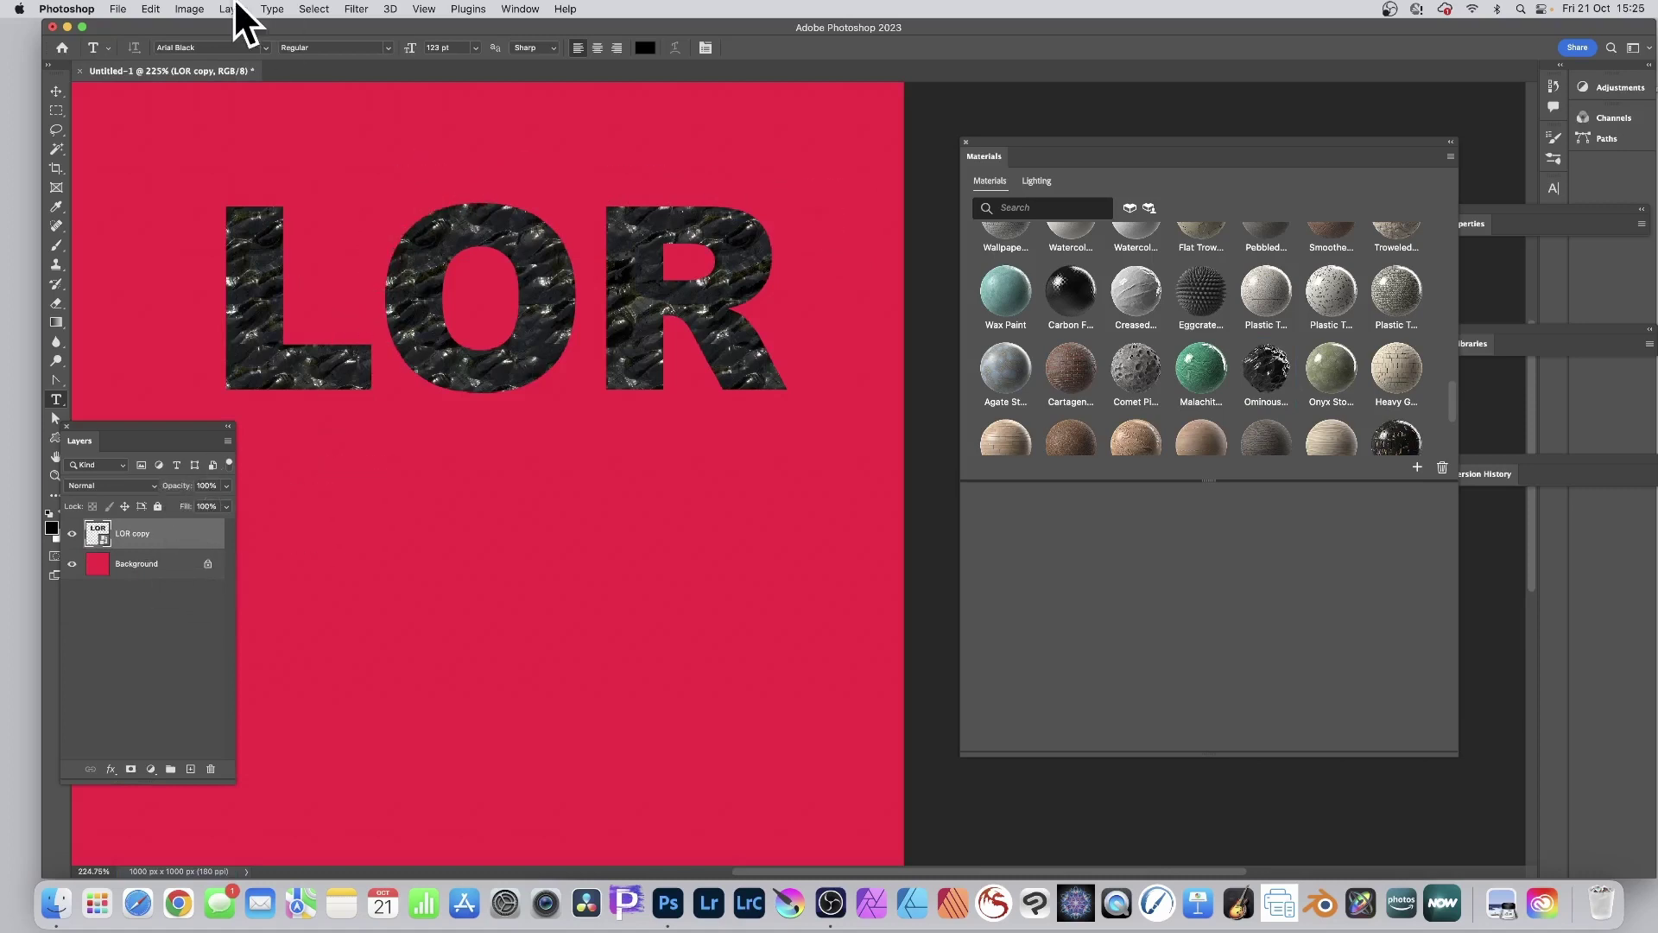
{"action": "left_click", "coordinate": [238, 9]}
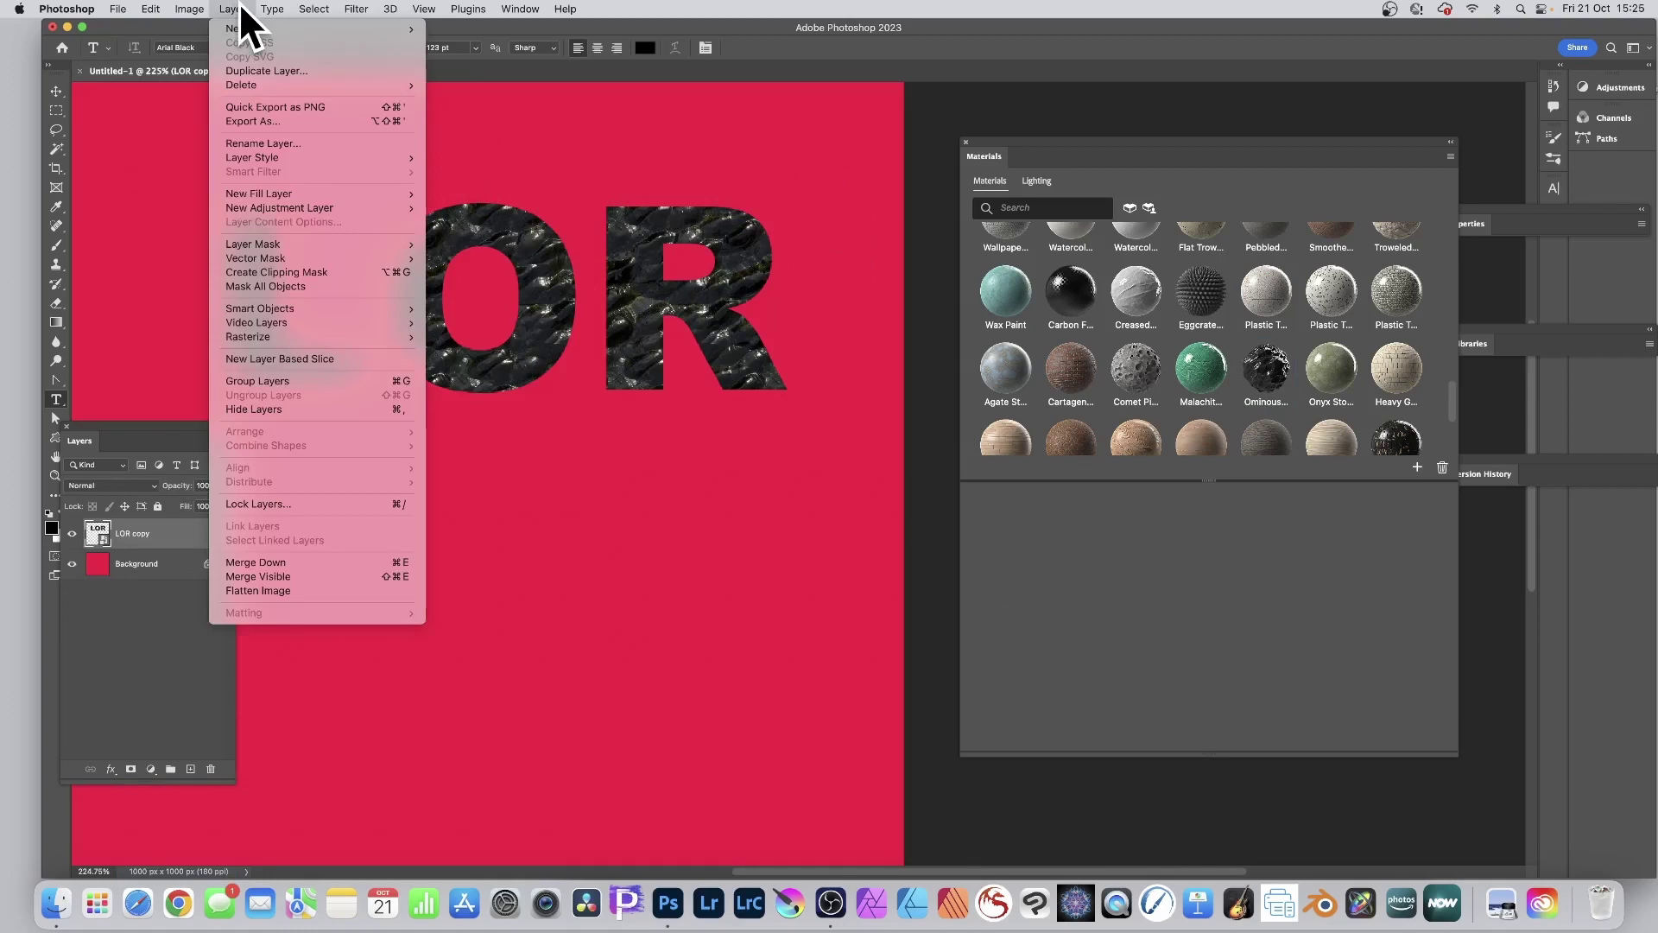
{"action": "mouse_move", "coordinate": [271, 159]}
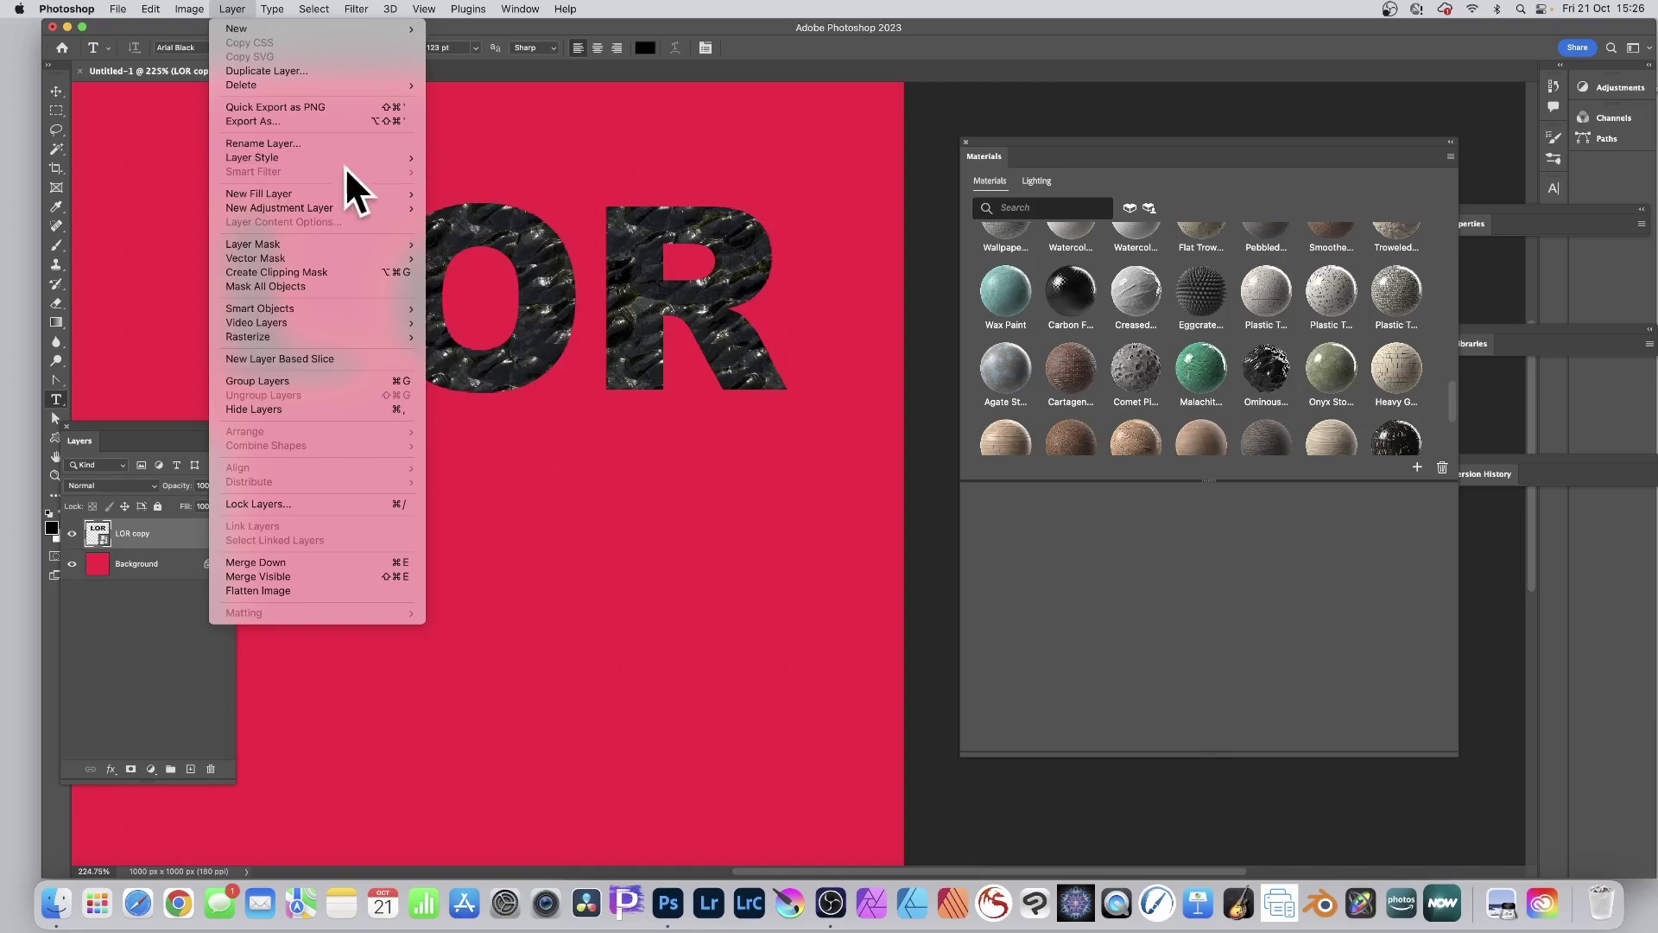
{"action": "left_click", "coordinate": [500, 178]}
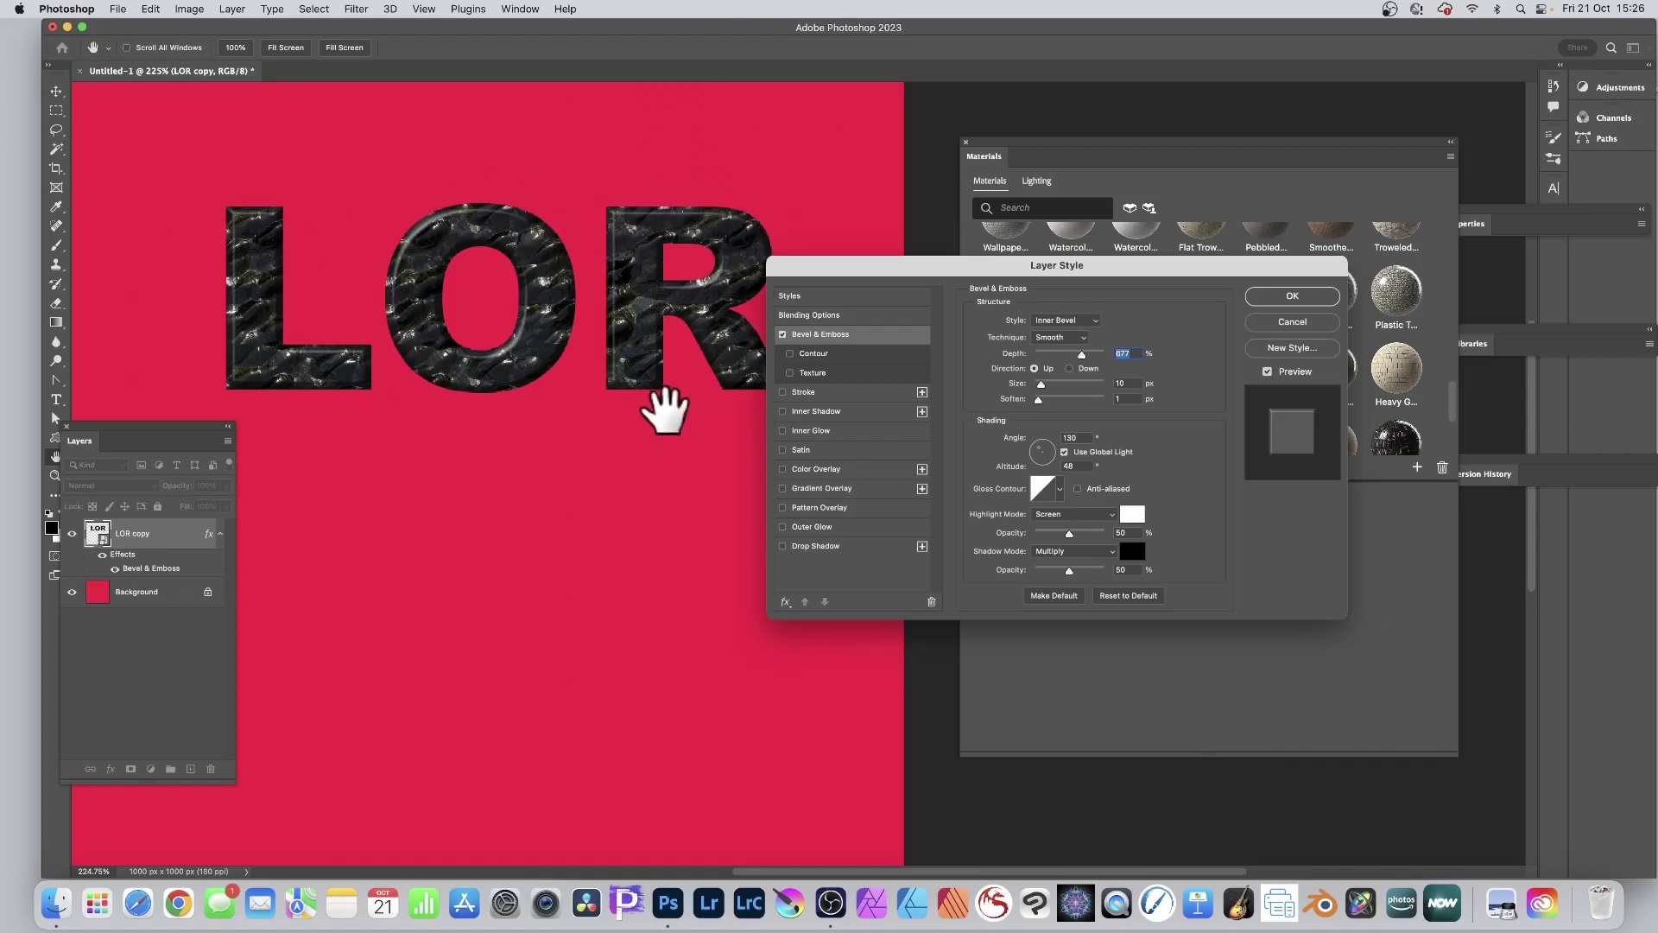
{"action": "left_click_drag", "start_coordinate": [1028, 265], "coordinate": [591, 369]}
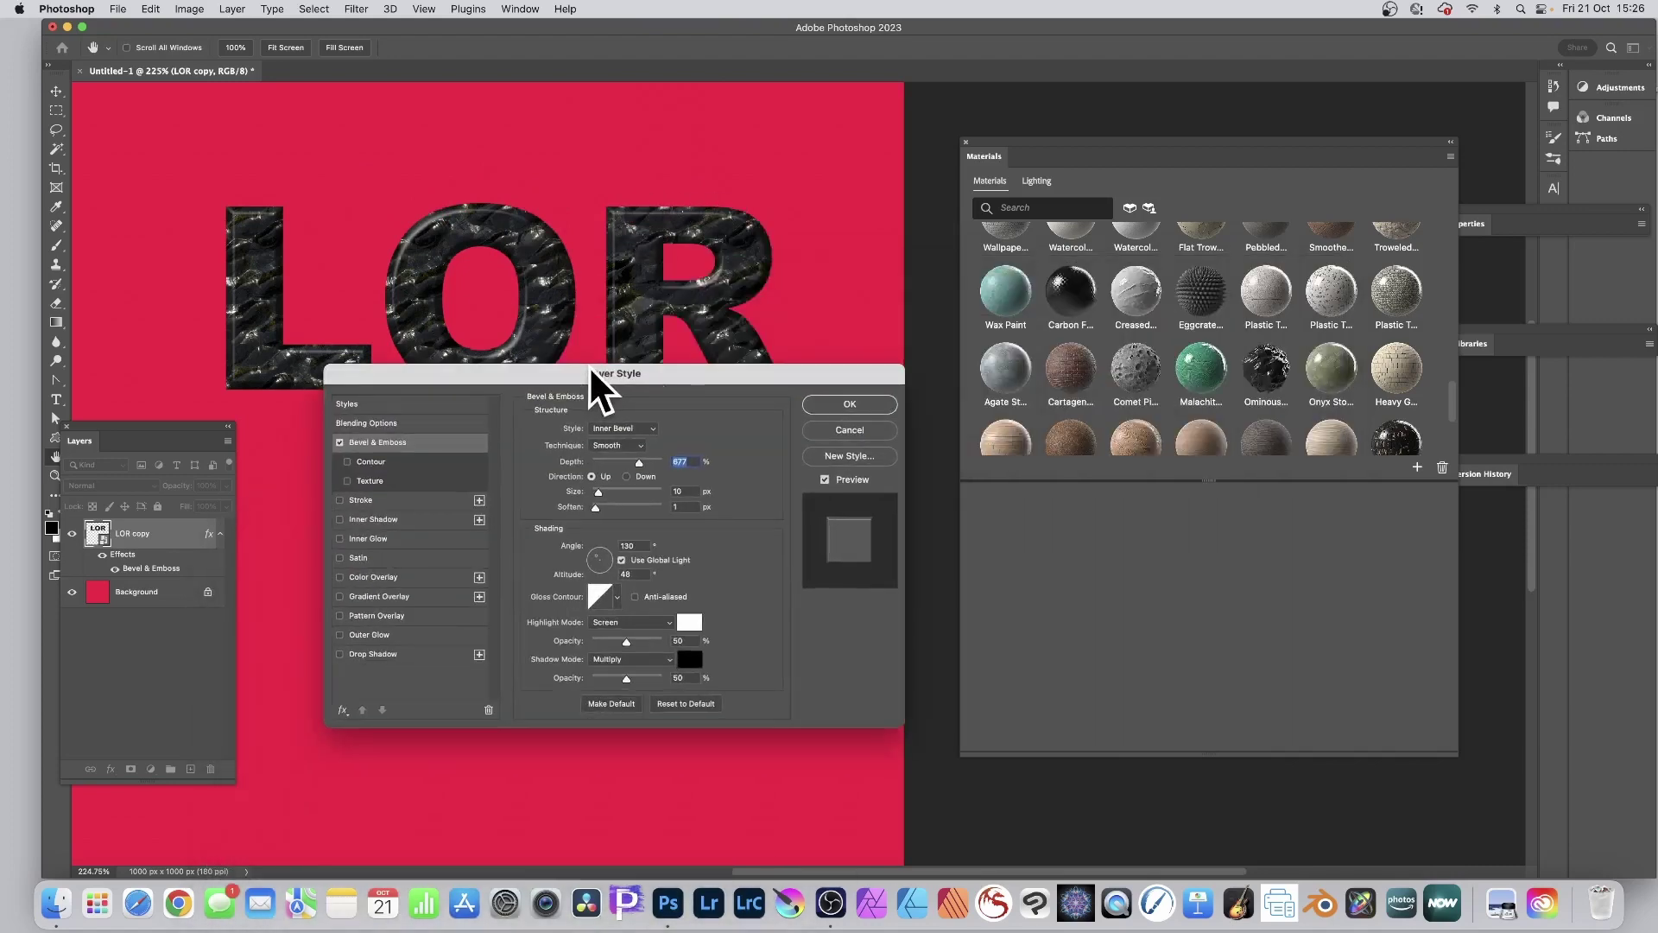
{"action": "left_click", "coordinate": [868, 404]}
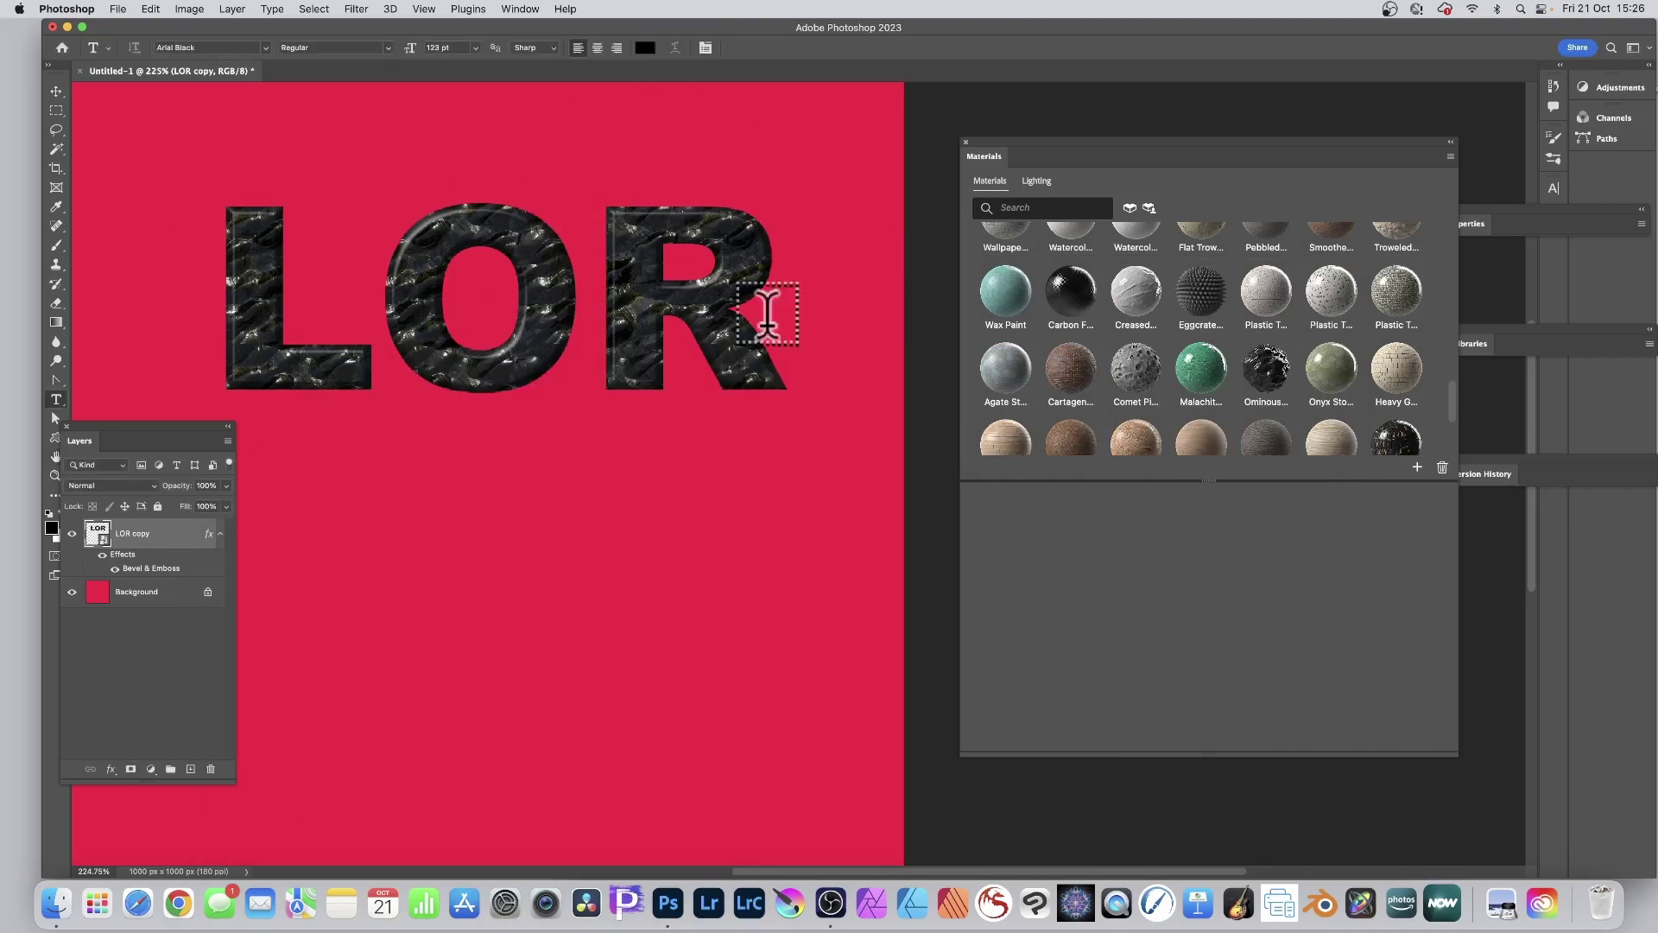
Nudge LOR up and left, then Alt-drag a duplicate below it.
{"action": "left_click", "coordinate": [56, 91]}
{"action": "left_click_drag", "start_coordinate": [566, 265], "coordinate": [529, 207]}
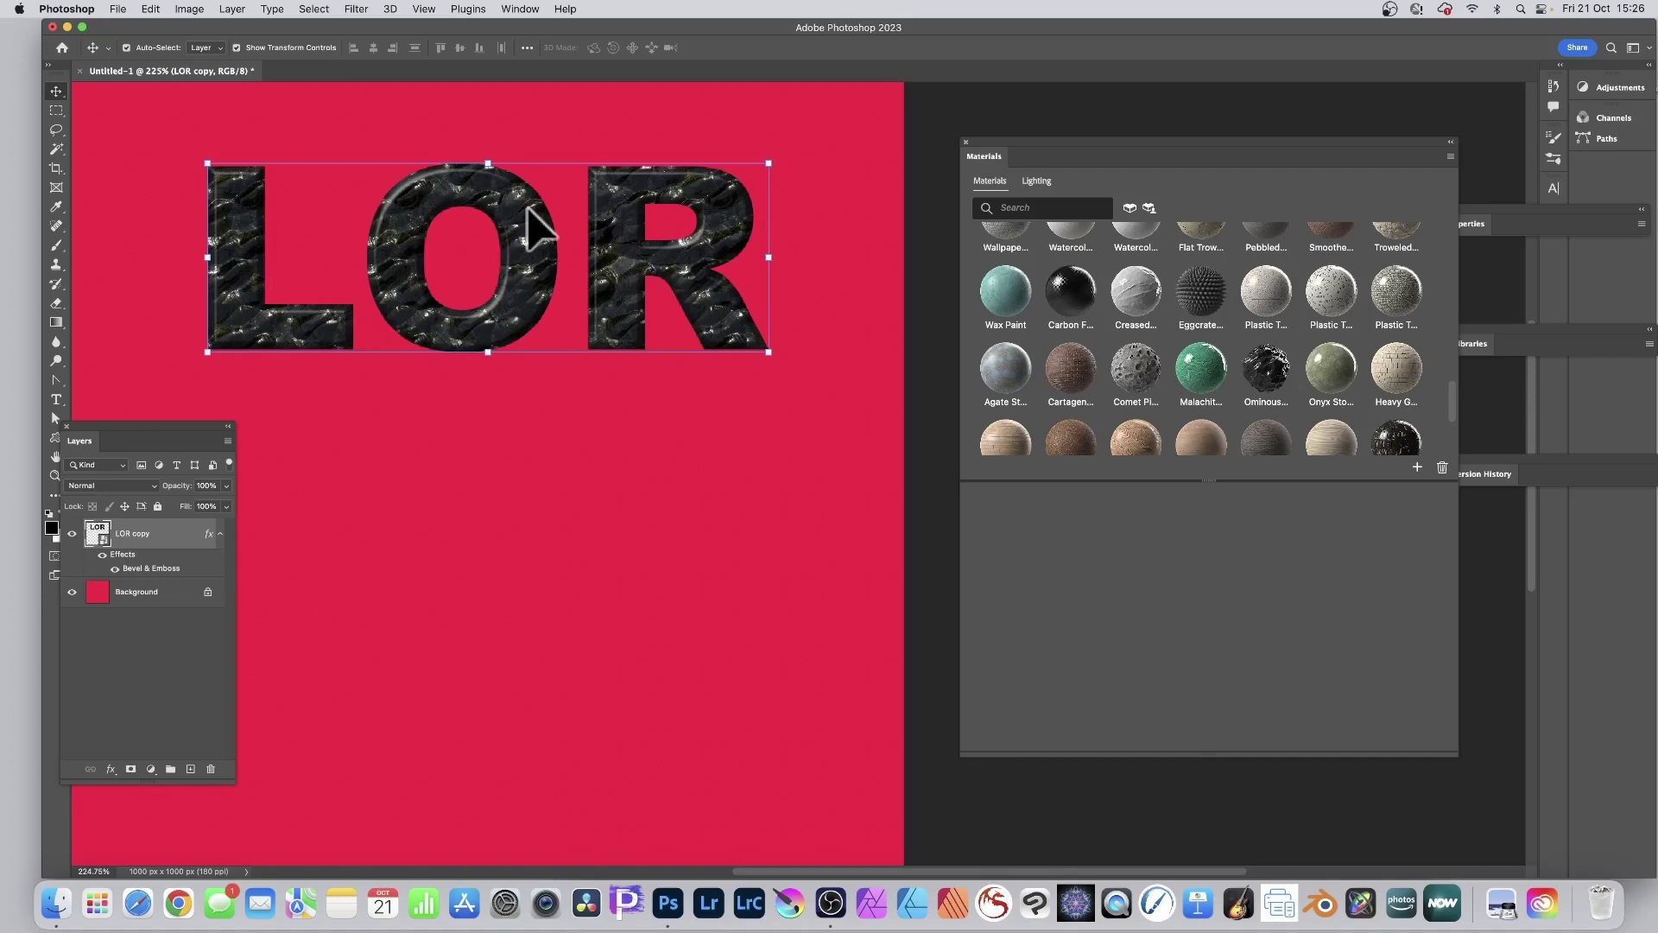
{"action": "left_click_drag", "start_coordinate": [616, 207], "coordinate": [628, 416]}
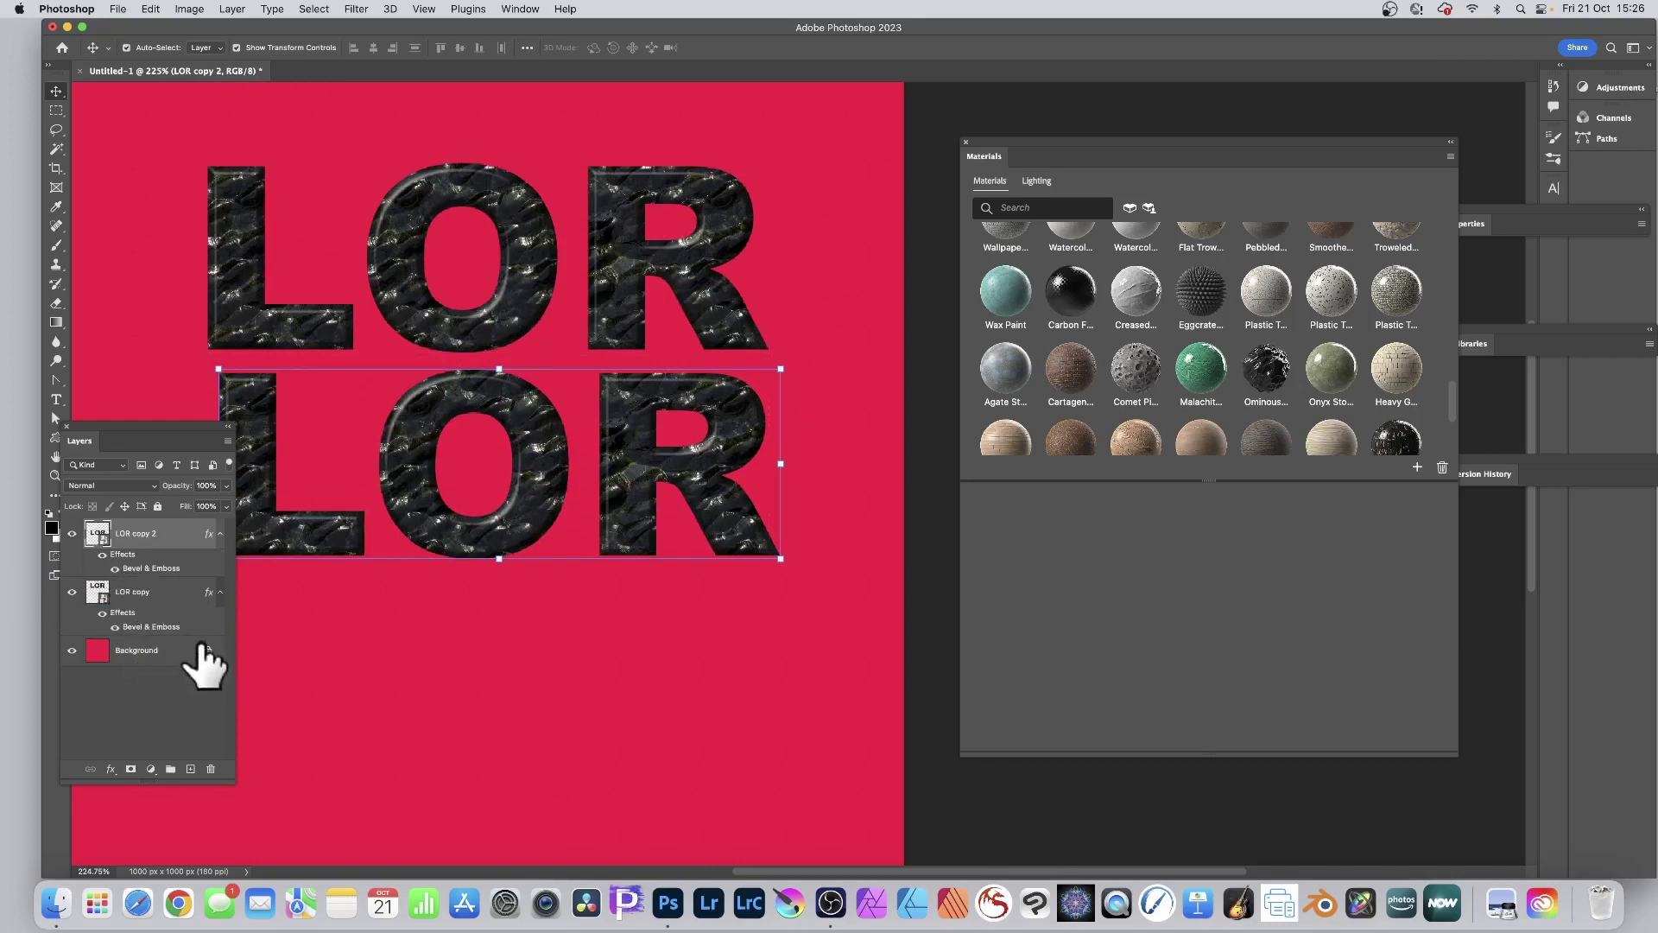
Change the lower copy's material to Powder Coating Rust Patina and close LOR copy.psb.
{"action": "left_click", "coordinate": [102, 538], "text": "super"}
{"action": "double_click", "coordinate": [102, 538]}
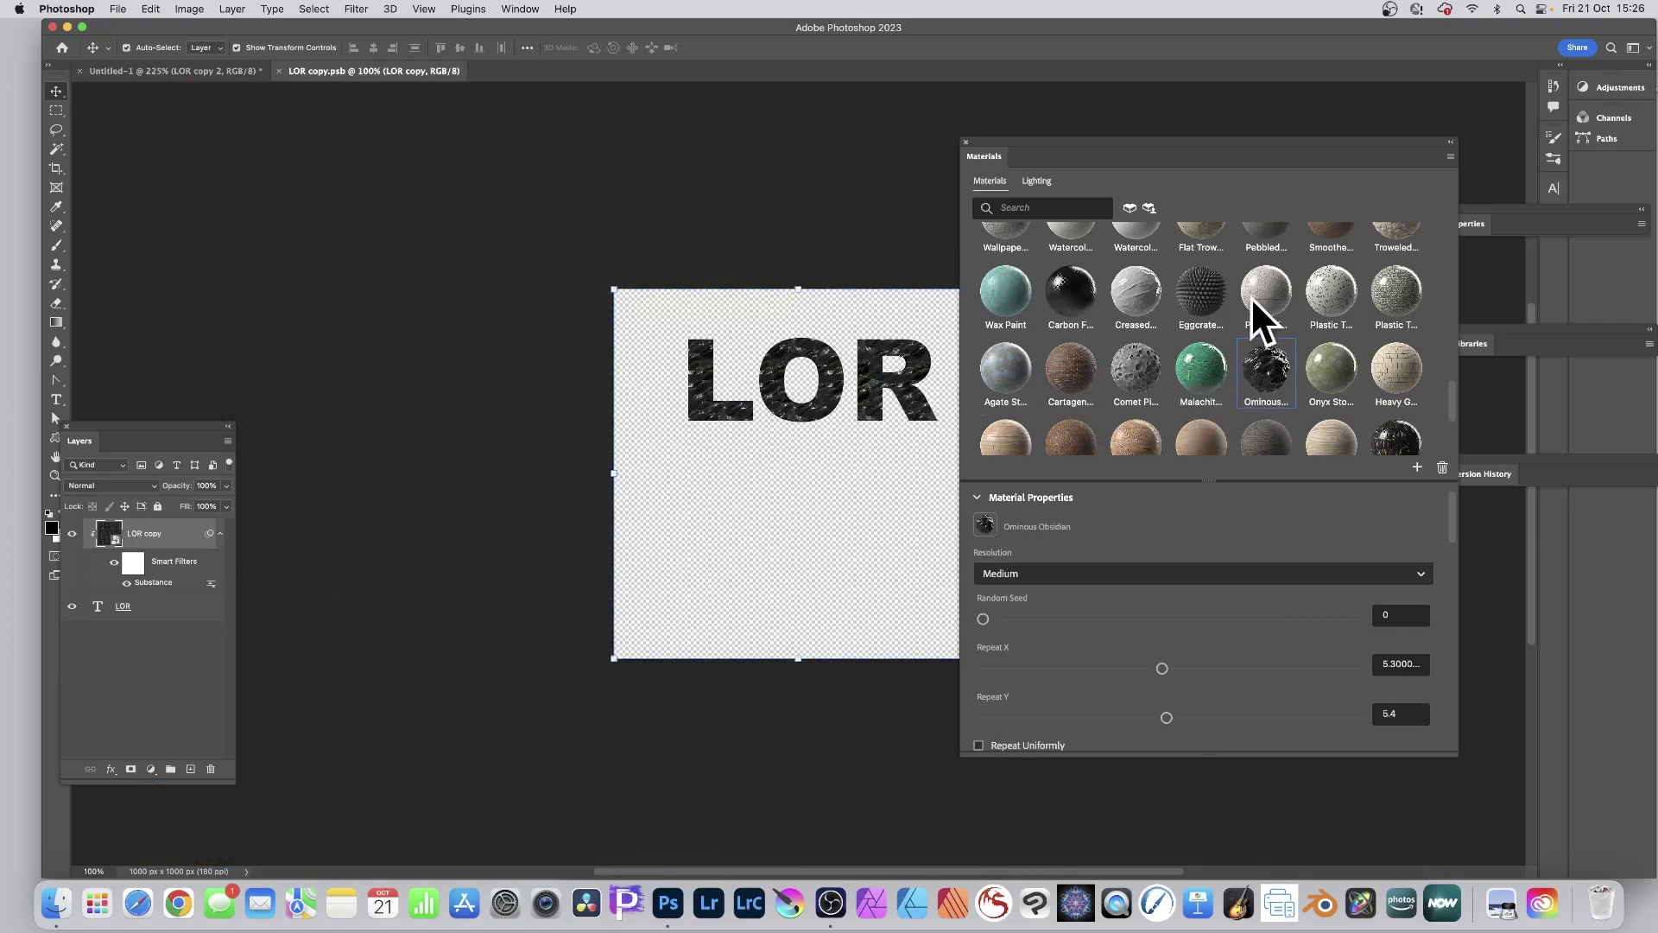
{"action": "scroll", "coordinate": [1308, 271], "scroll_direction": "up", "scroll_amount": 5}
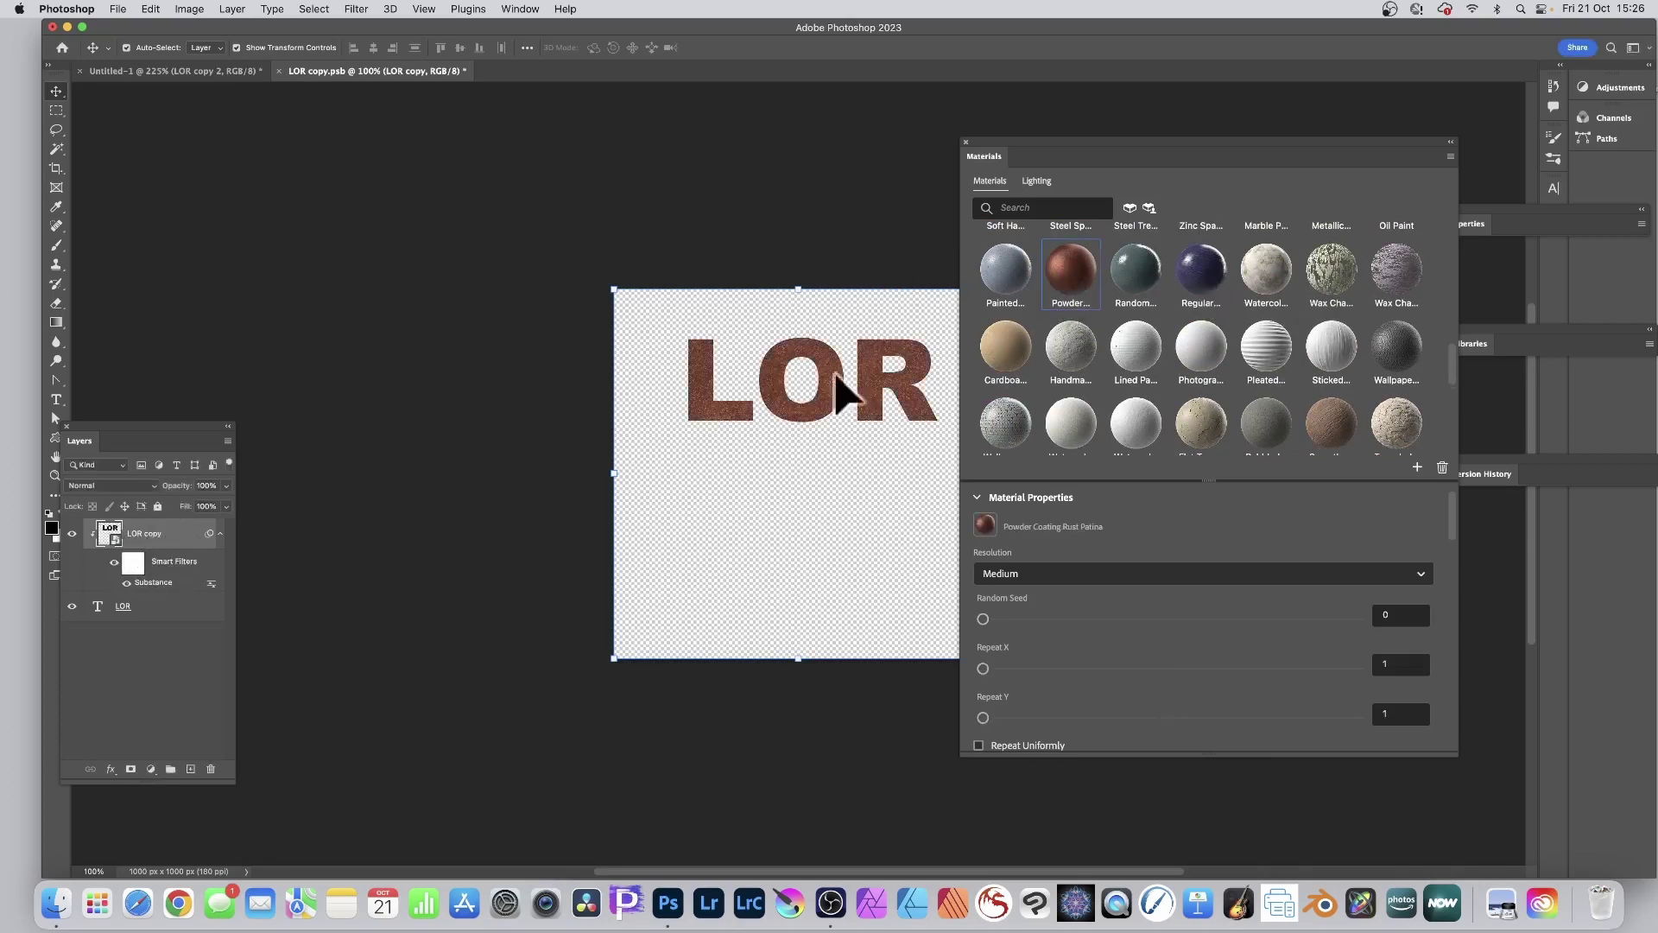
{"action": "scroll", "coordinate": [1279, 631], "scroll_direction": "down", "scroll_amount": 3}
{"action": "scroll", "coordinate": [1271, 627], "scroll_direction": "down", "scroll_amount": 10}
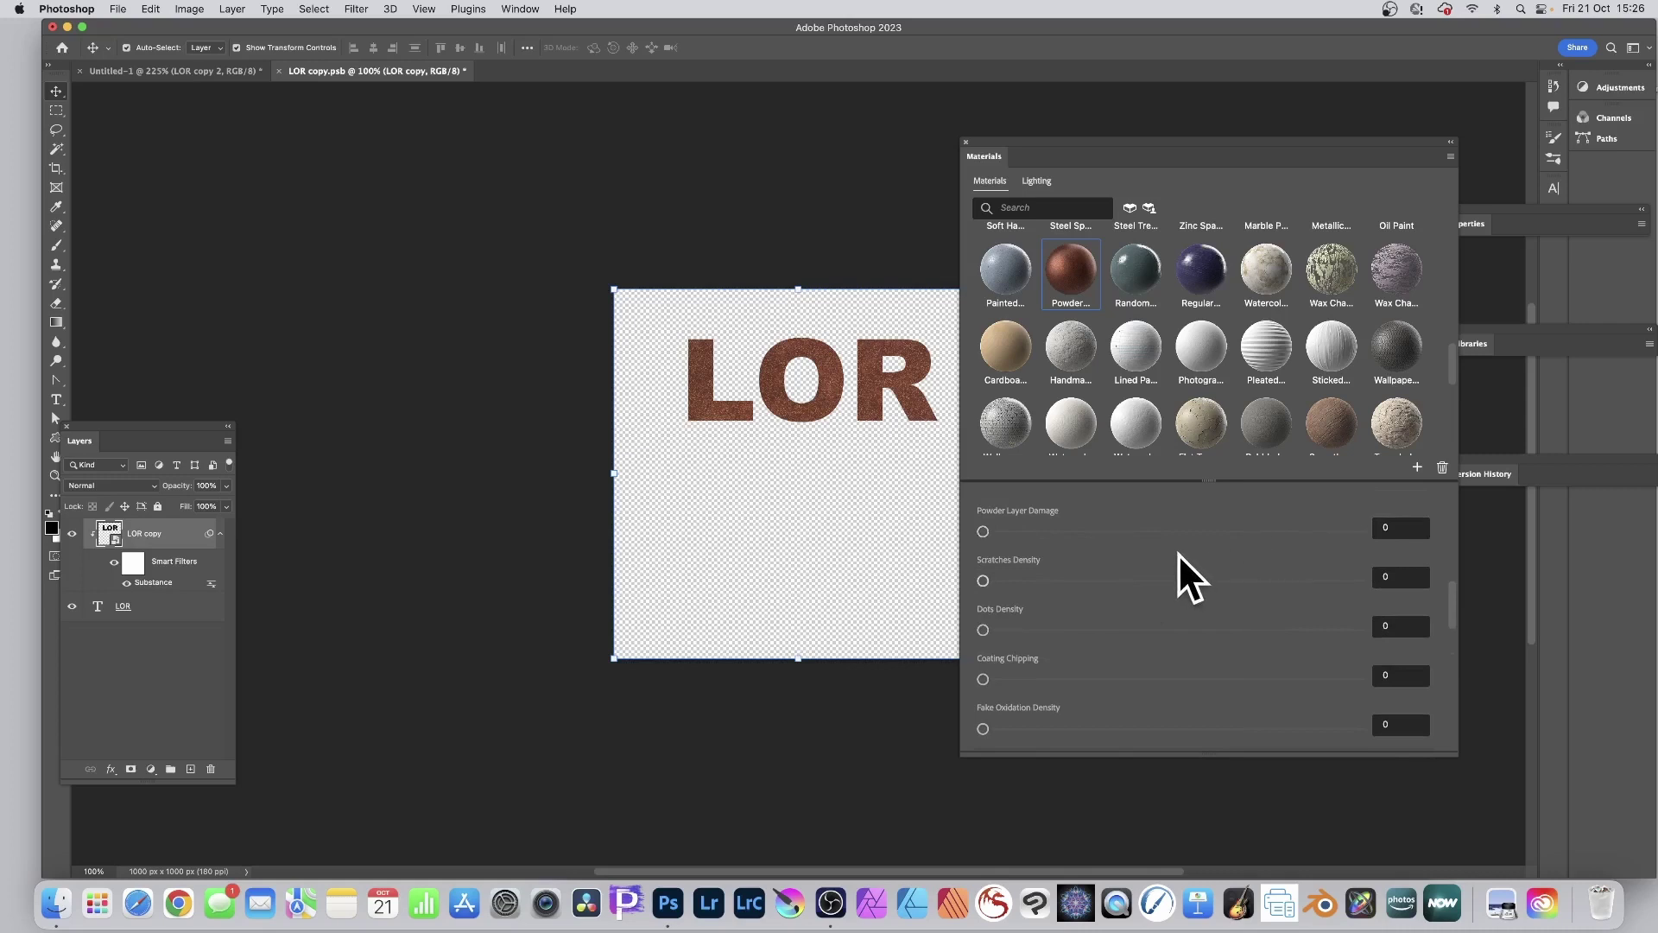
{"action": "left_click", "coordinate": [277, 70]}
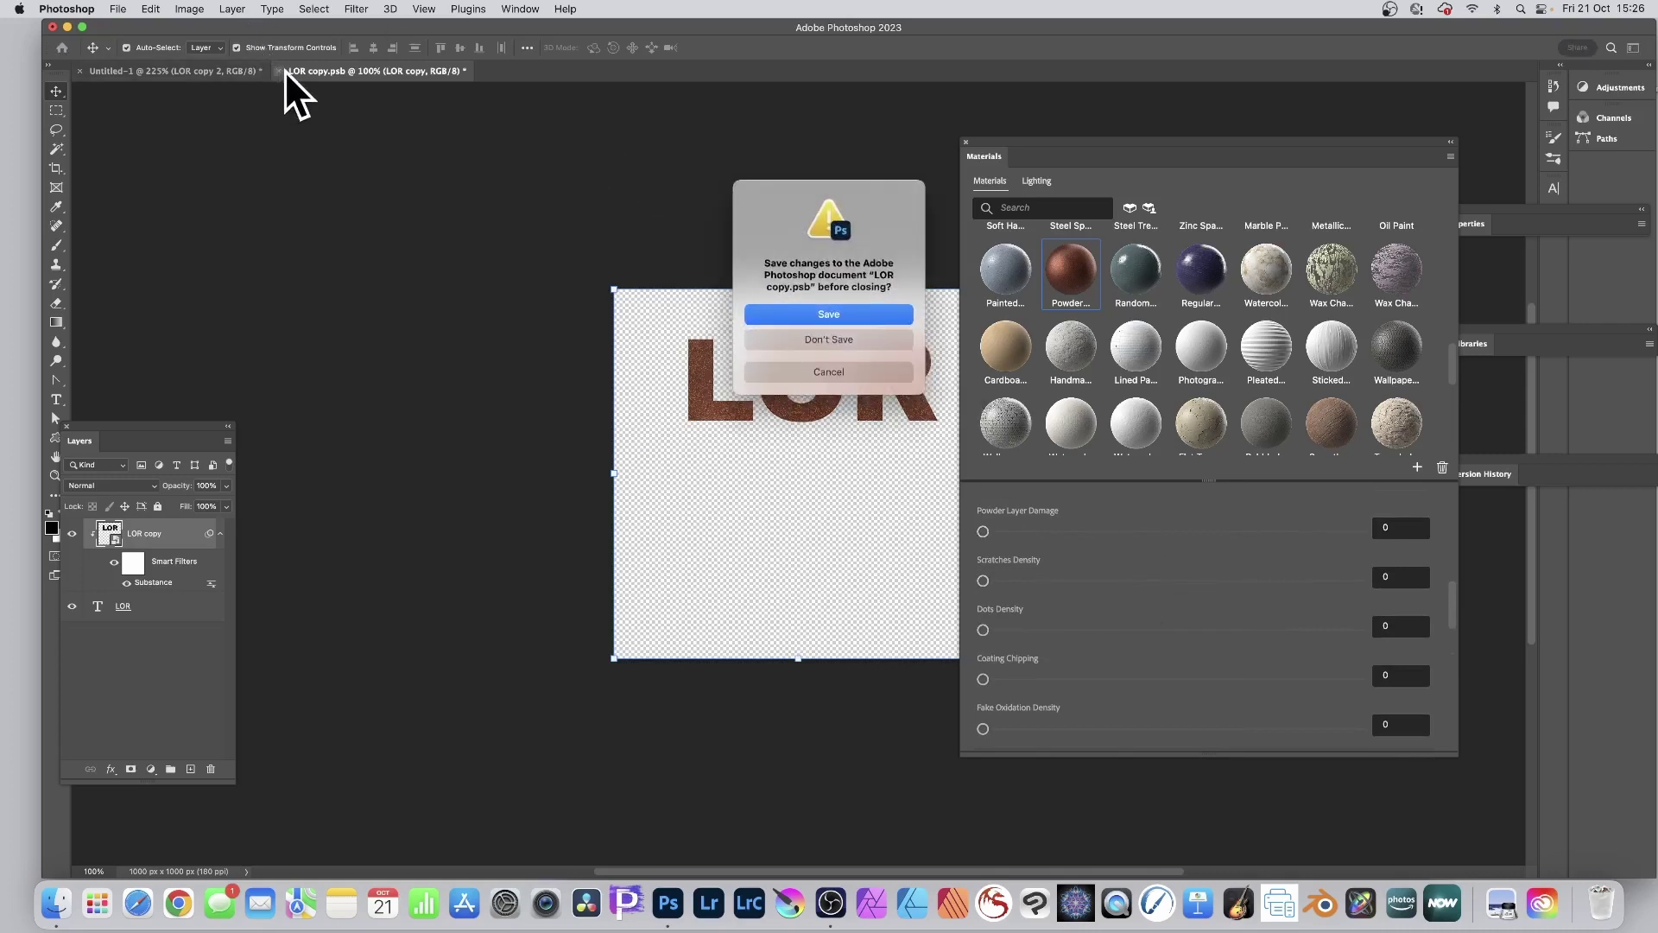
Save the rust material and delete the duplicate LOR copy 2 layer.
{"action": "left_click", "coordinate": [817, 313]}
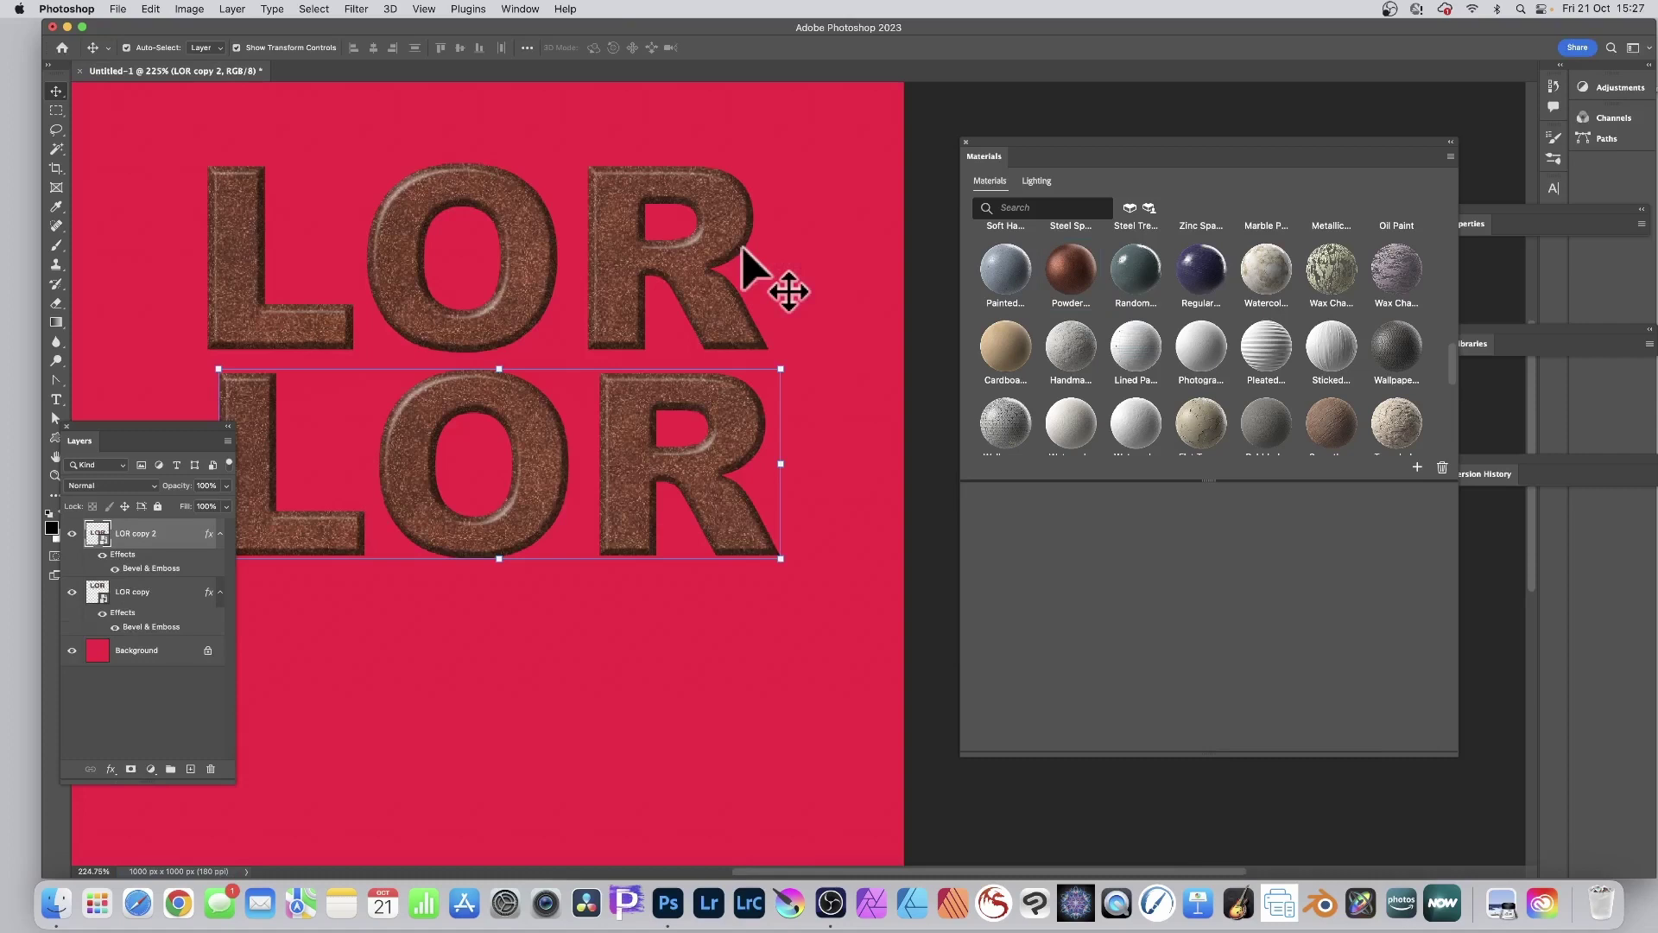
{"action": "key", "text": "Delete"}
{"action": "scroll", "coordinate": [741, 268], "scroll_direction": "right", "scroll_amount": 2}
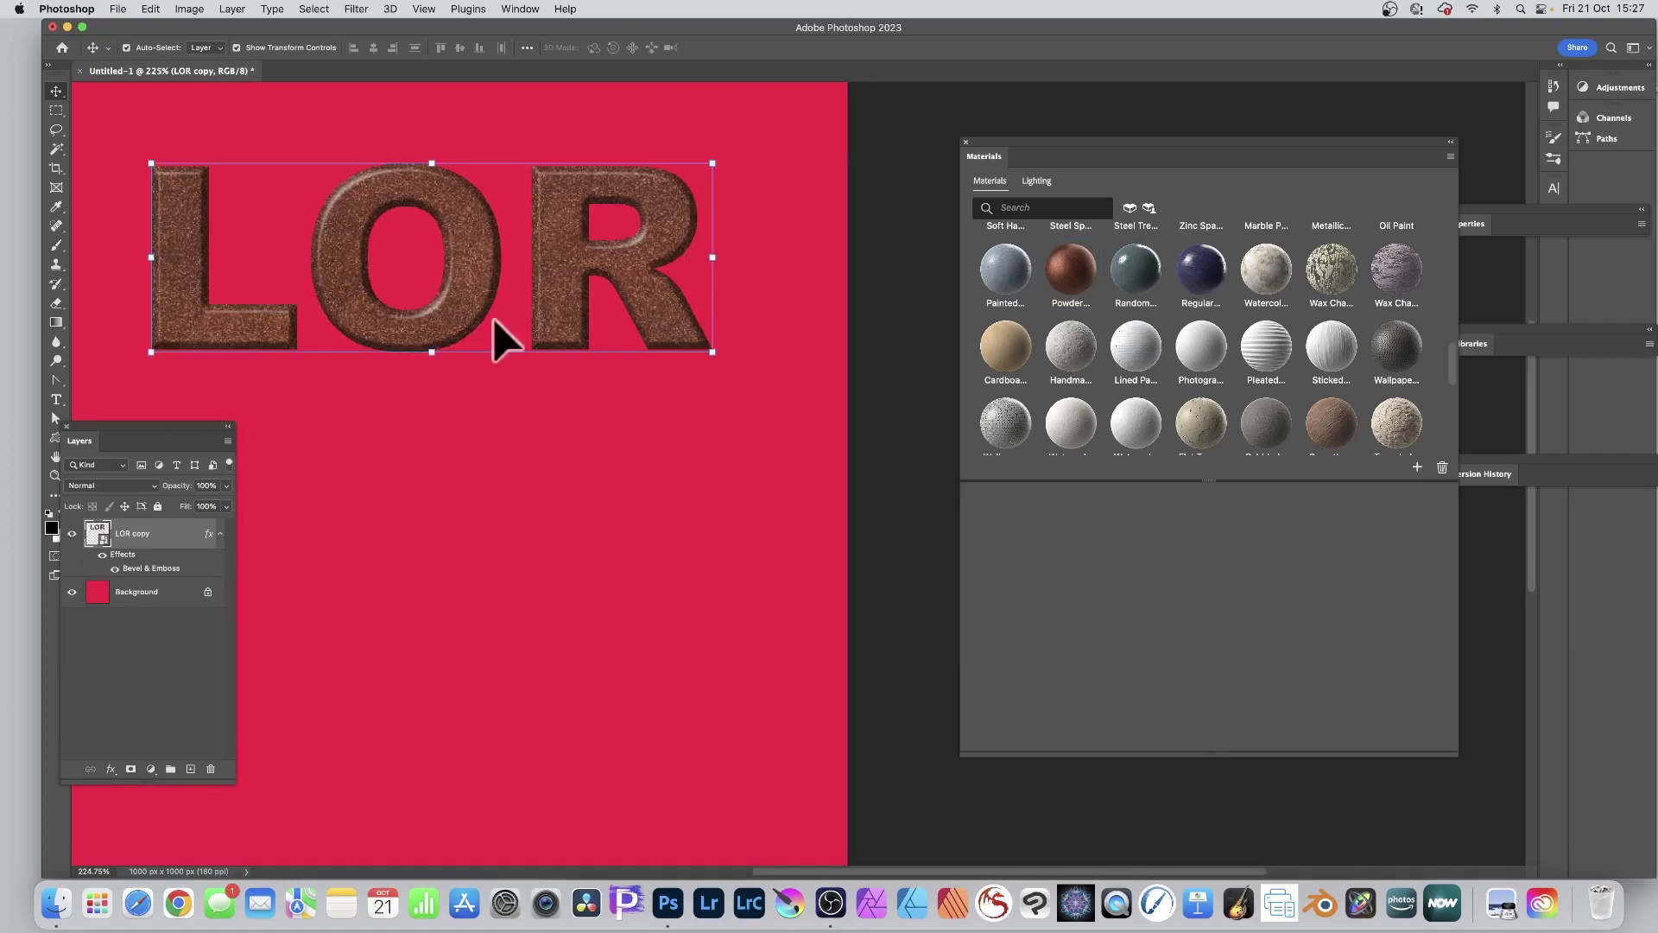
{"action": "scroll", "coordinate": [556, 351], "scroll_direction": "left", "scroll_amount": 5}
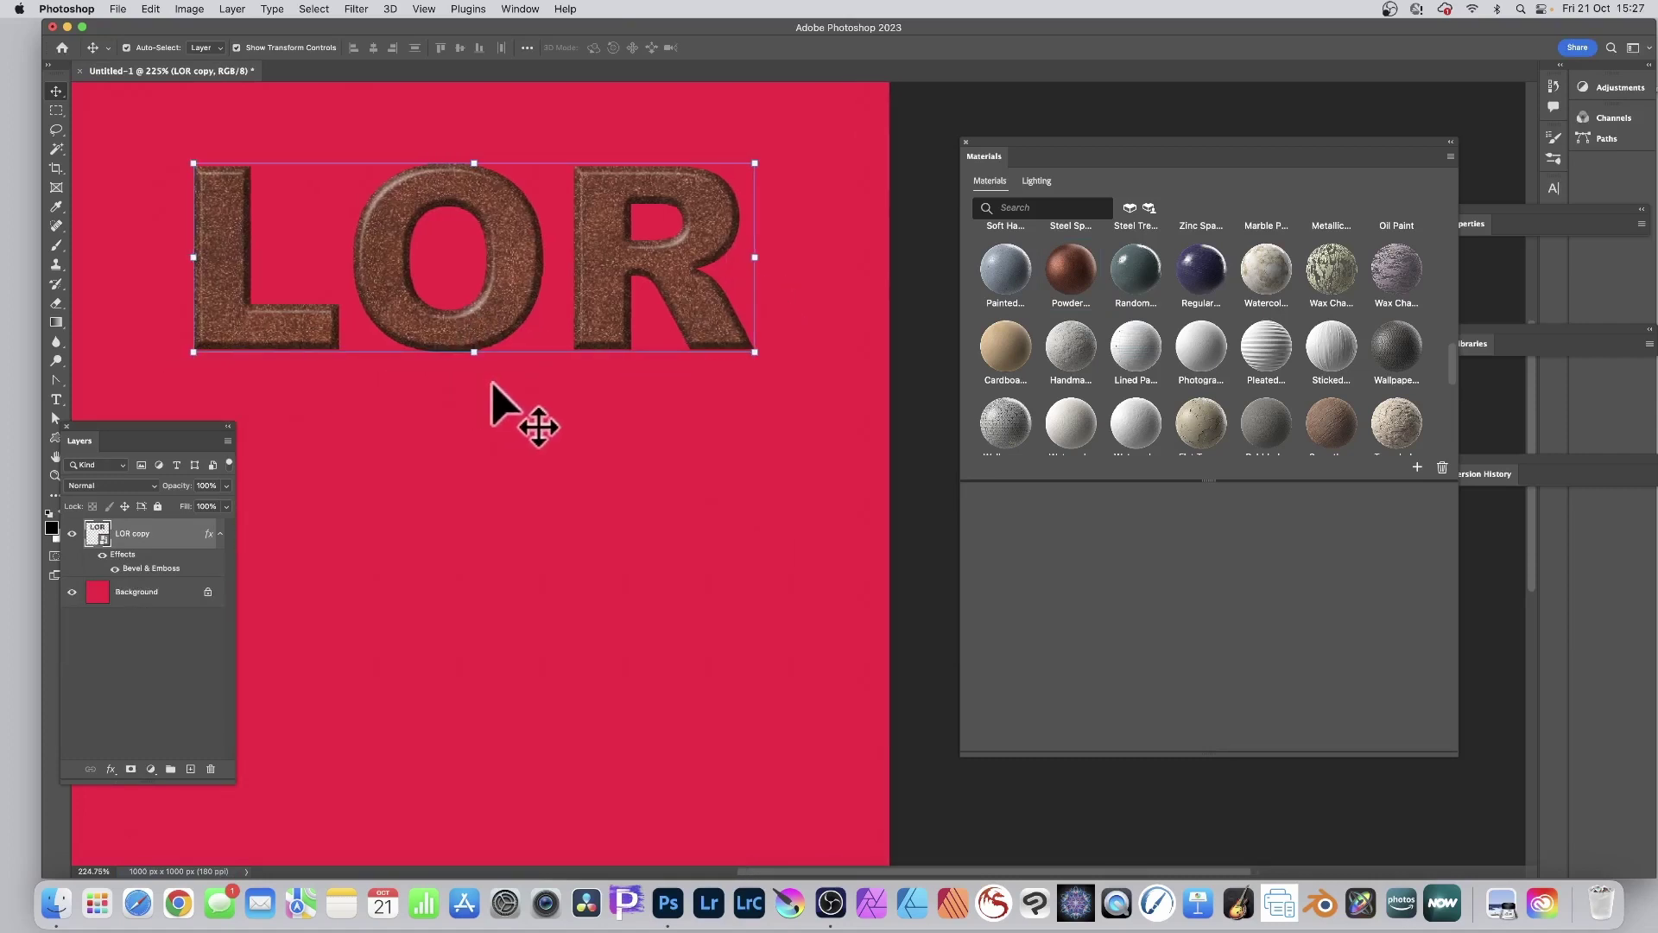
Create a new text layer reading 'AB' just below the LOR letters.
{"action": "left_click", "coordinate": [56, 399]}
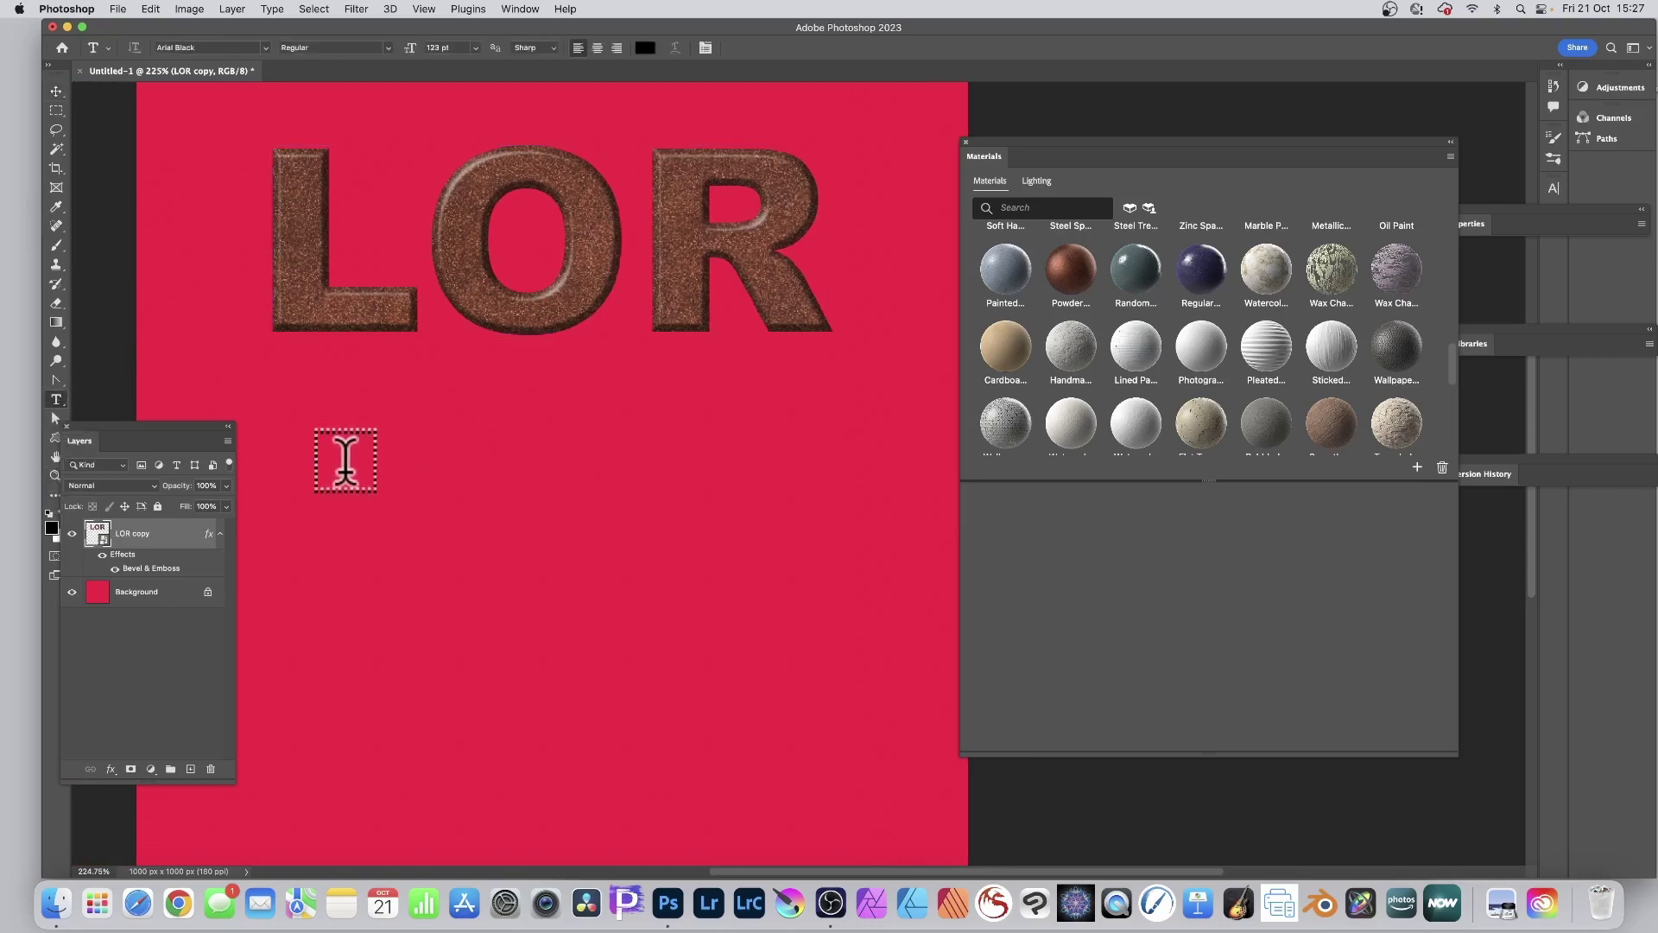
{"action": "left_click", "coordinate": [353, 497]}
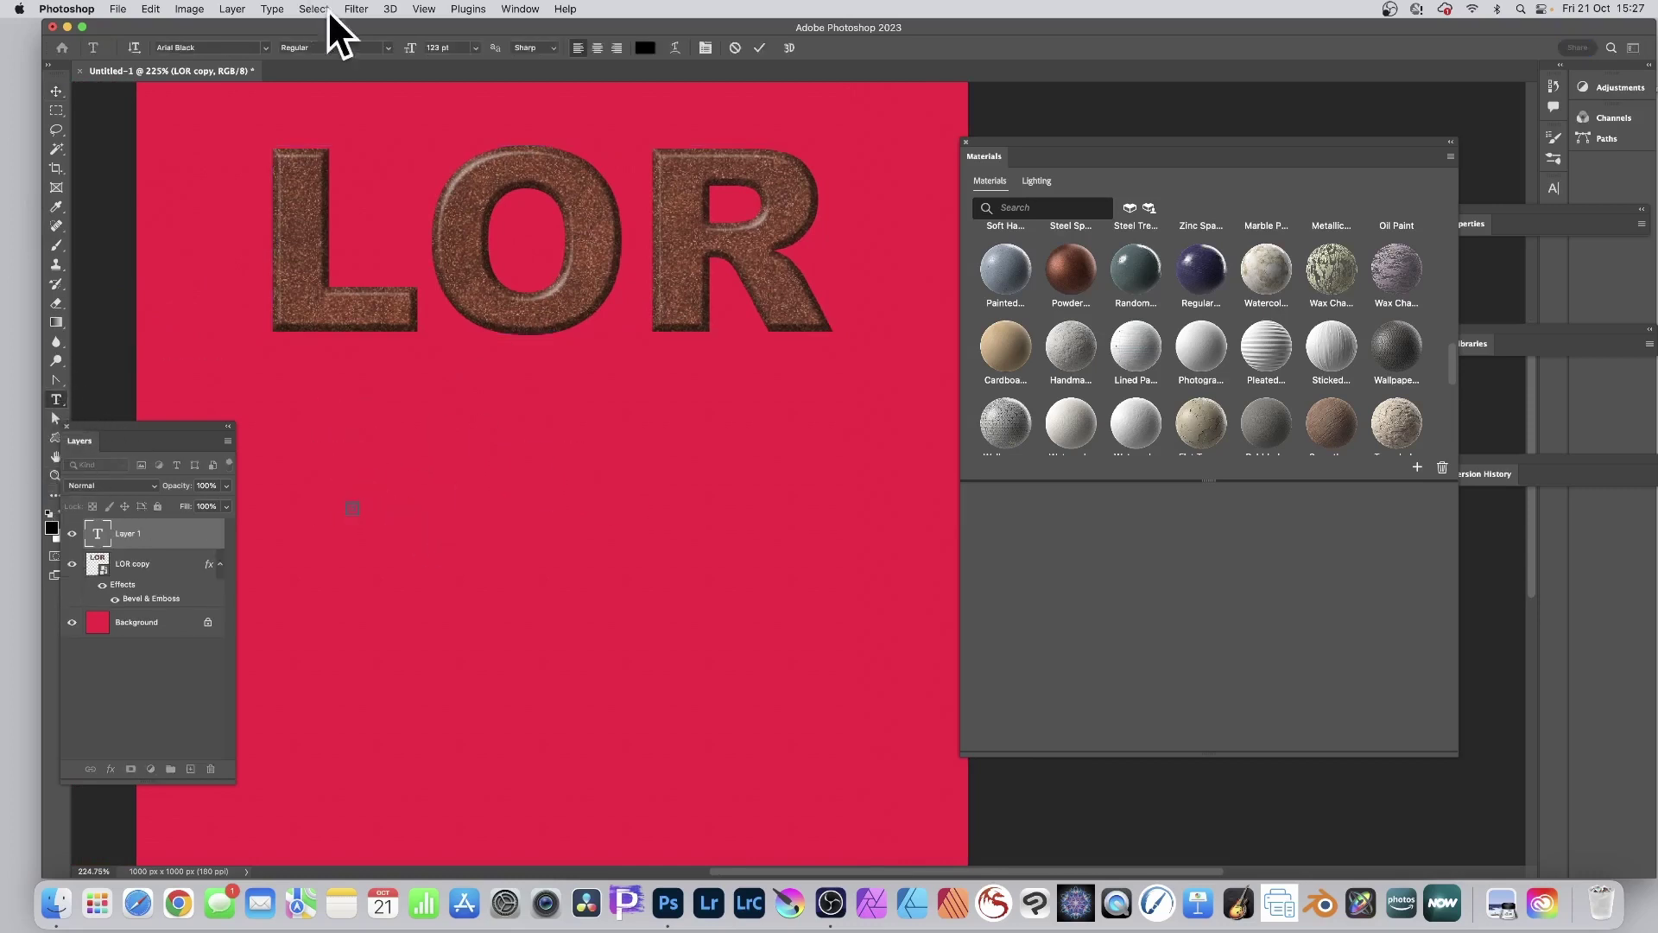
{"action": "left_click", "coordinate": [413, 484]}
{"action": "type", "text": "A"}
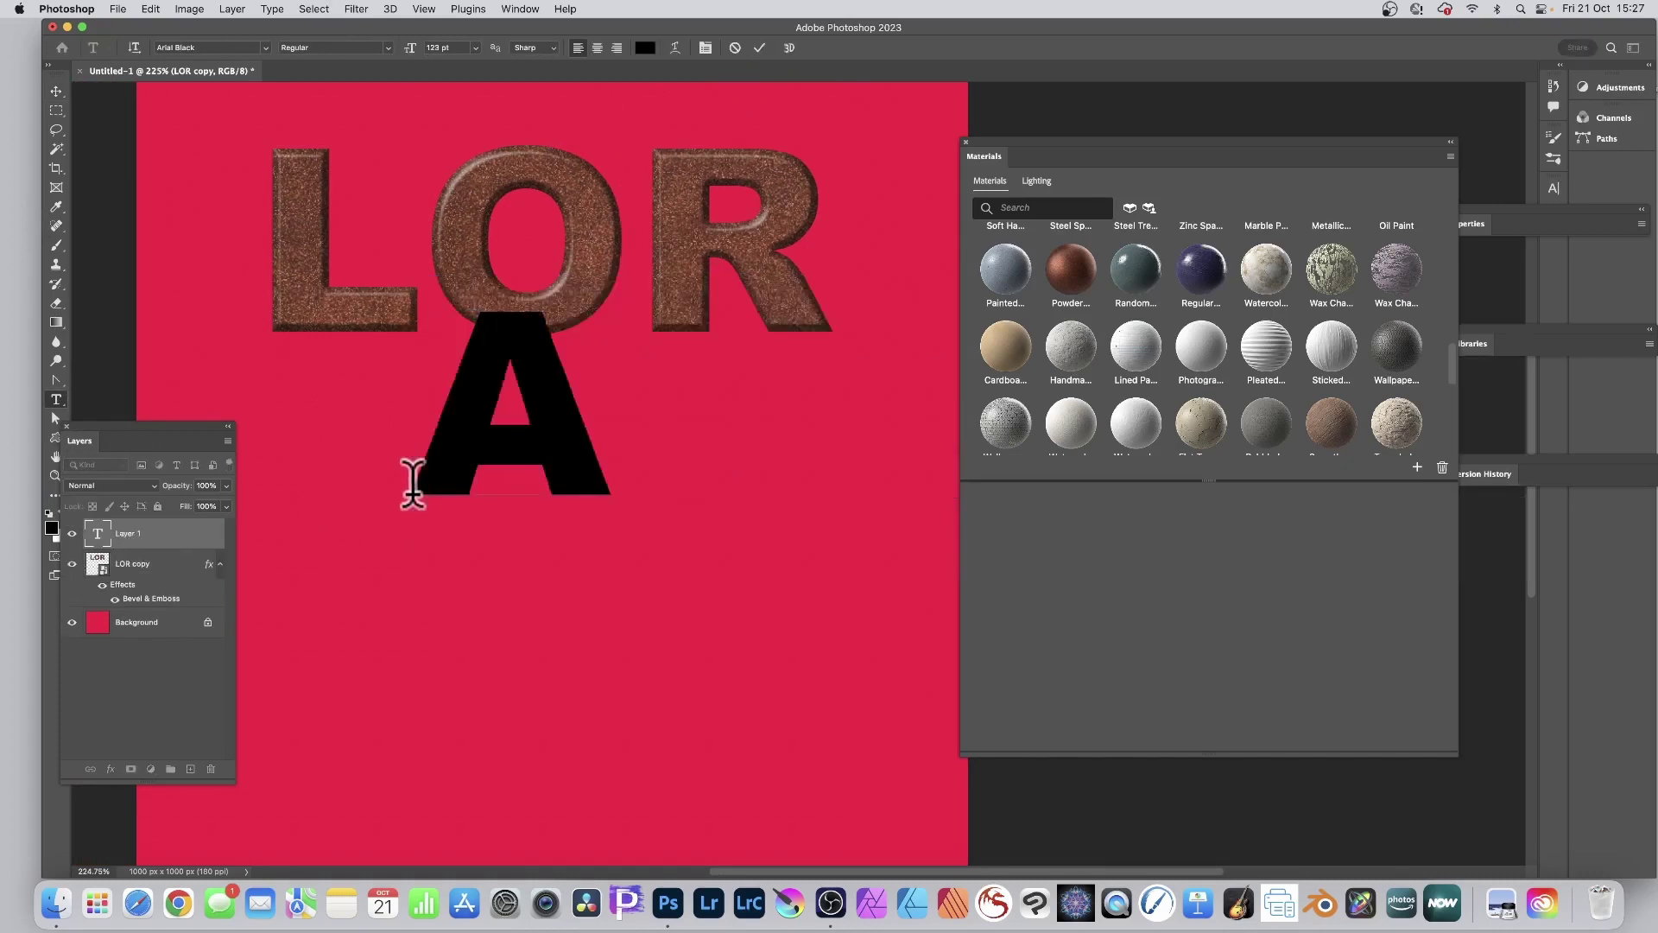
{"action": "type", "text": "B"}
Set the AB text to Myriad Pro, commit it, and position it under LOR.
{"action": "left_click_drag", "start_coordinate": [770, 413], "coordinate": [437, 406]}
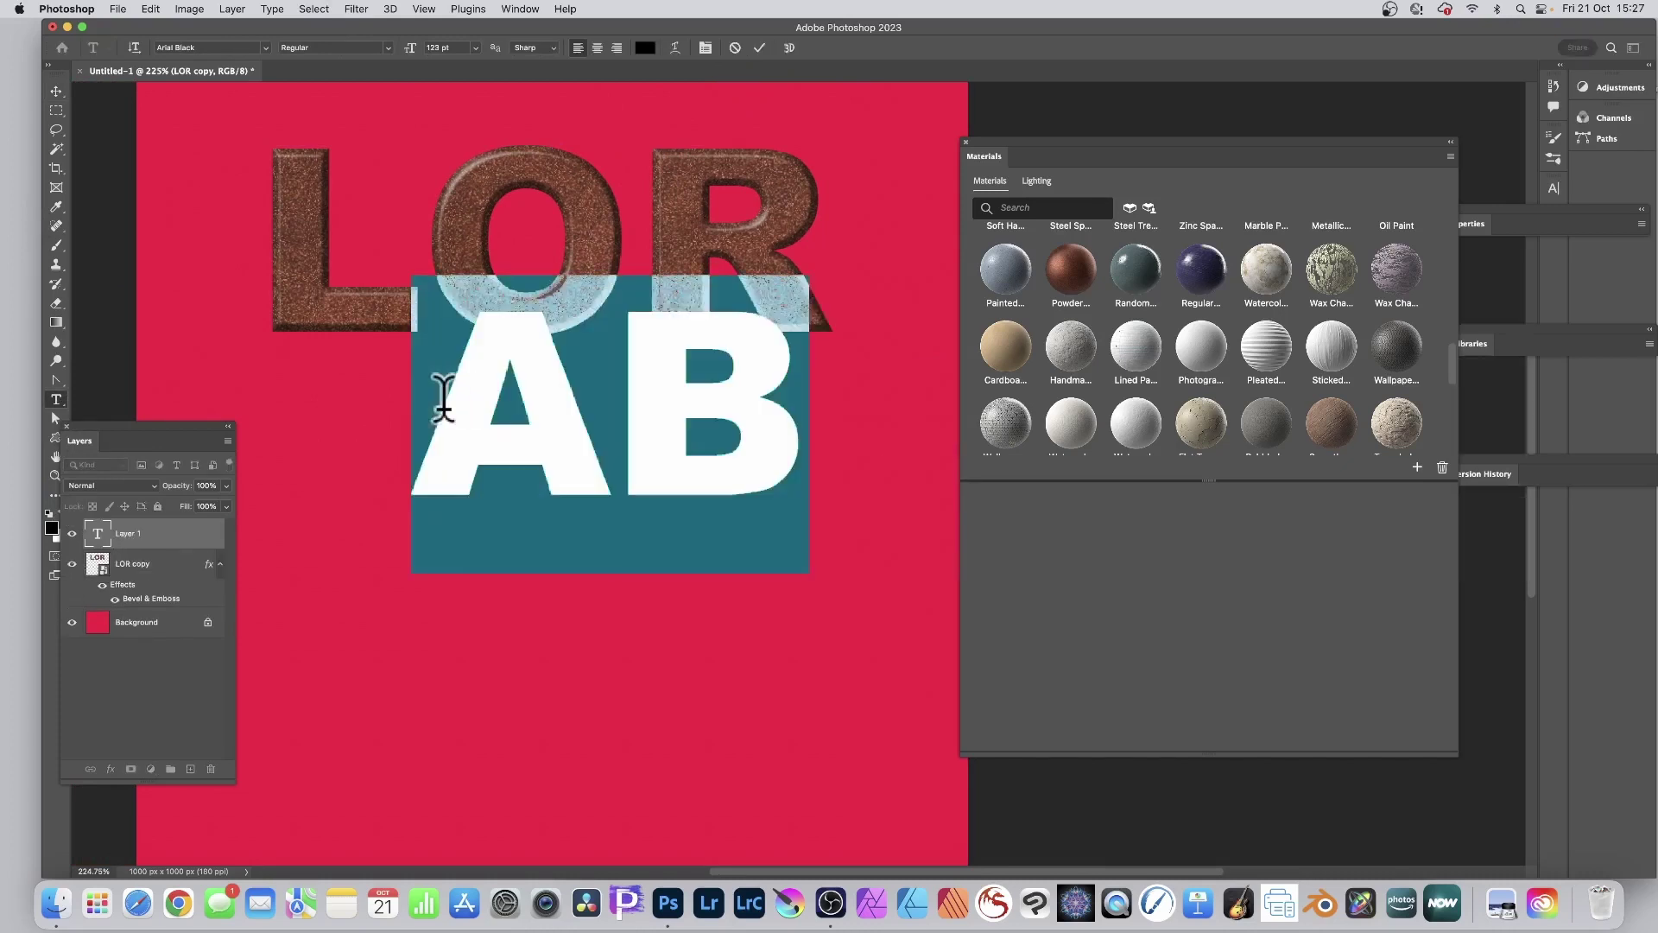
{"action": "left_click", "coordinate": [263, 48]}
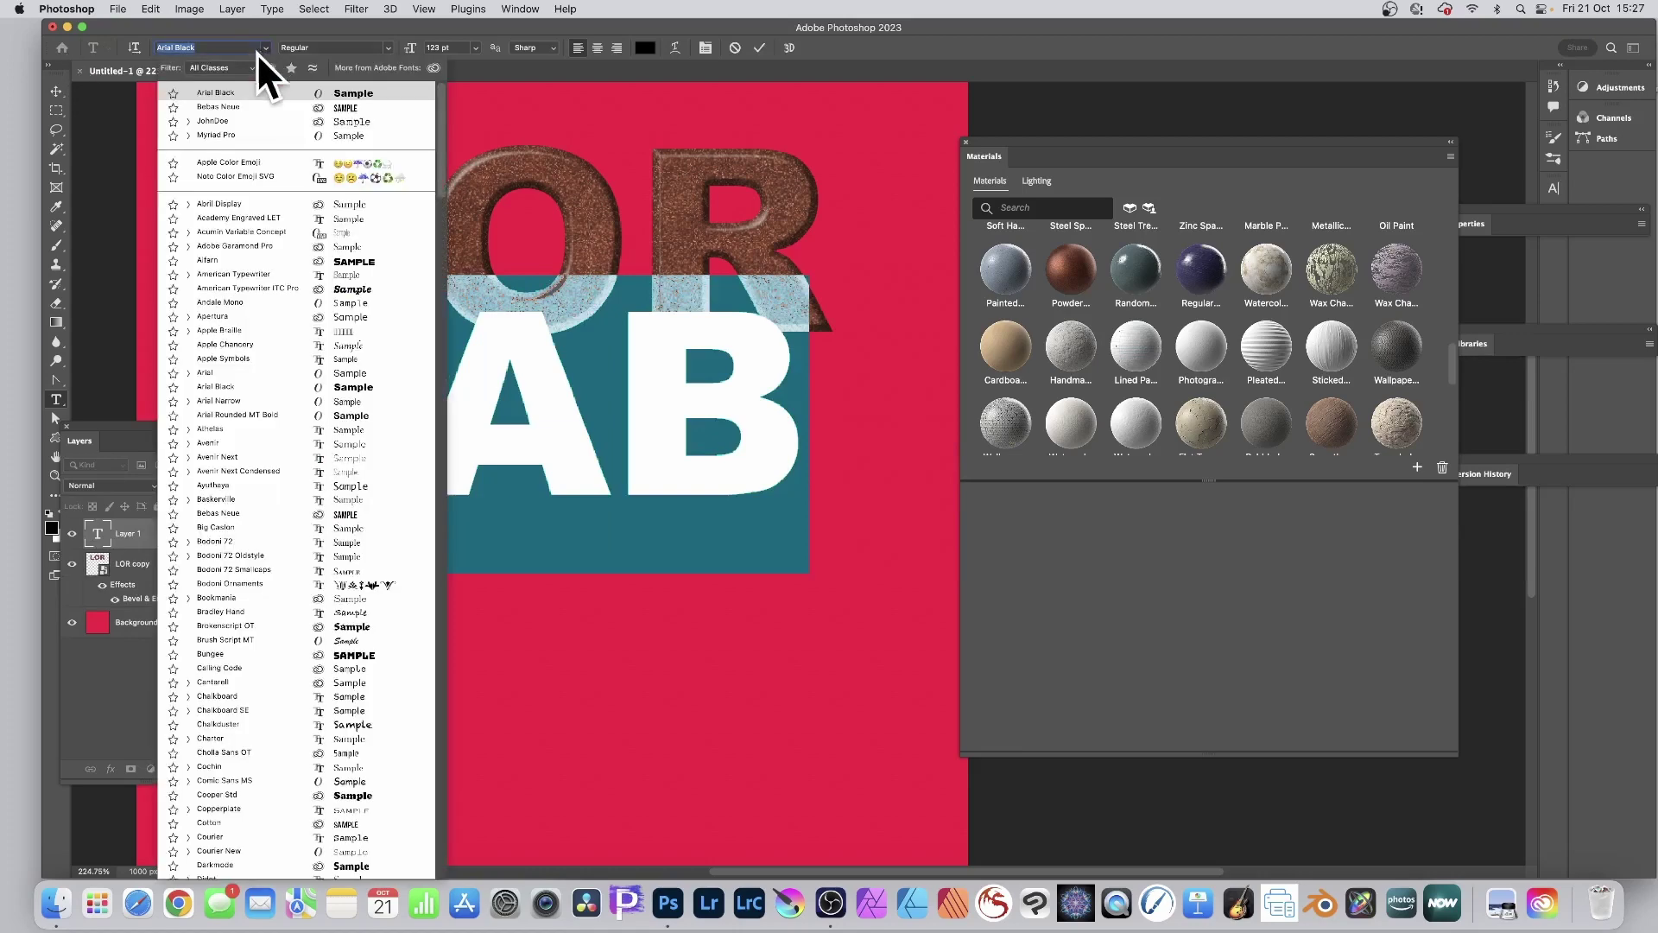
{"action": "left_click", "coordinate": [210, 134]}
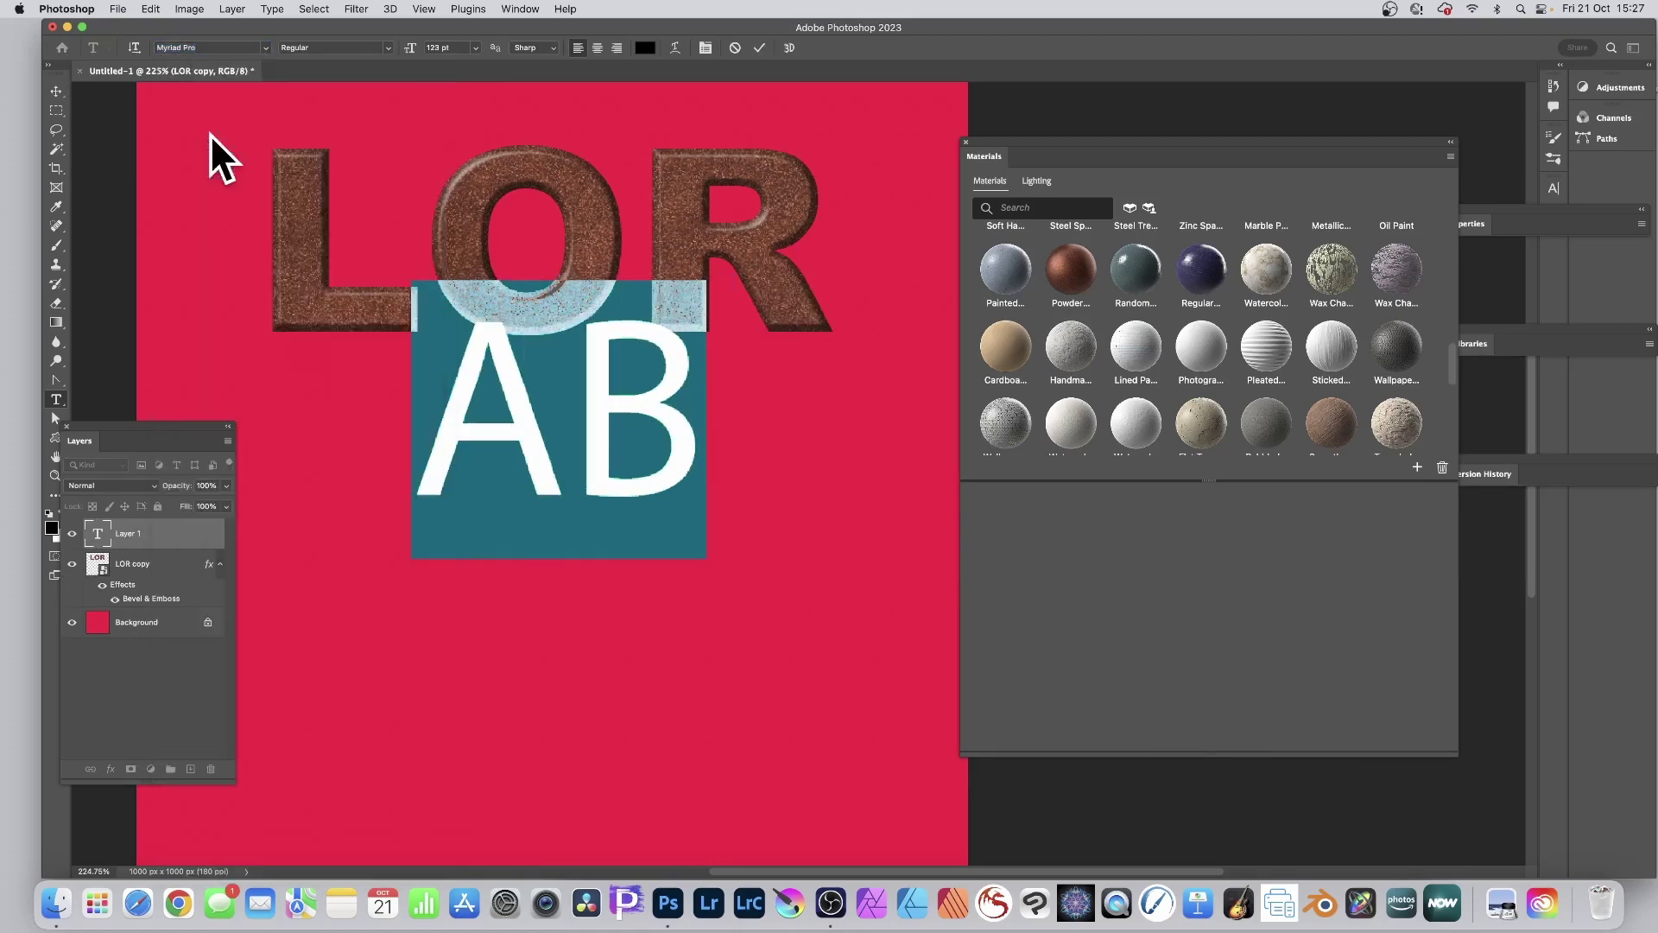
{"action": "left_click", "coordinate": [760, 47]}
{"action": "left_click", "coordinate": [53, 90]}
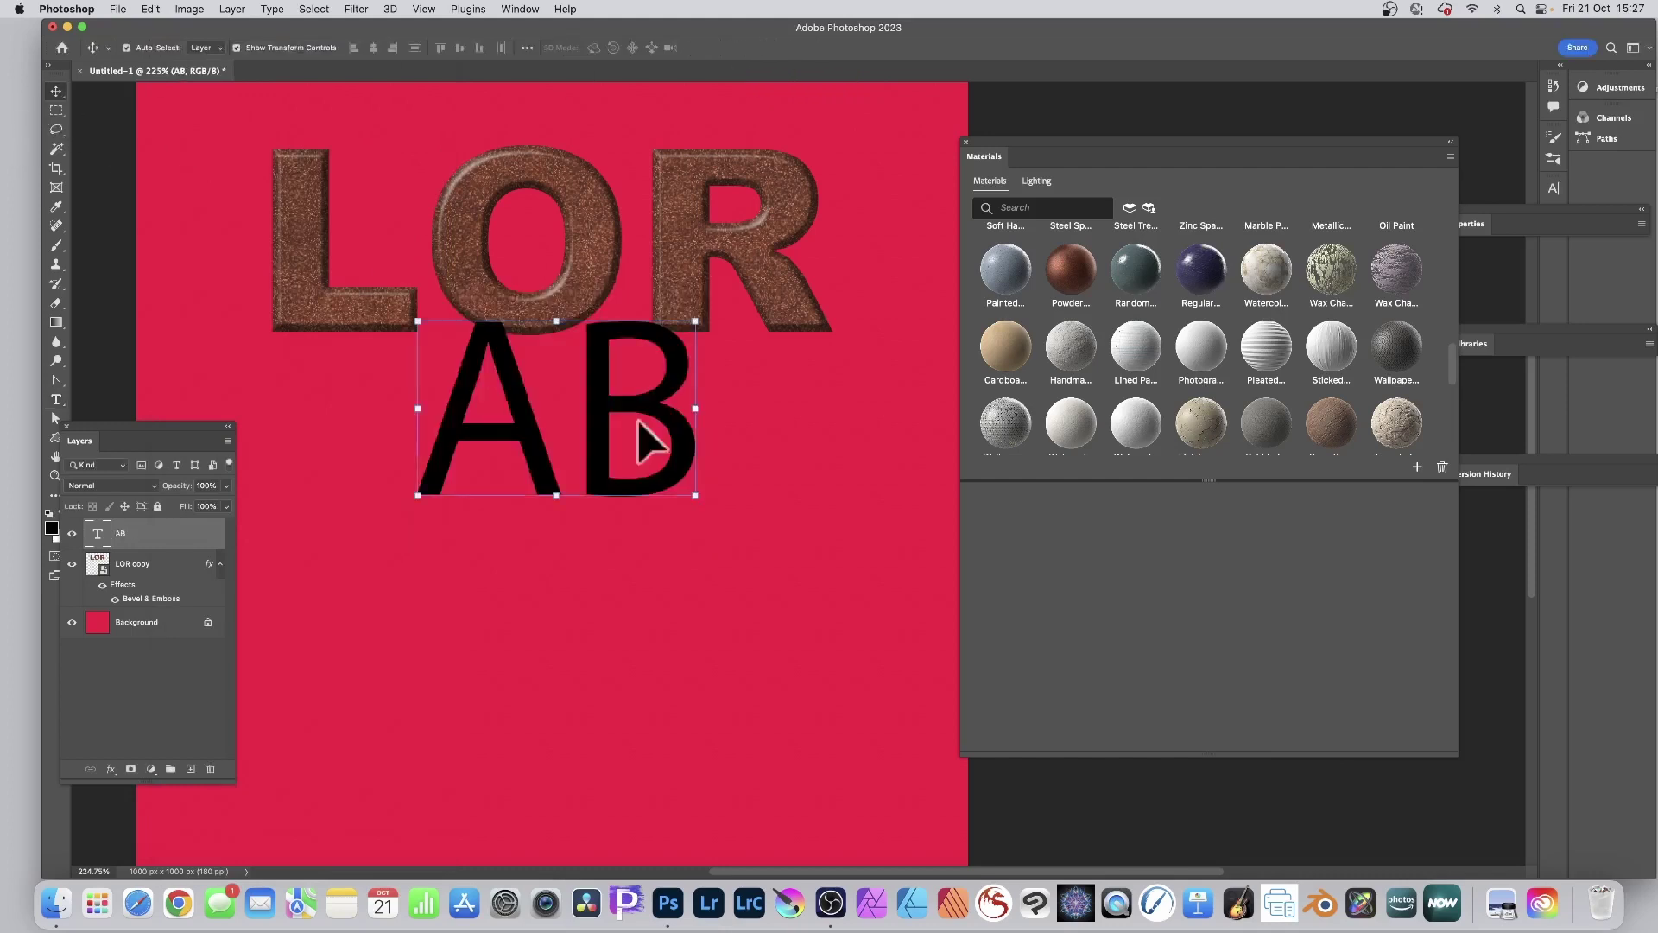
{"action": "left_click_drag", "start_coordinate": [598, 399], "coordinate": [558, 432]}
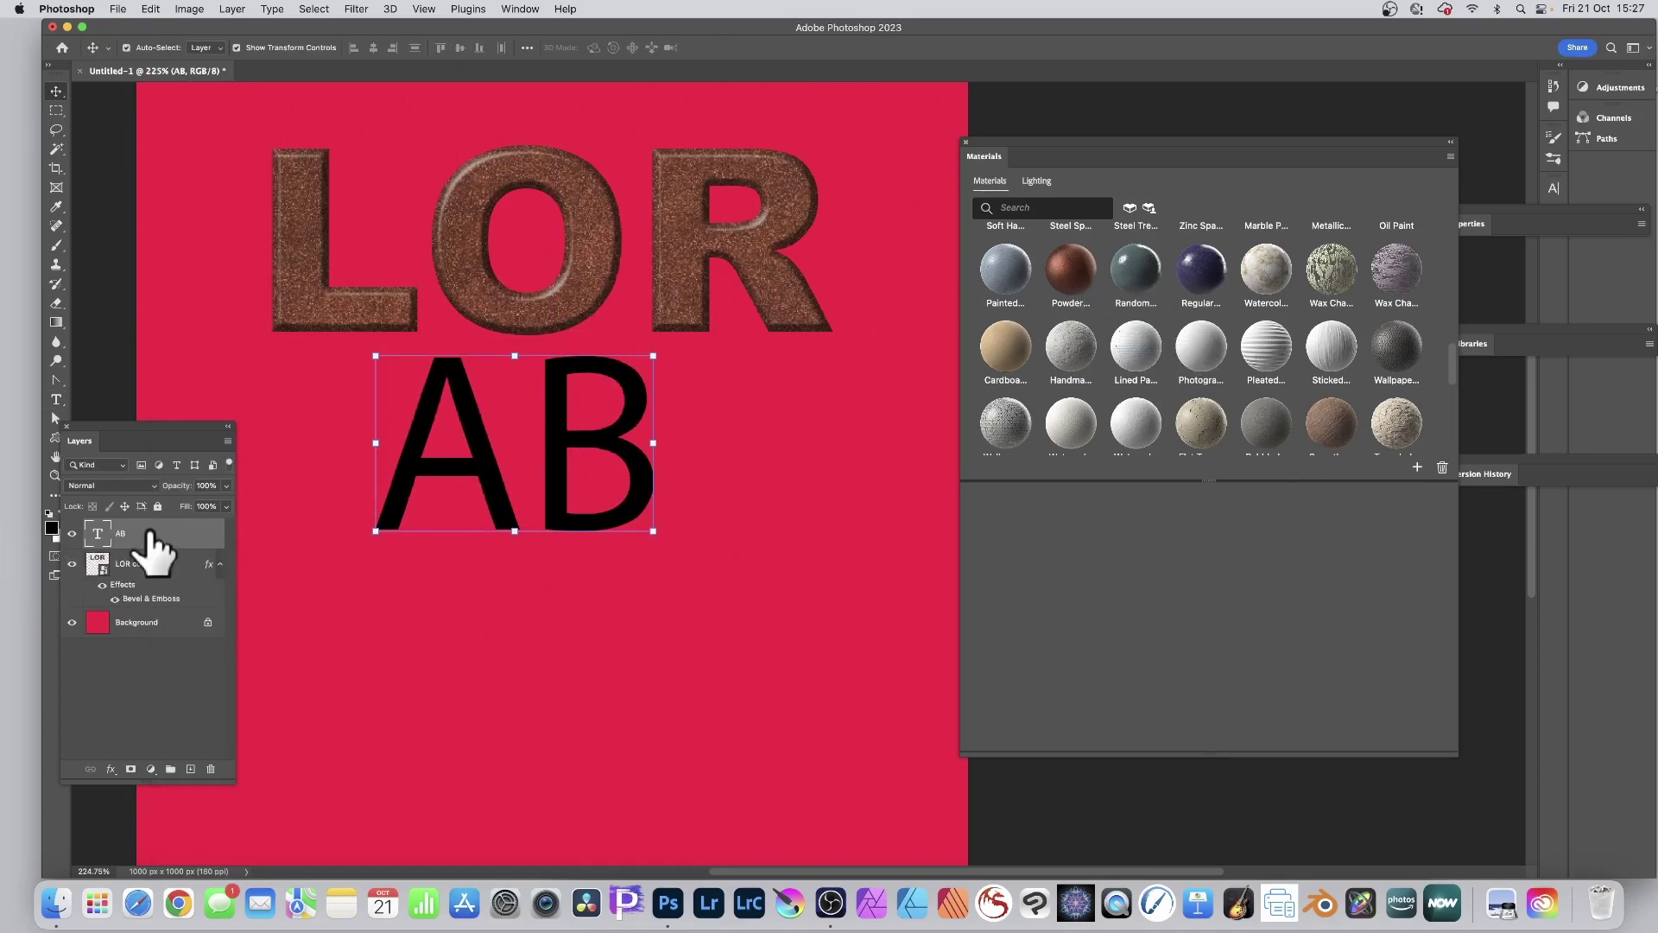
Apply the Plywood Dock material to AB and reposition the wood pattern inside the letters.
{"action": "scroll", "coordinate": [1318, 388], "scroll_direction": "down", "scroll_amount": 10}
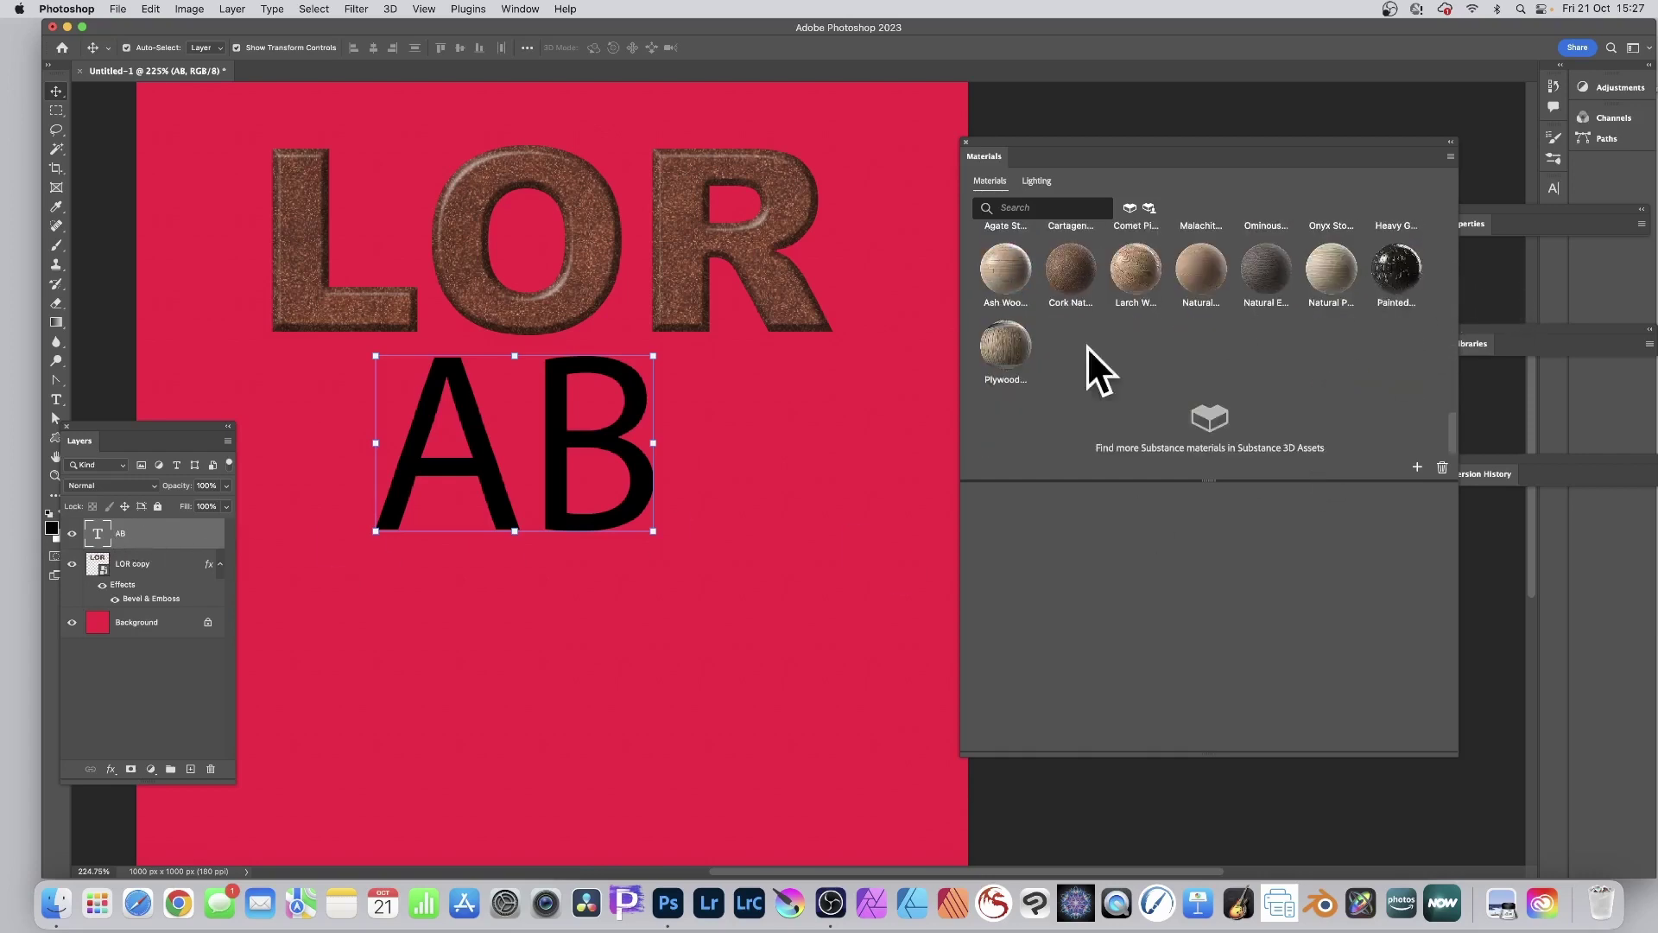
{"action": "left_click", "coordinate": [1004, 345]}
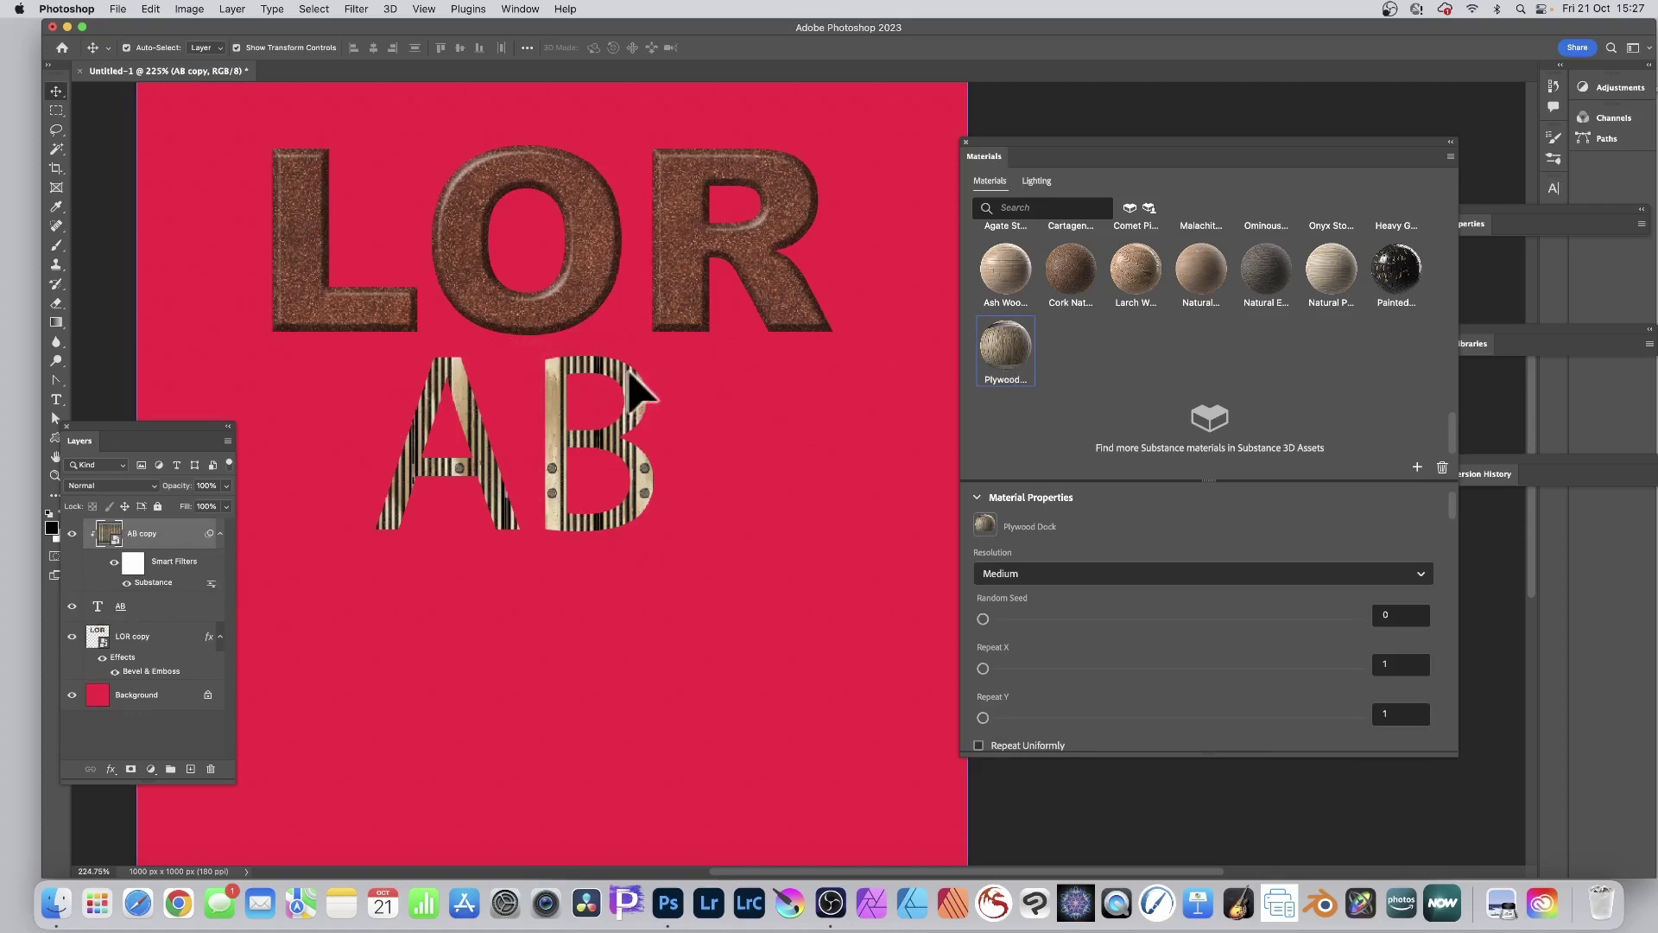
{"action": "left_click_drag", "start_coordinate": [553, 411], "coordinate": [496, 337]}
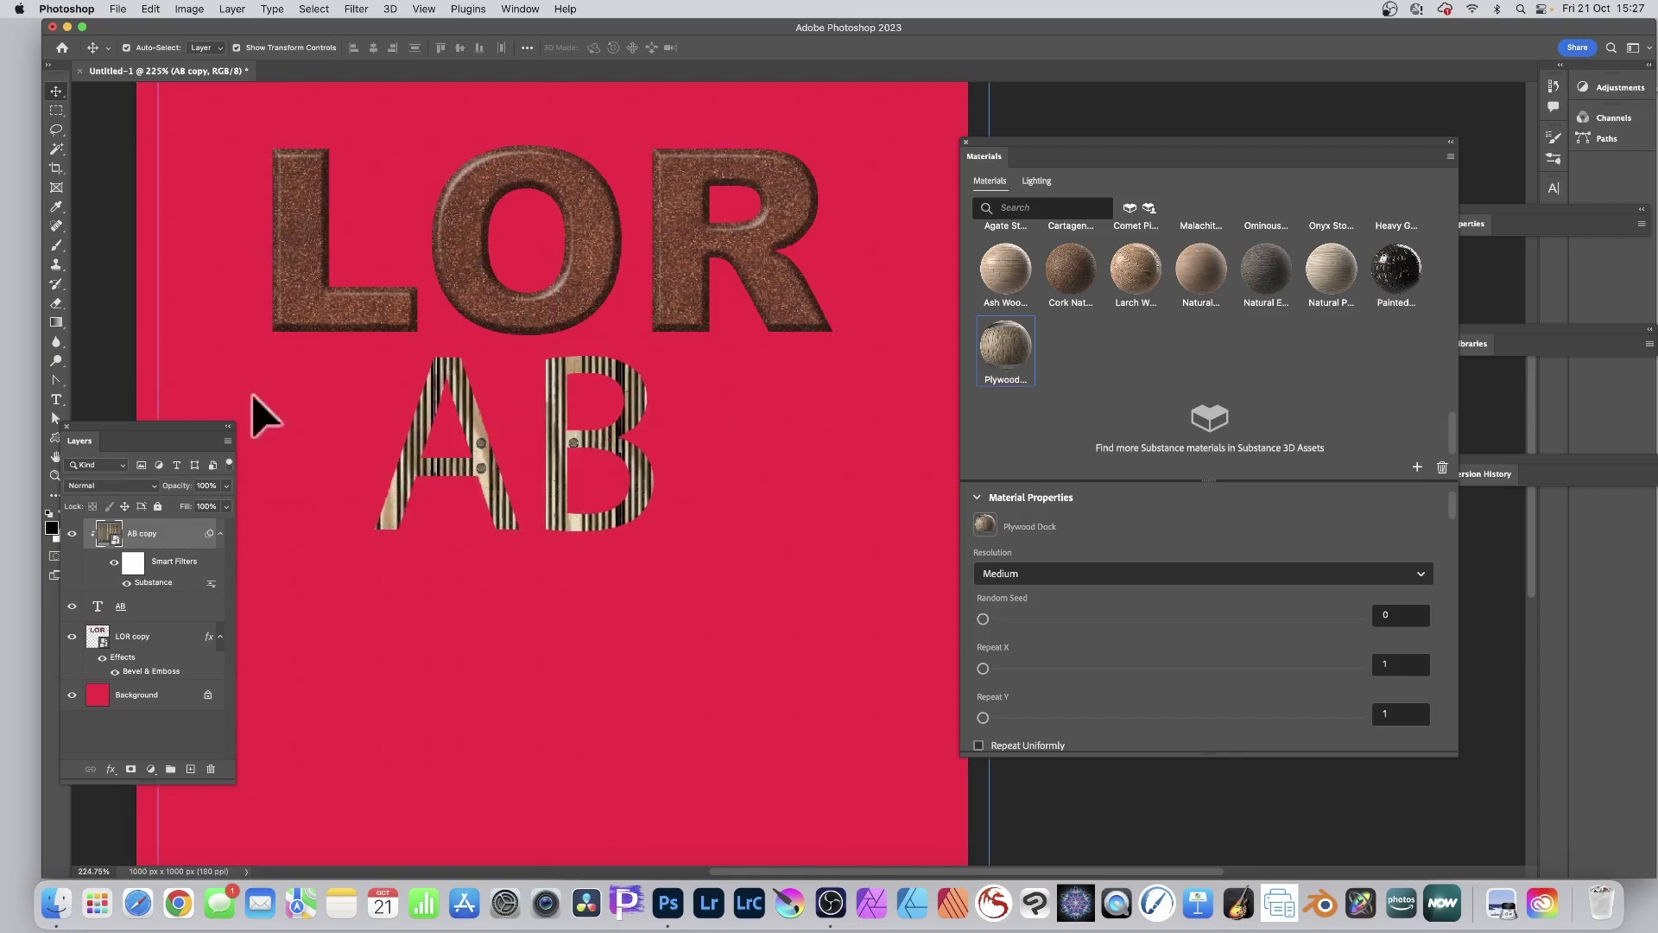
{"action": "left_click_drag", "start_coordinate": [611, 472], "coordinate": [480, 451]}
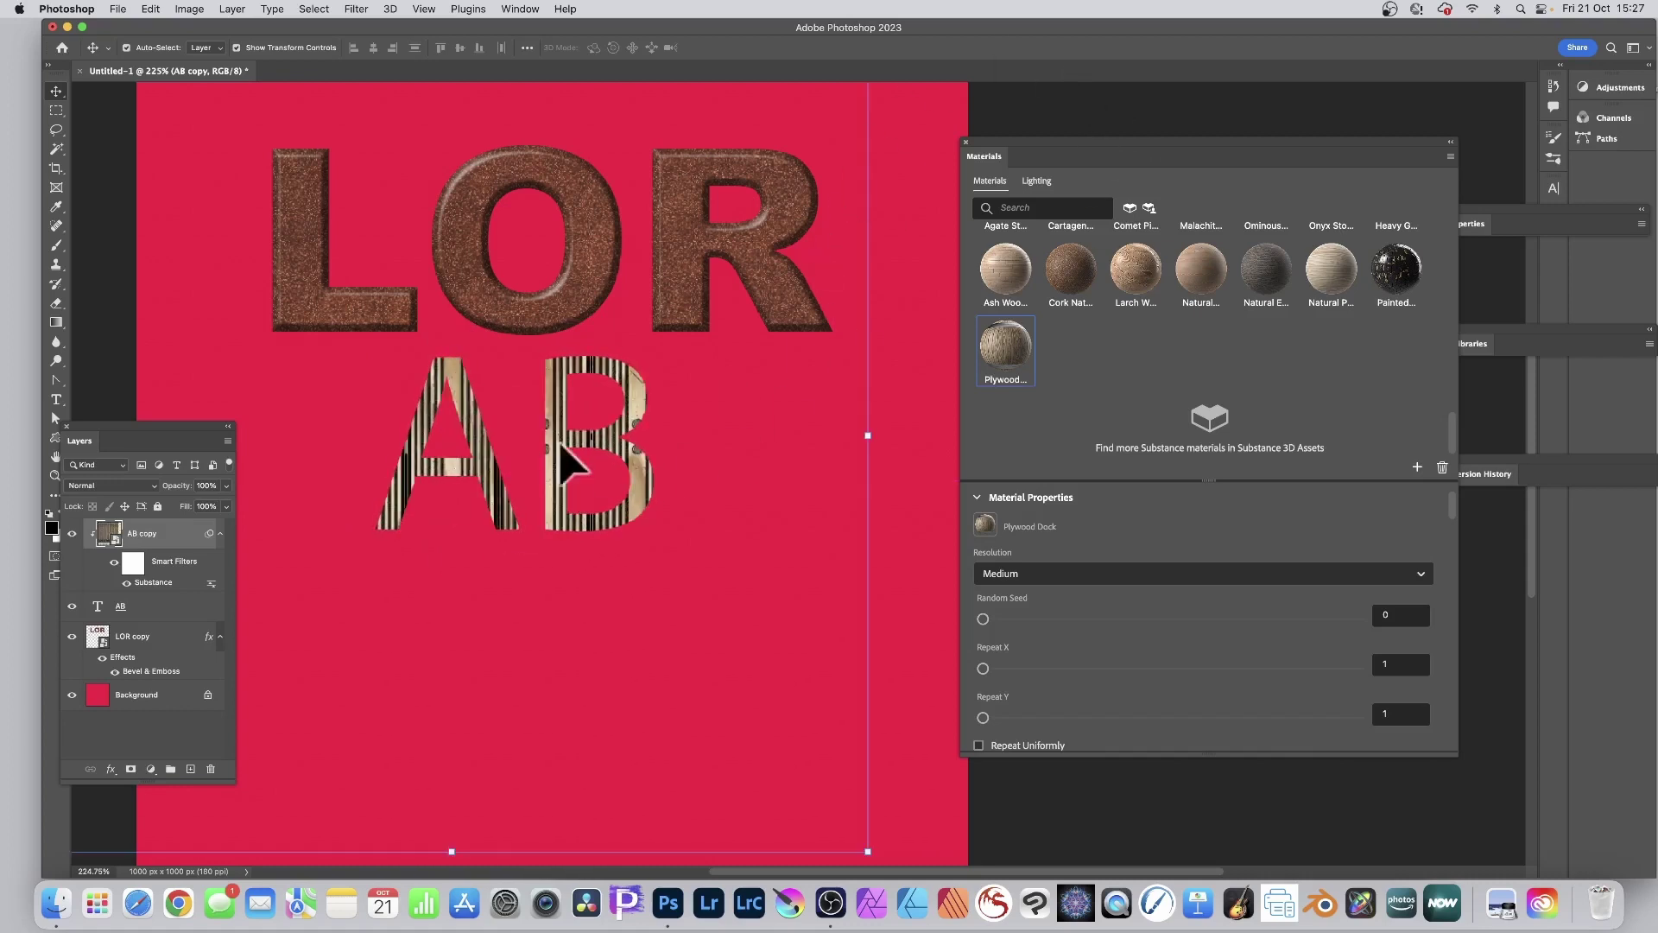
{"action": "left_click_drag", "start_coordinate": [592, 469], "coordinate": [581, 562]}
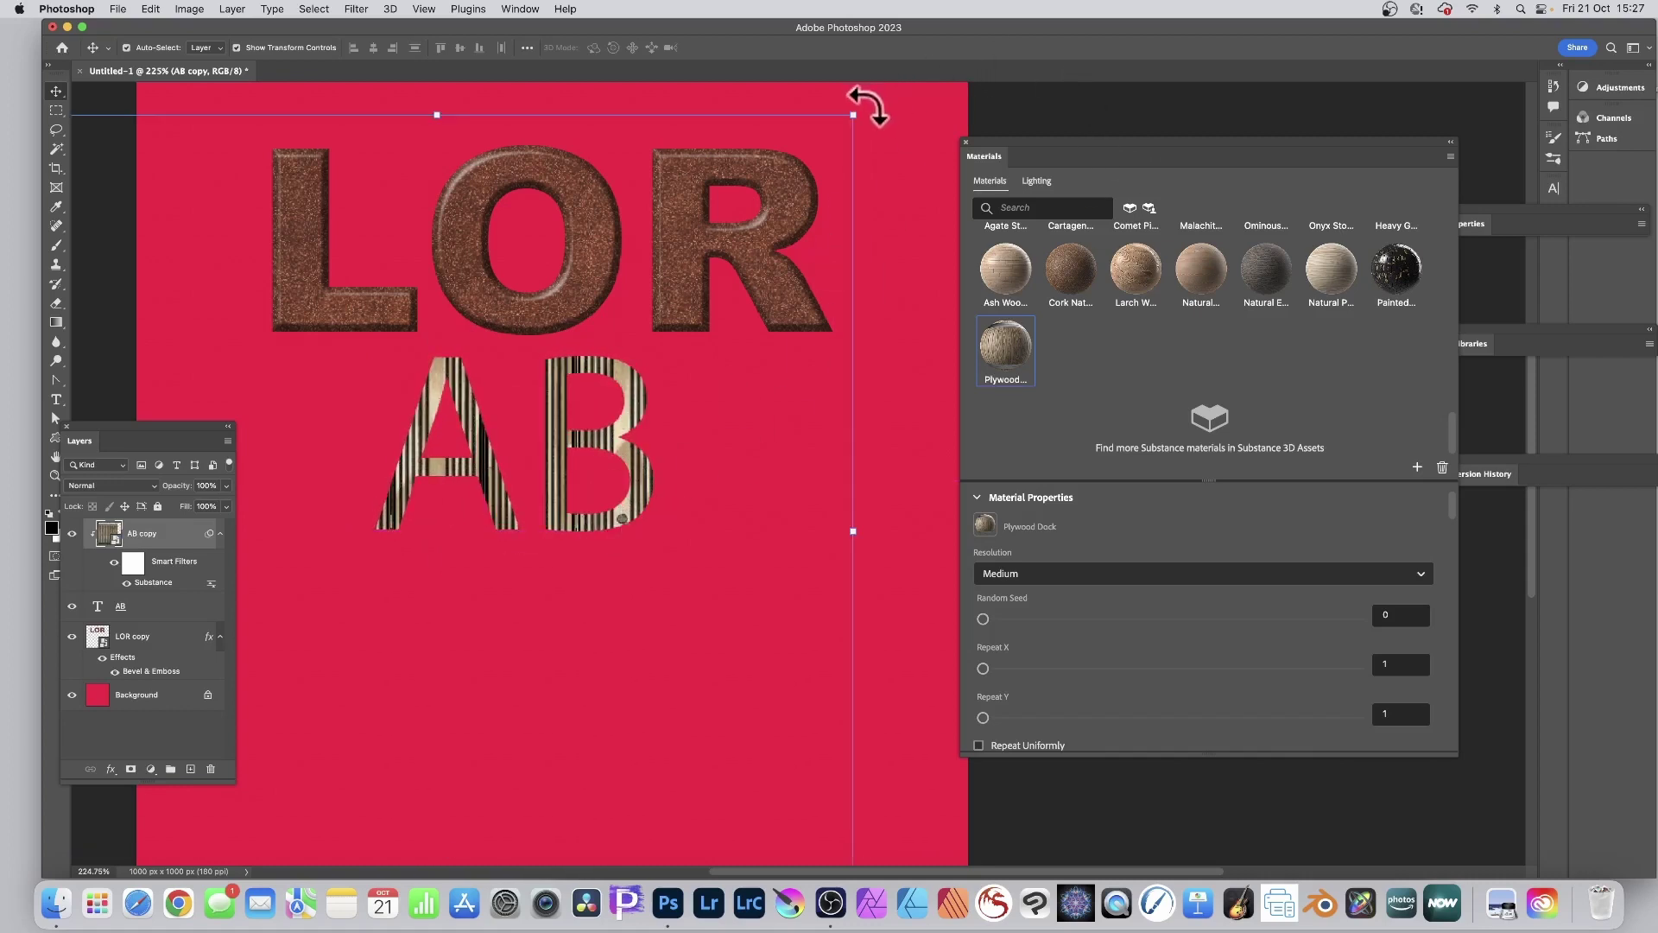
Rotate the AB copy wood layer slightly and apply the transformation.
{"action": "left_click", "coordinate": [868, 105]}
{"action": "left_click", "coordinate": [822, 341]}
{"action": "left_click_drag", "start_coordinate": [555, 399], "coordinate": [481, 547]}
{"action": "key", "text": "Return"}
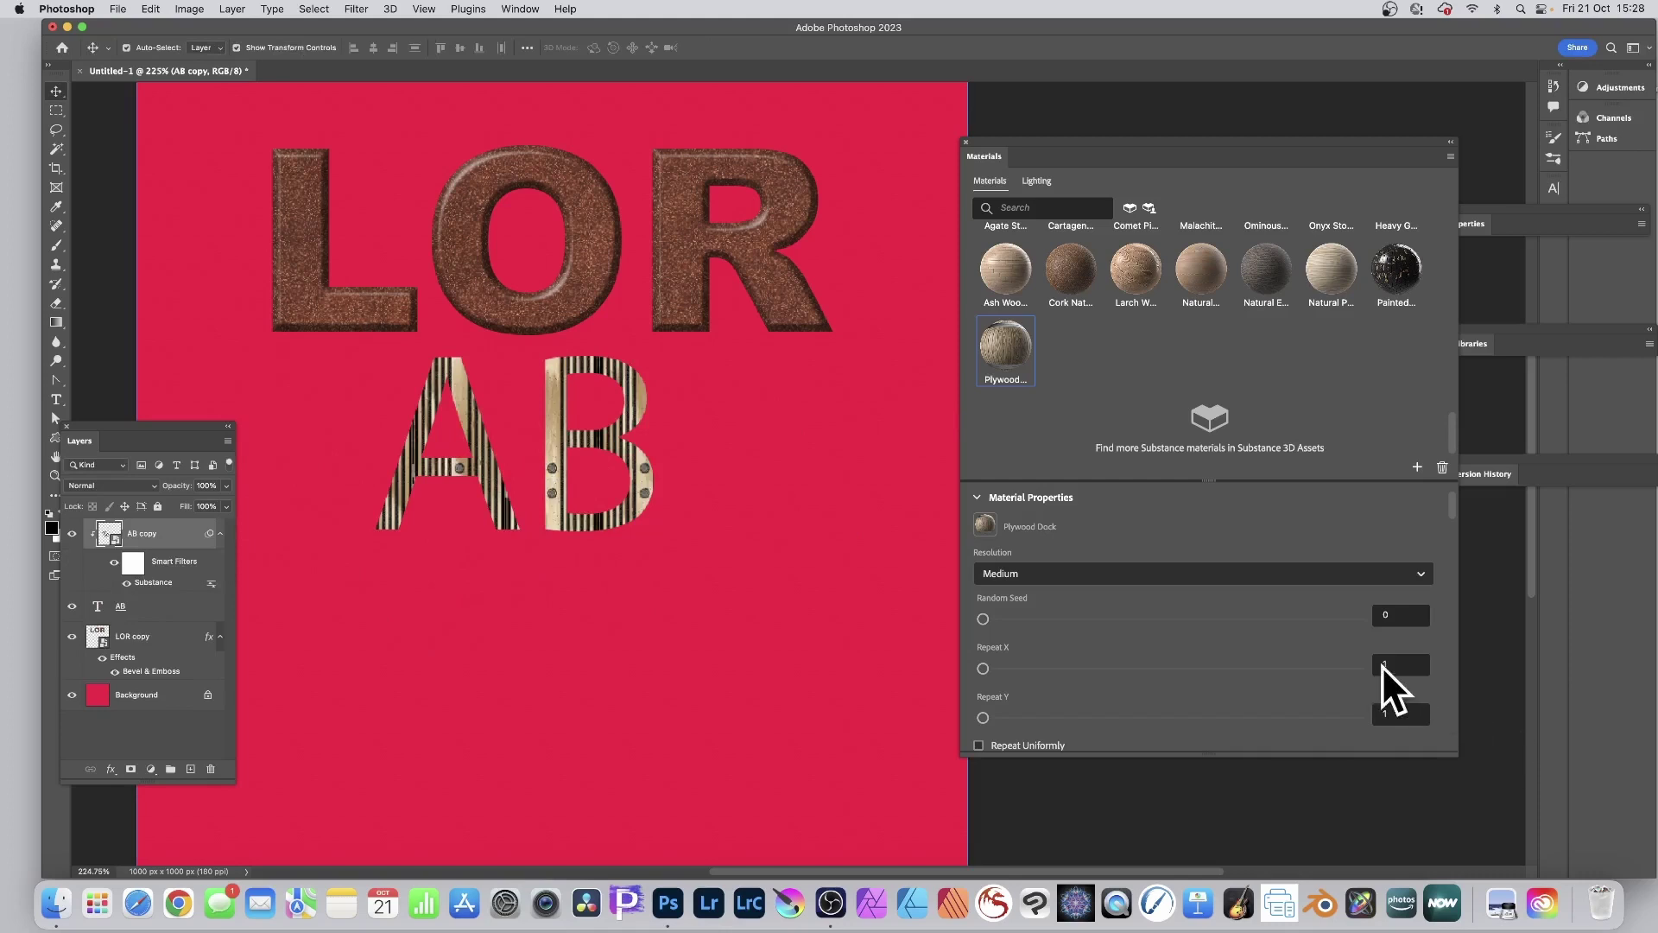
Select the AB text layer together with the AB copy layer in the Layers panel.
{"action": "scroll", "coordinate": [1381, 674], "scroll_direction": "down", "scroll_amount": 5}
{"action": "scroll", "coordinate": [1327, 653], "scroll_direction": "down", "scroll_amount": 5}
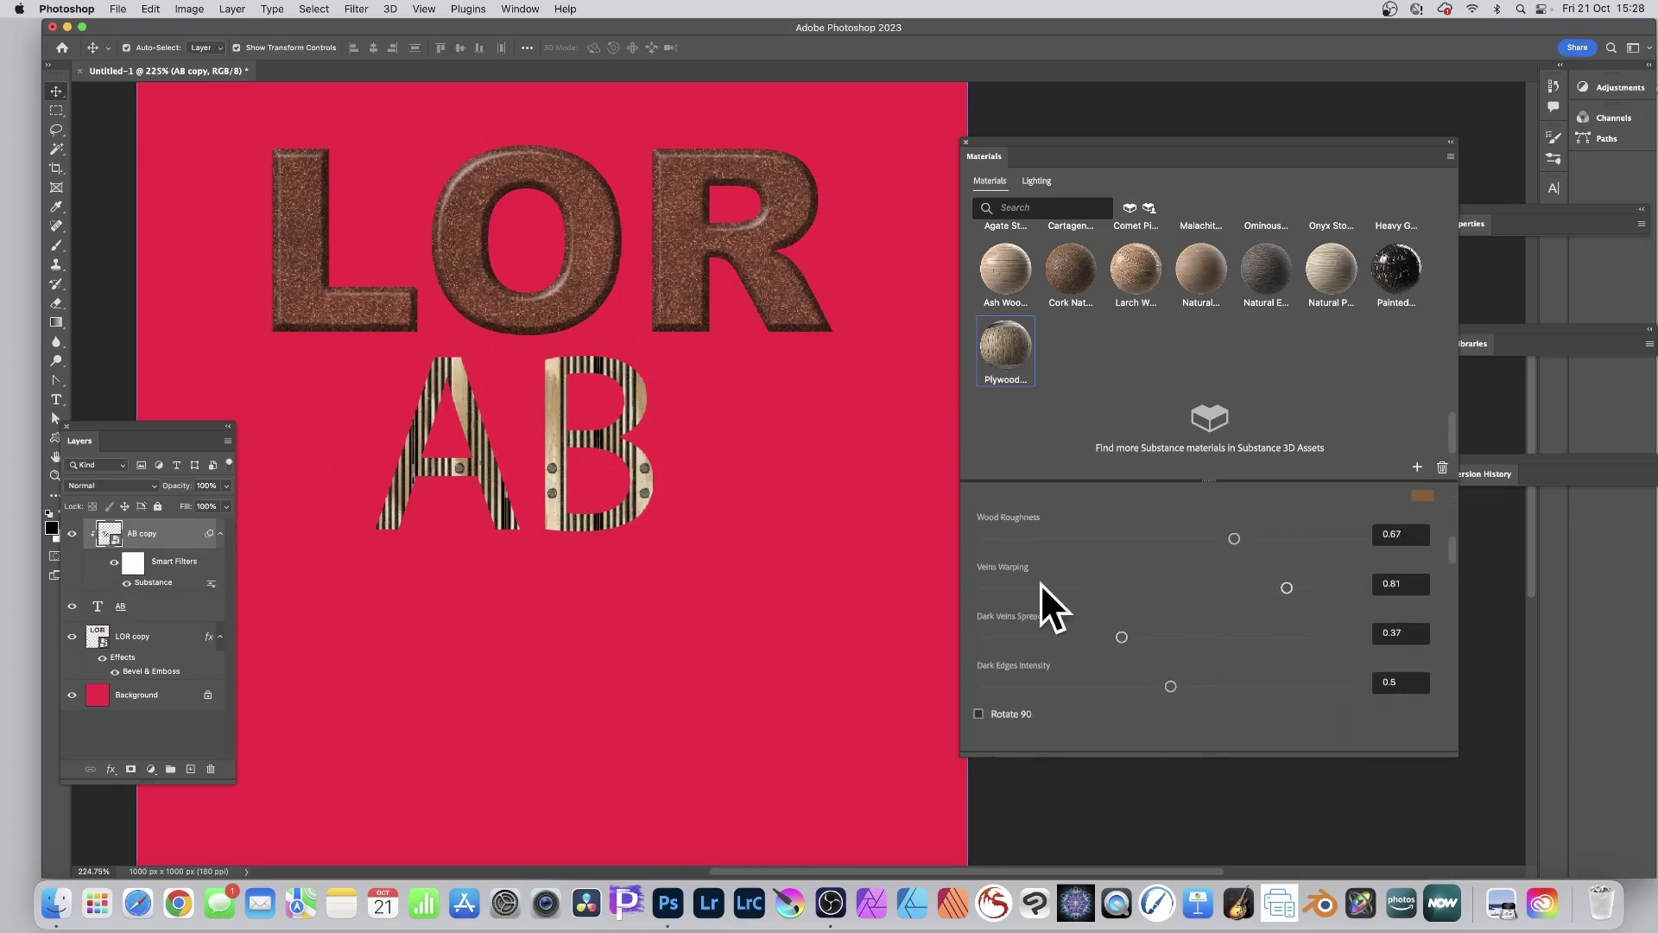
{"action": "scroll", "coordinate": [1149, 582], "scroll_direction": "down", "scroll_amount": 1}
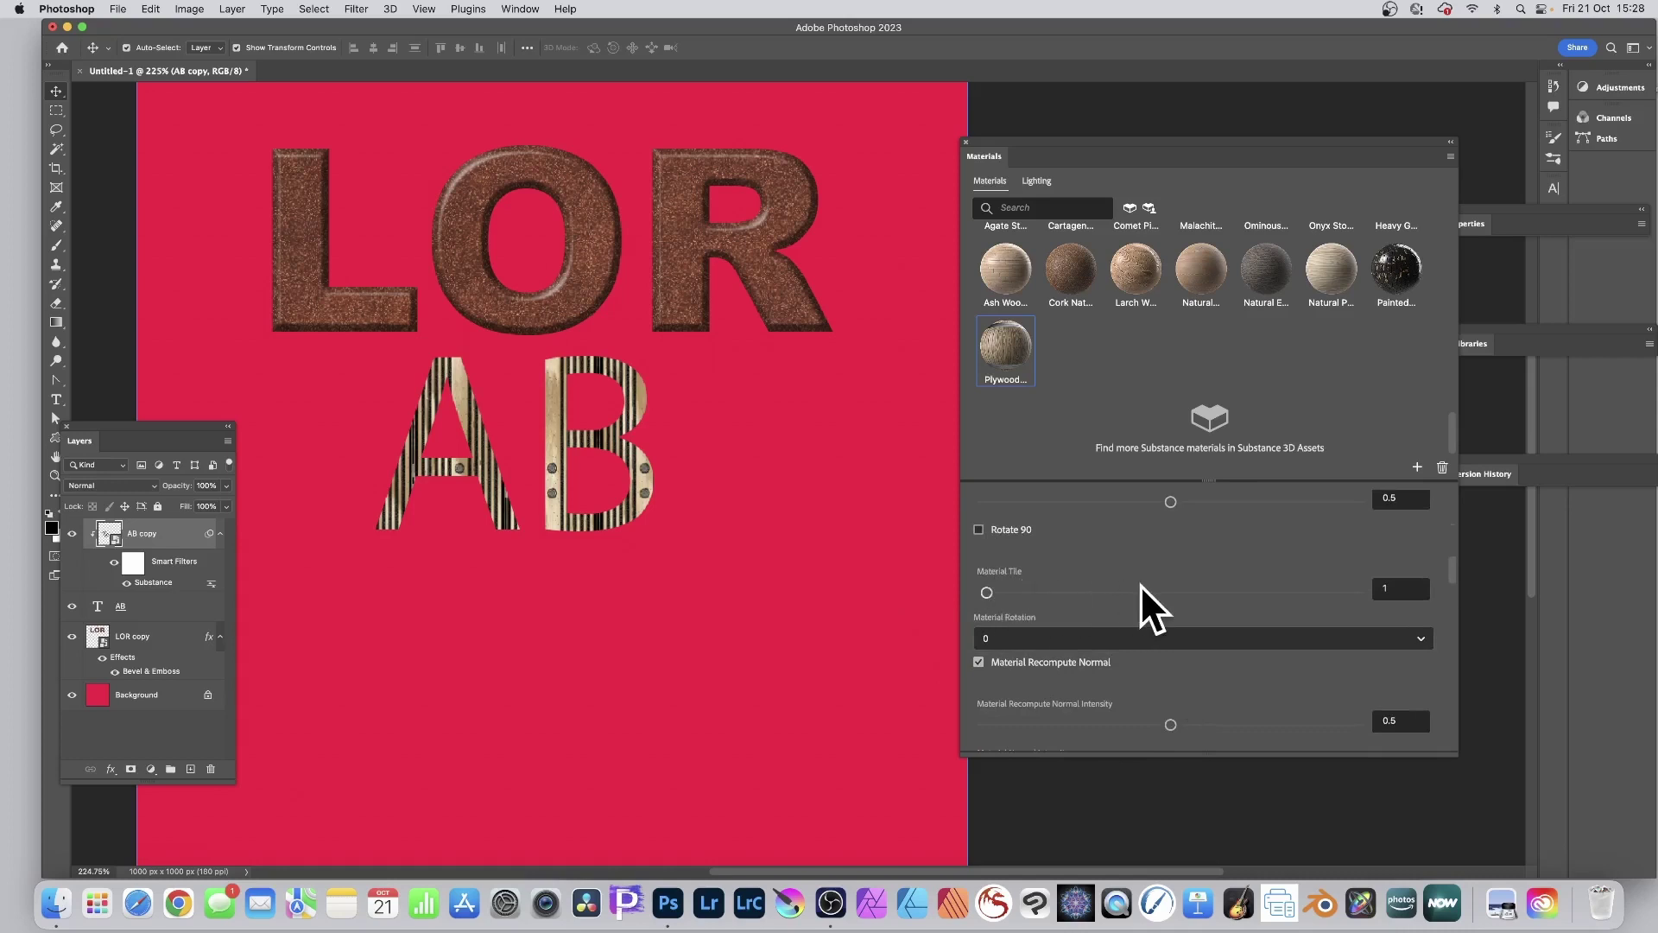
{"action": "key", "text": "Tab"}
{"action": "key", "text": "Tab"}
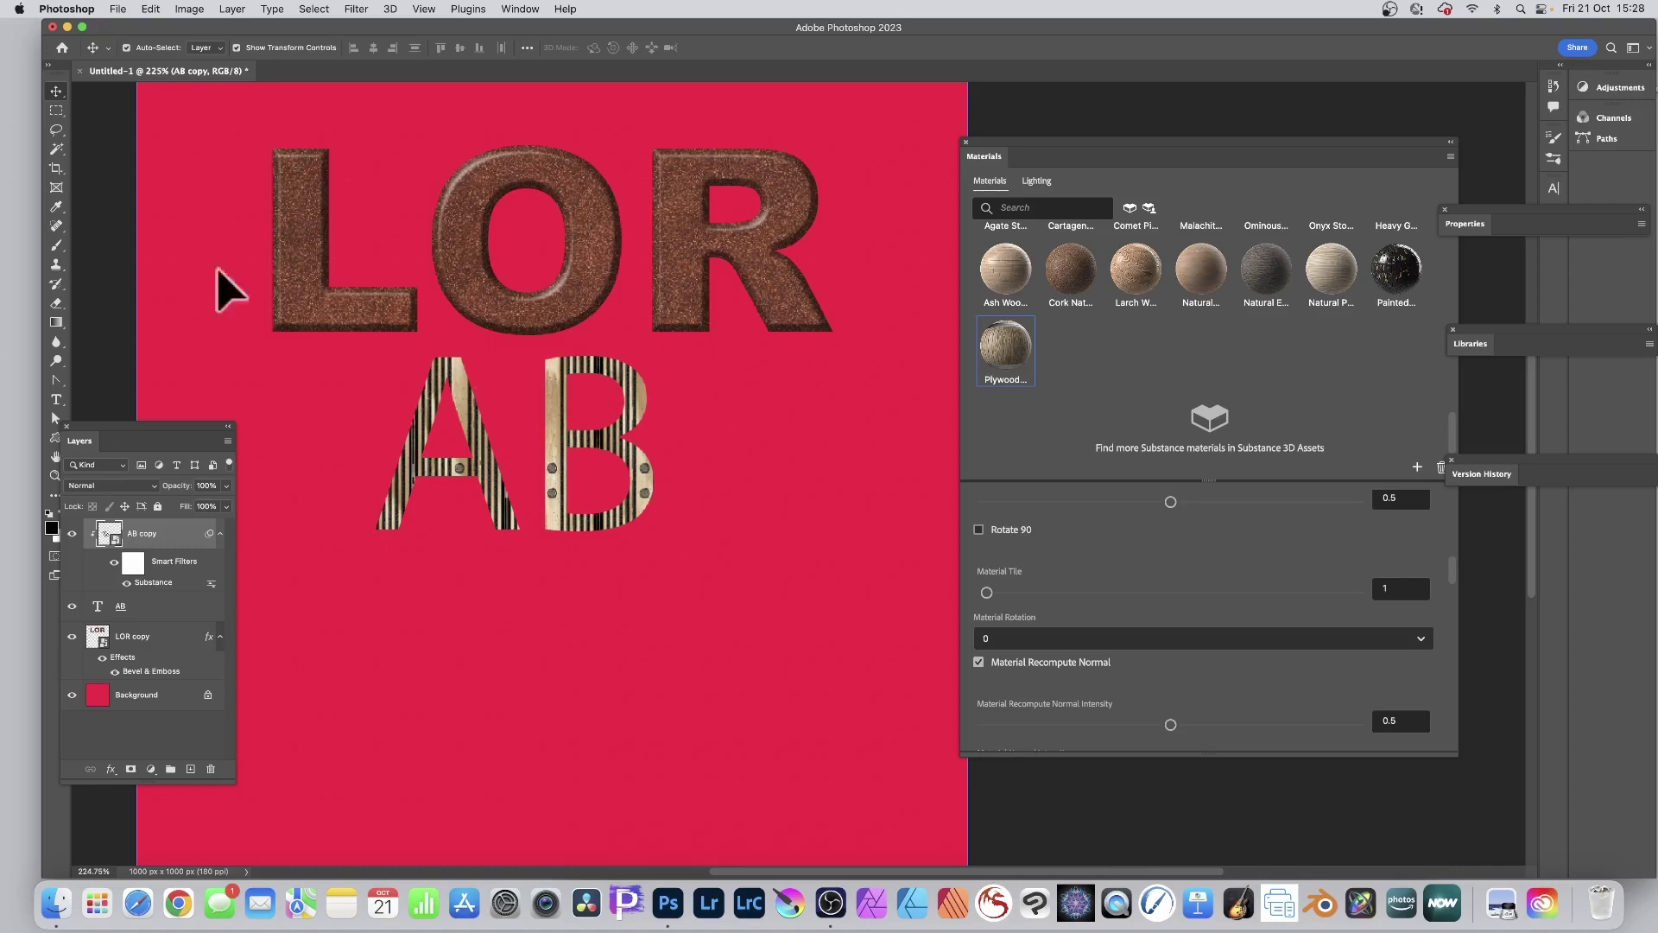
{"action": "left_click", "coordinate": [167, 607], "text": "shift"}
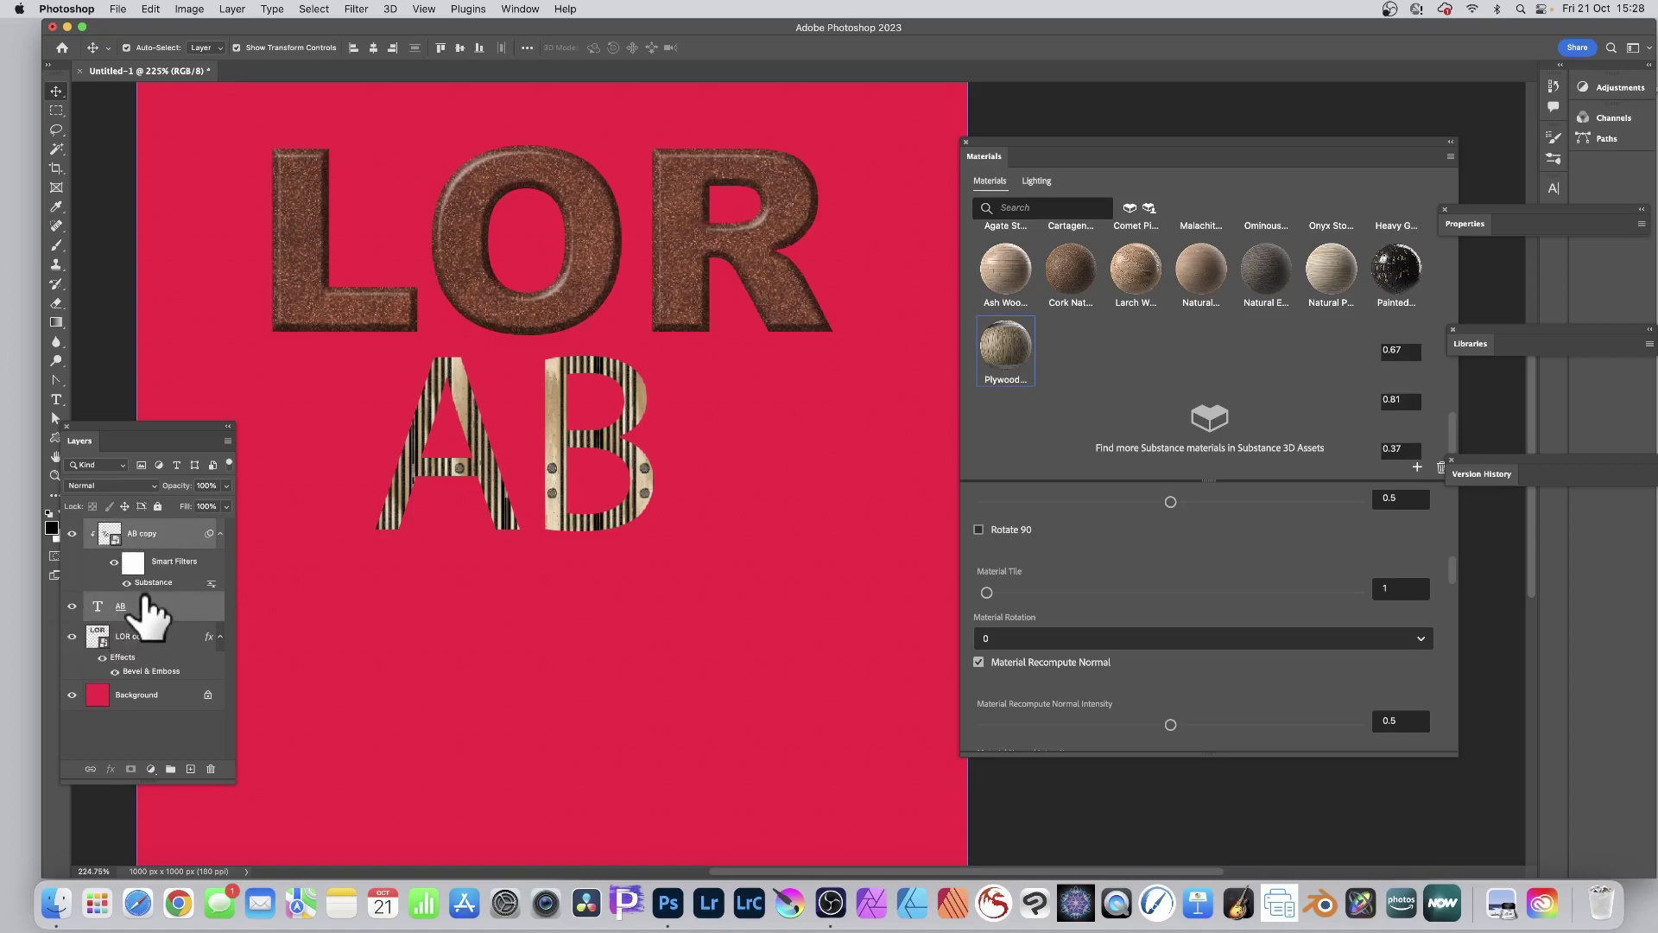
Convert both AB layers into one smart object and move it below the LO letters.
{"action": "left_click", "coordinate": [232, 7]}
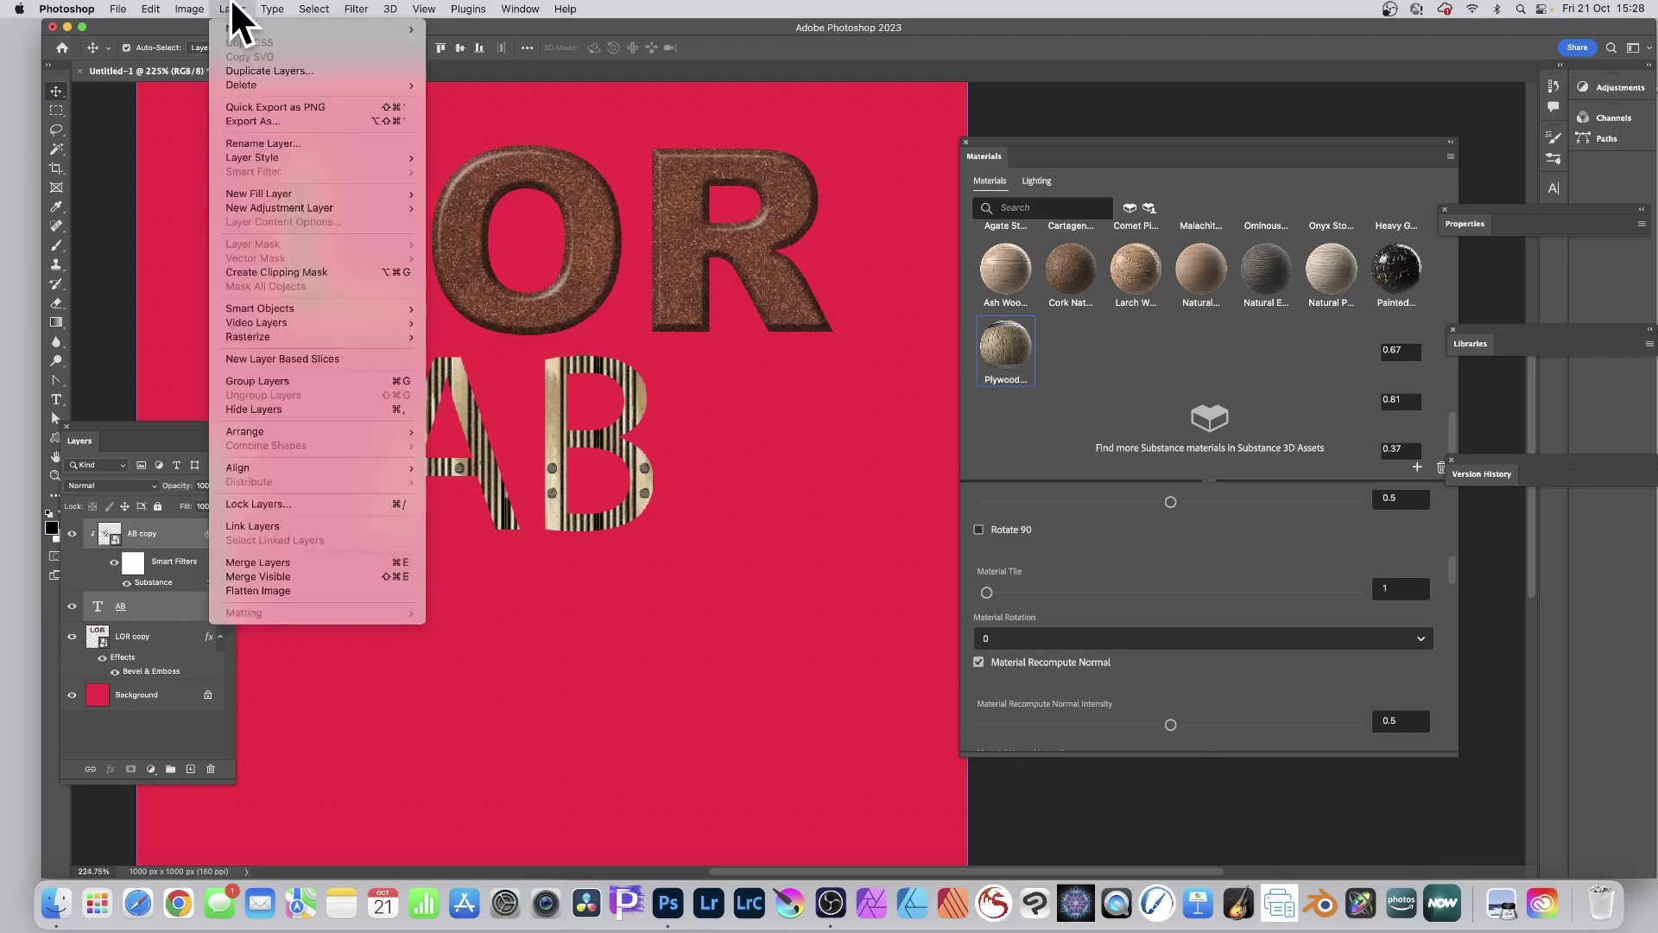
{"action": "mouse_move", "coordinate": [254, 307]}
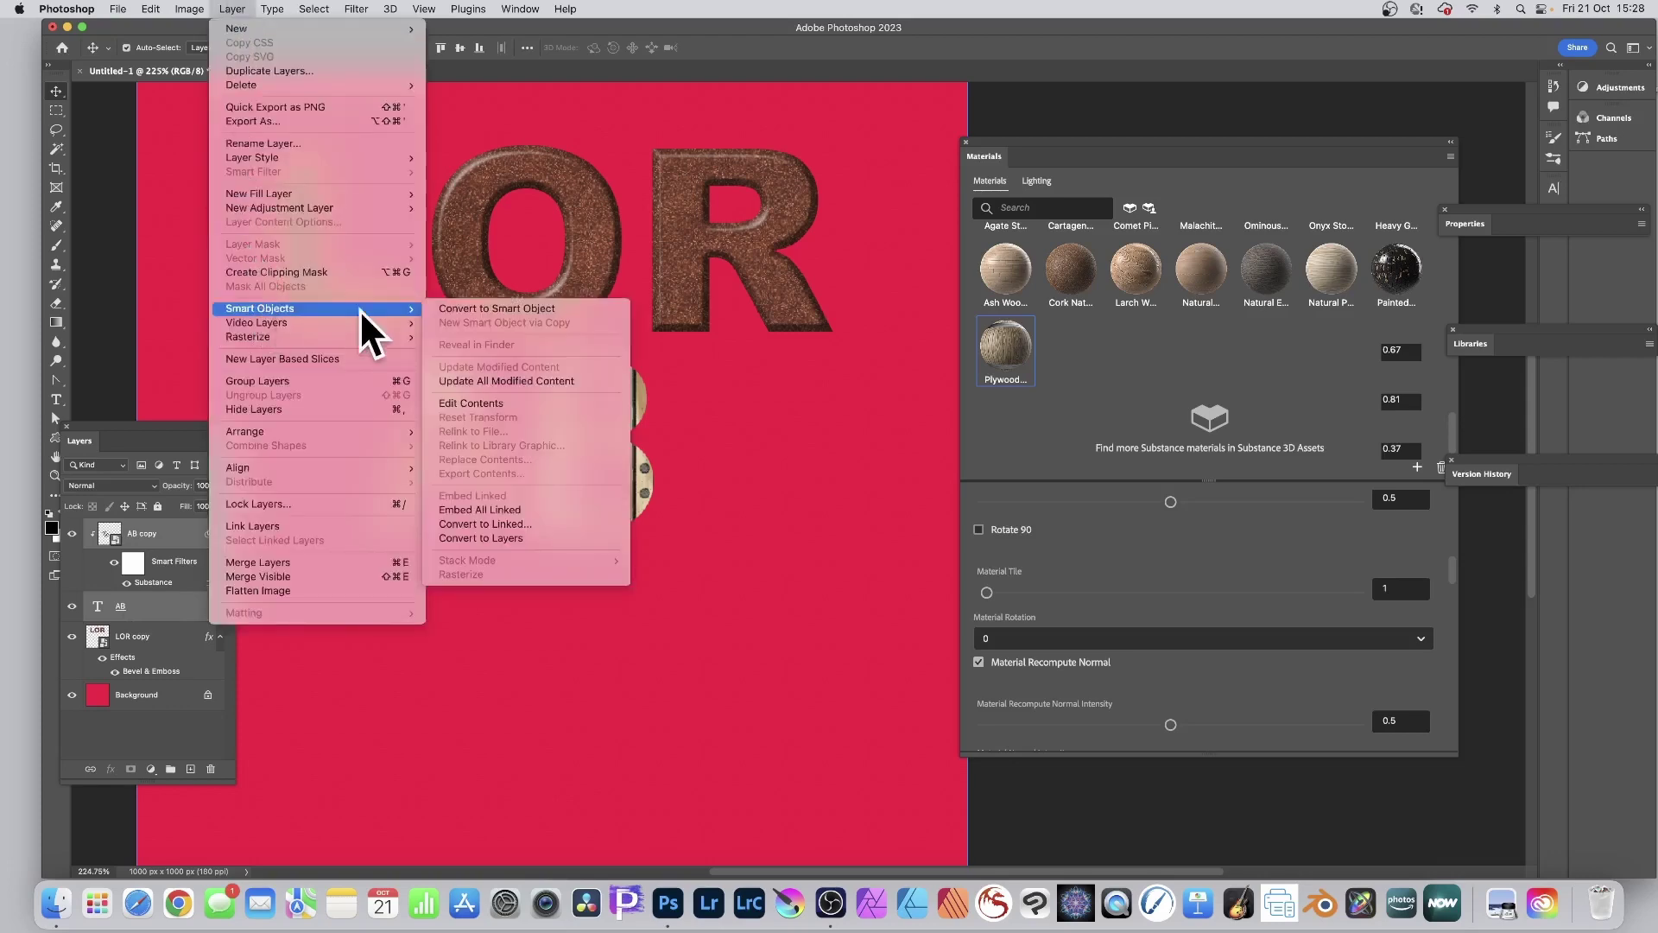
{"action": "left_click", "coordinate": [508, 308]}
{"action": "left_click_drag", "start_coordinate": [555, 390], "coordinate": [788, 299]}
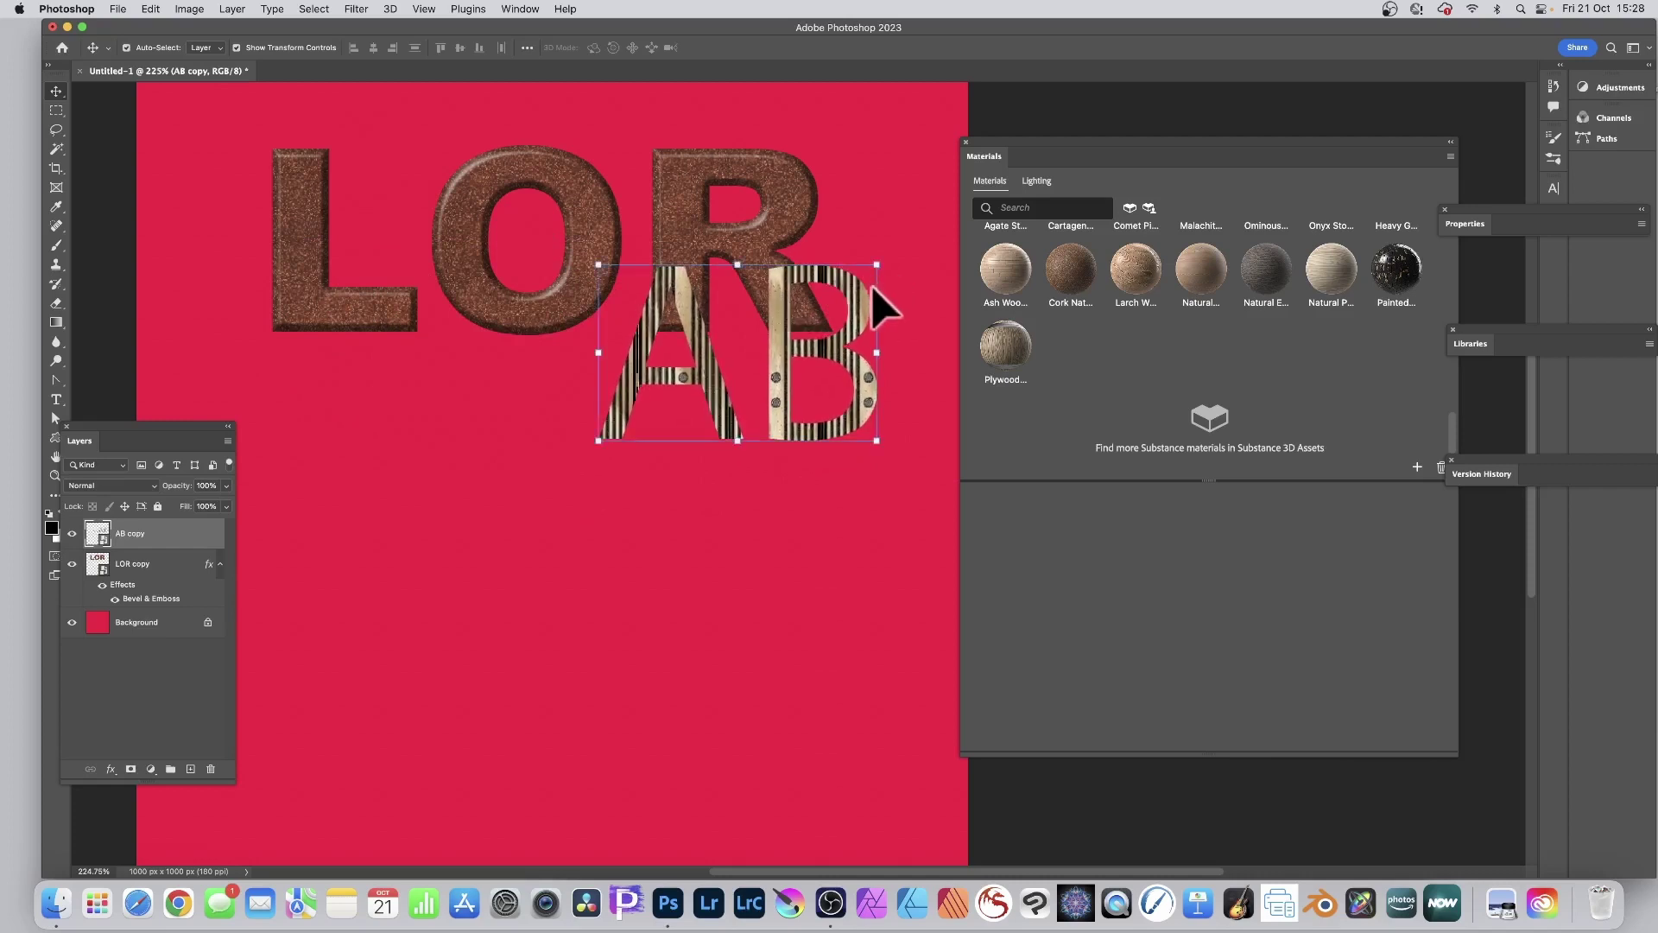
{"action": "left_click_drag", "start_coordinate": [859, 380], "coordinate": [540, 470]}
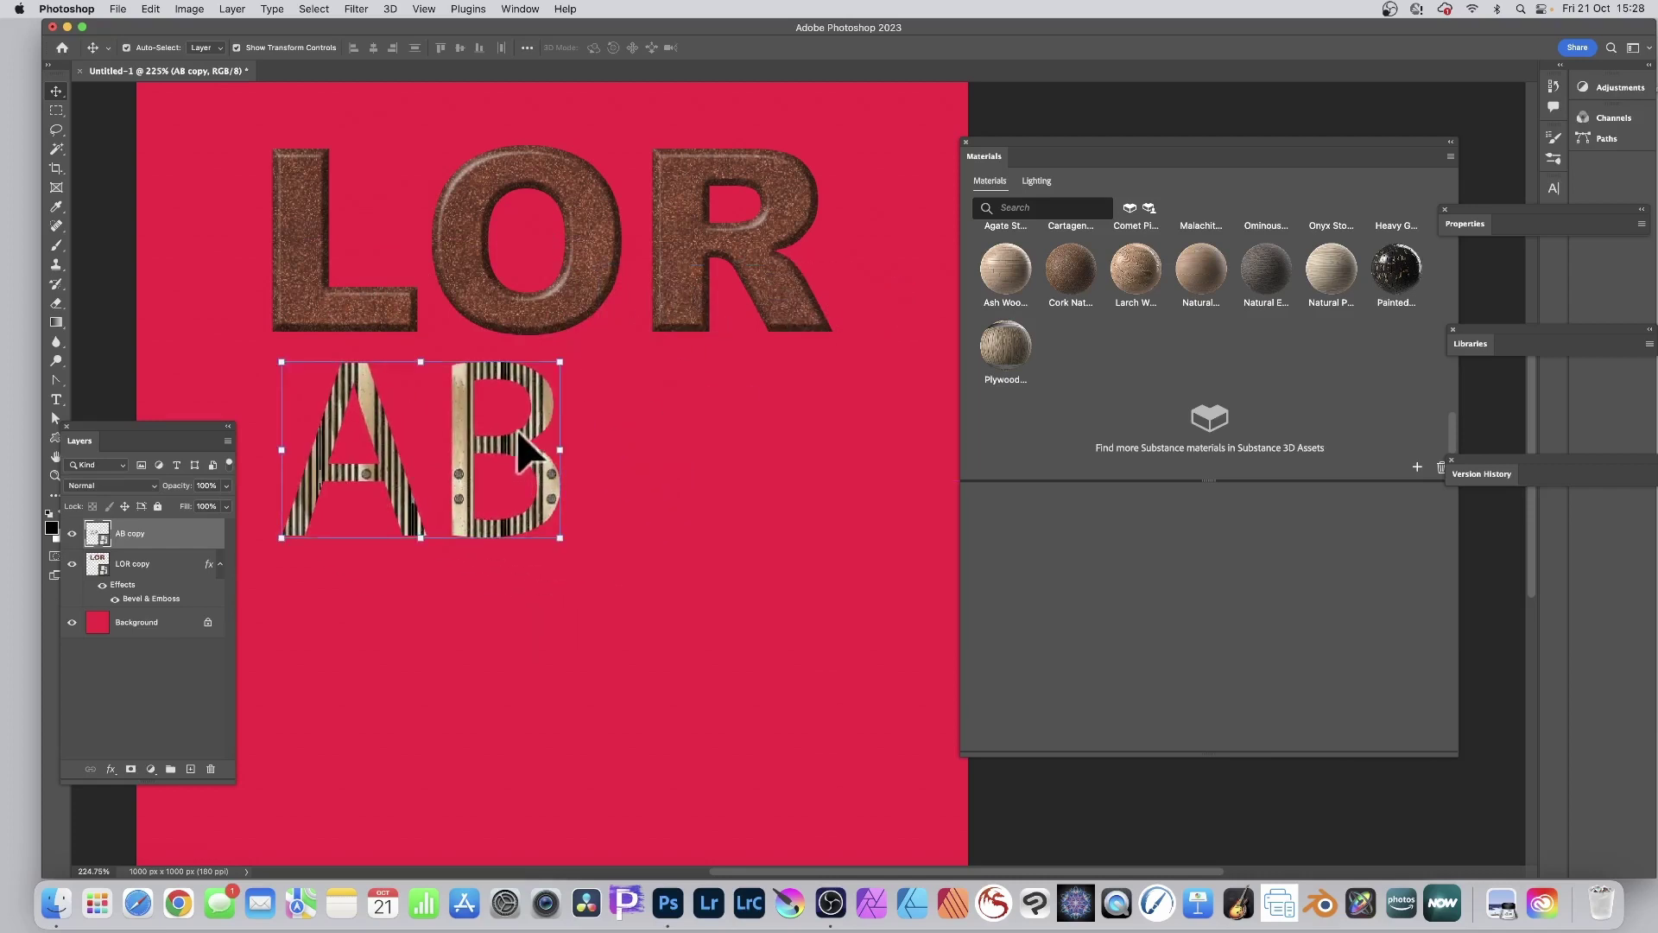
Edit the smart object's text from 'AB' to 'ABC' and save the .psb contents.
{"action": "double_click", "coordinate": [98, 536]}
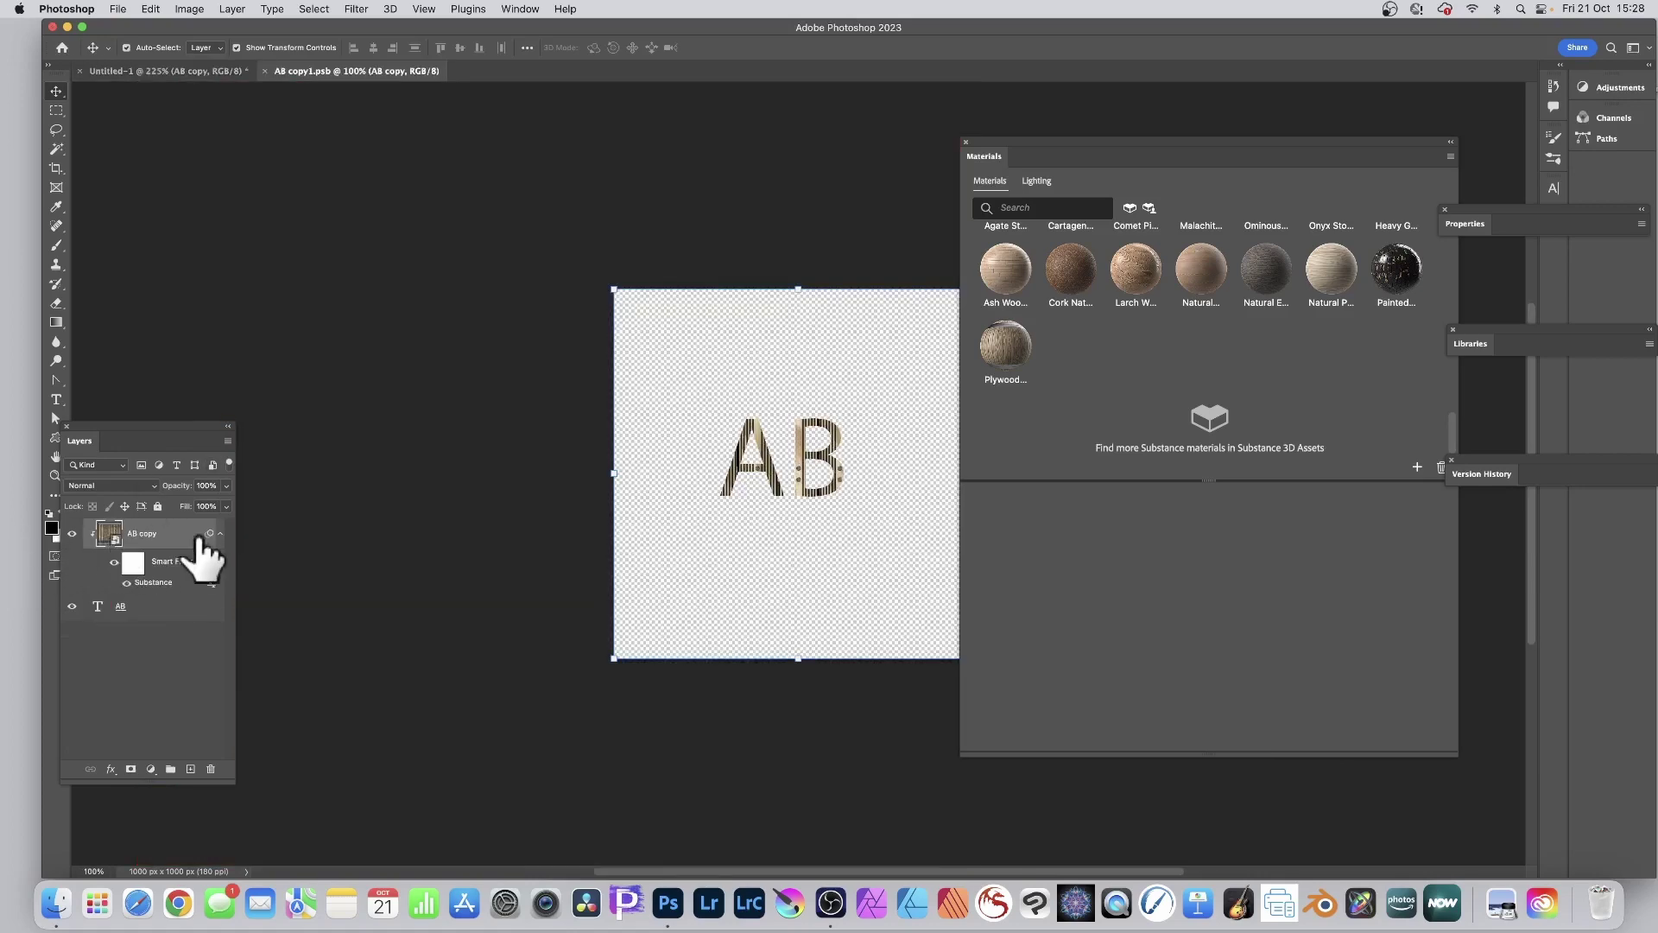
{"action": "left_click", "coordinate": [56, 399]}
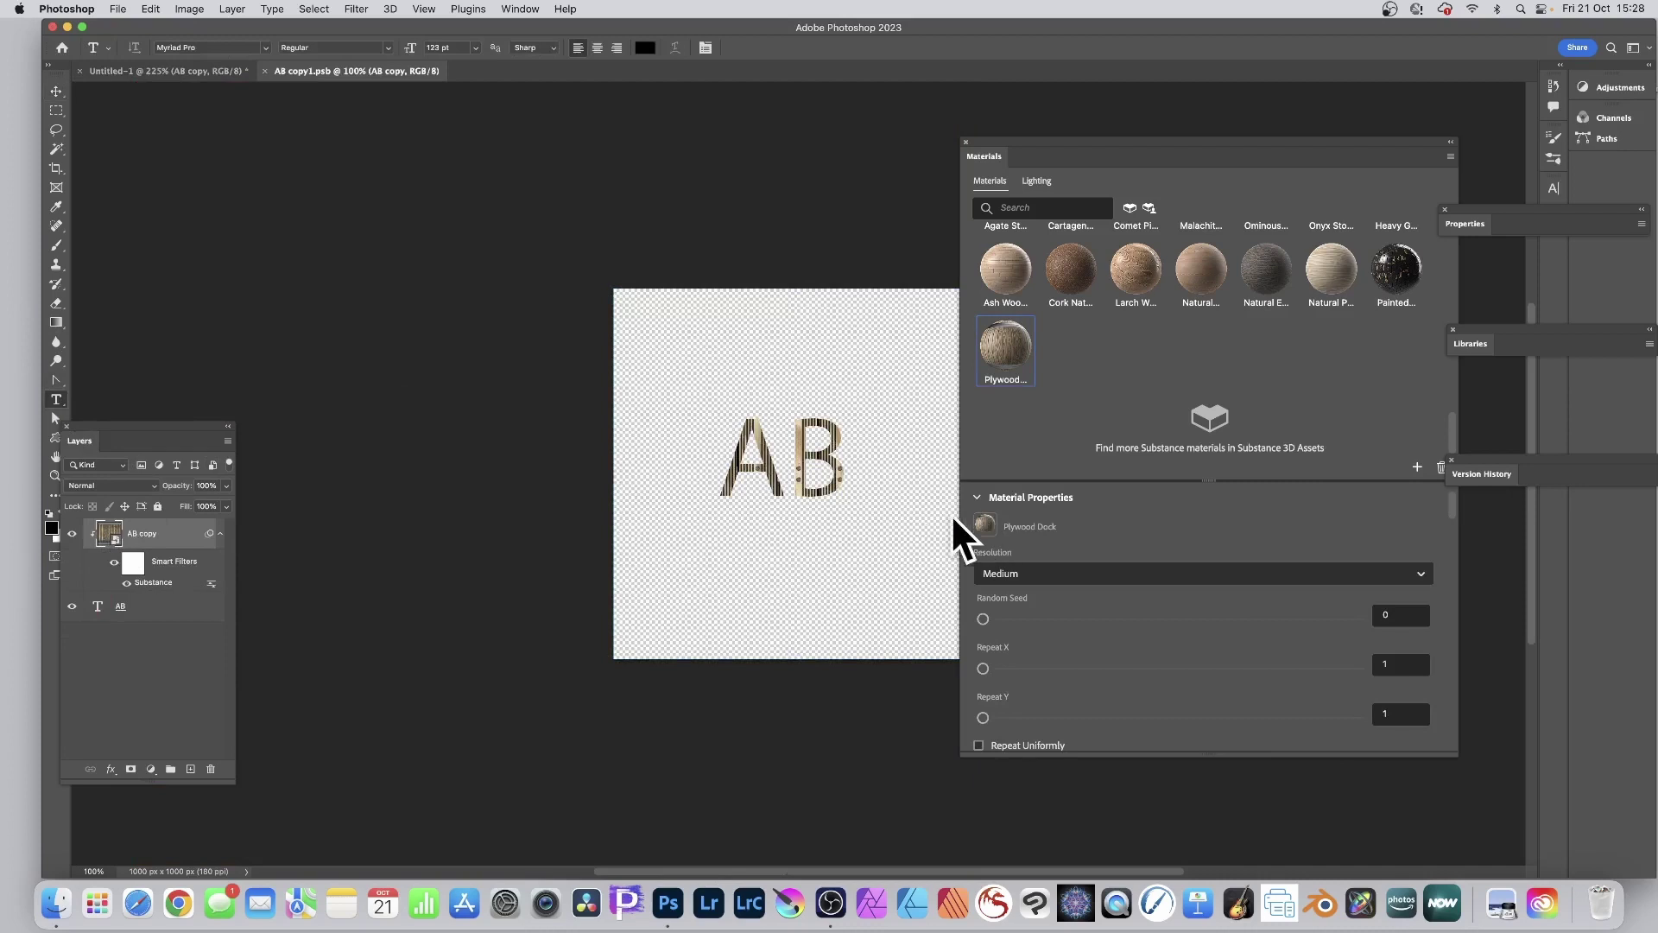
{"action": "left_click", "coordinate": [837, 467]}
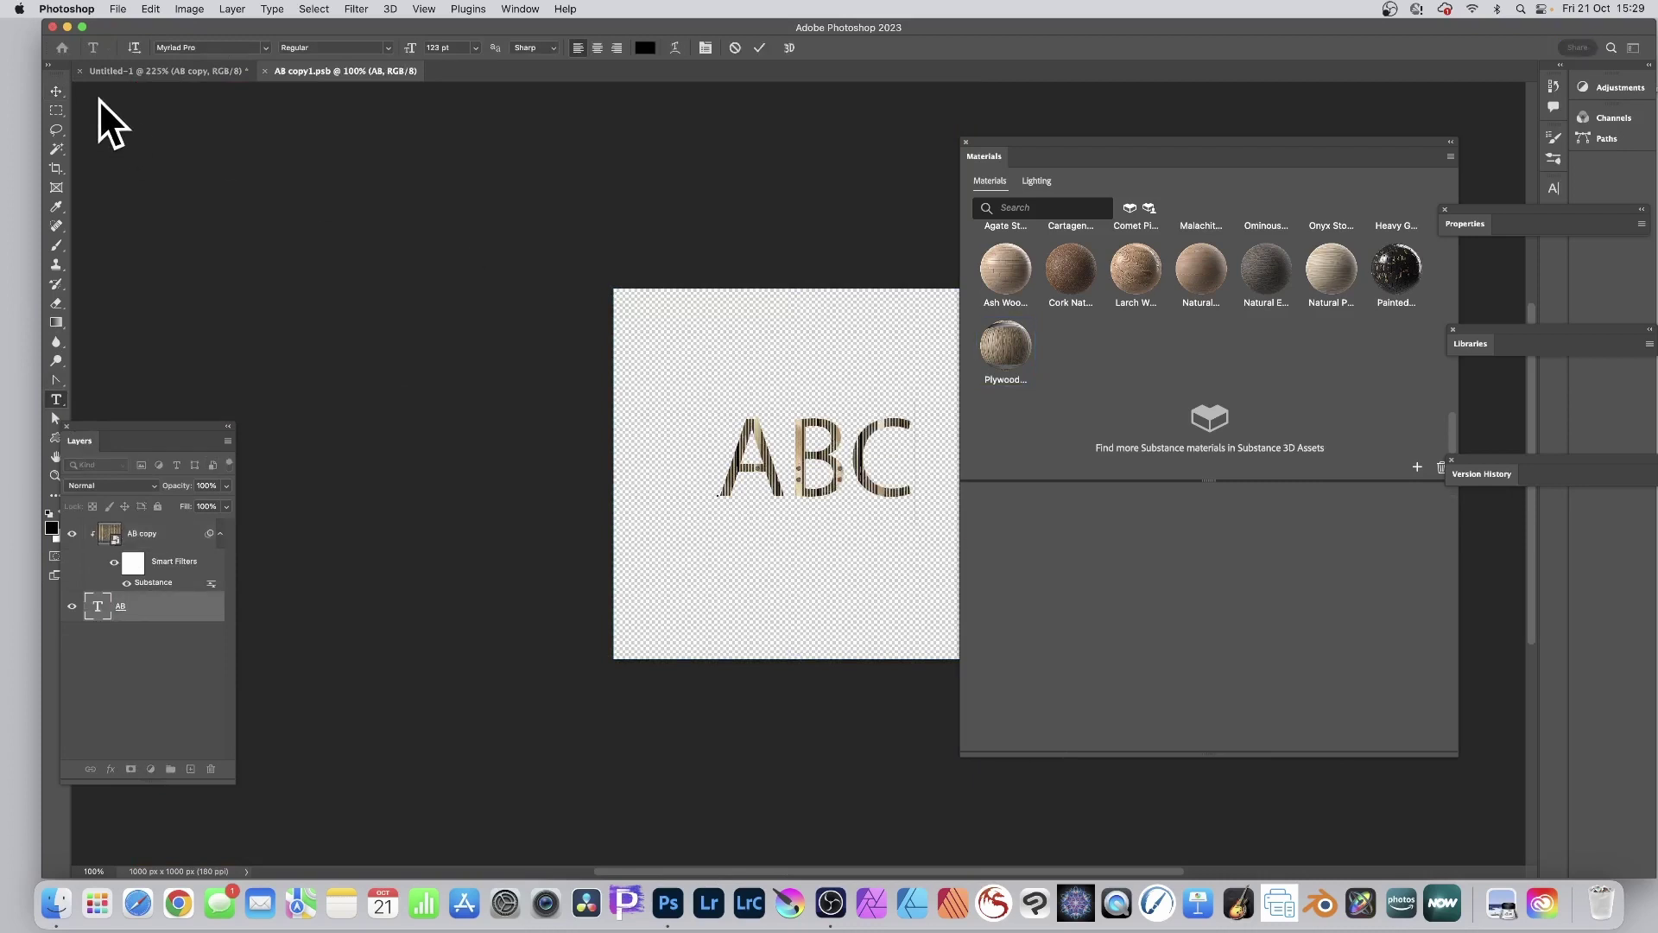
{"action": "left_click", "coordinate": [759, 47]}
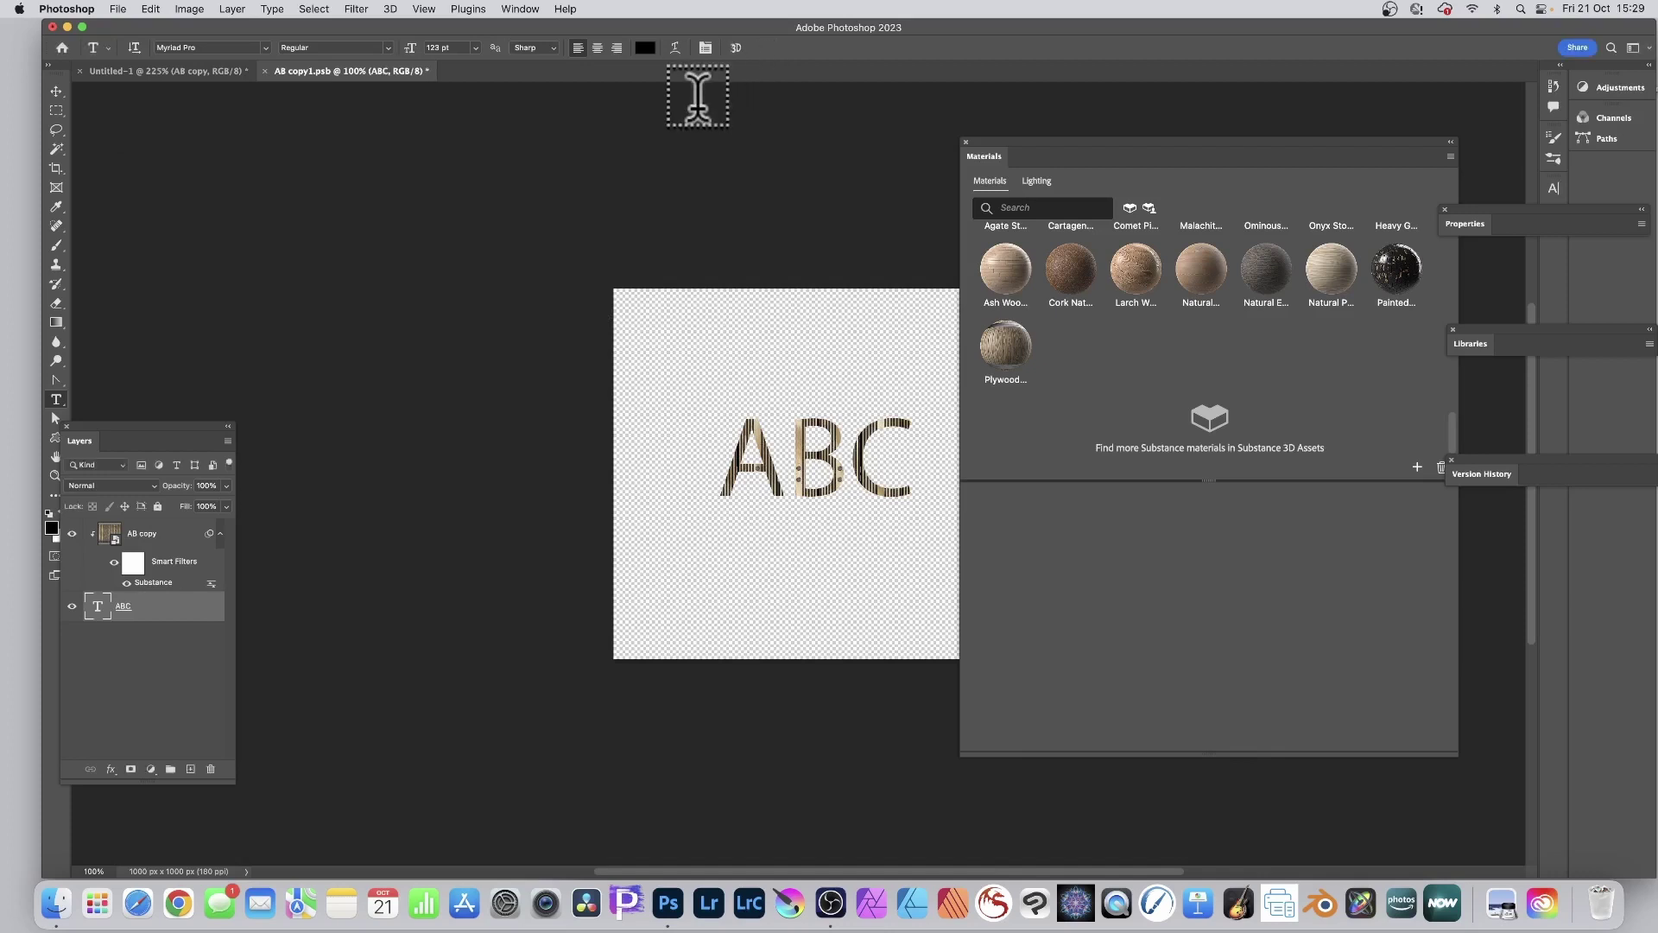
{"action": "left_click", "coordinate": [267, 70]}
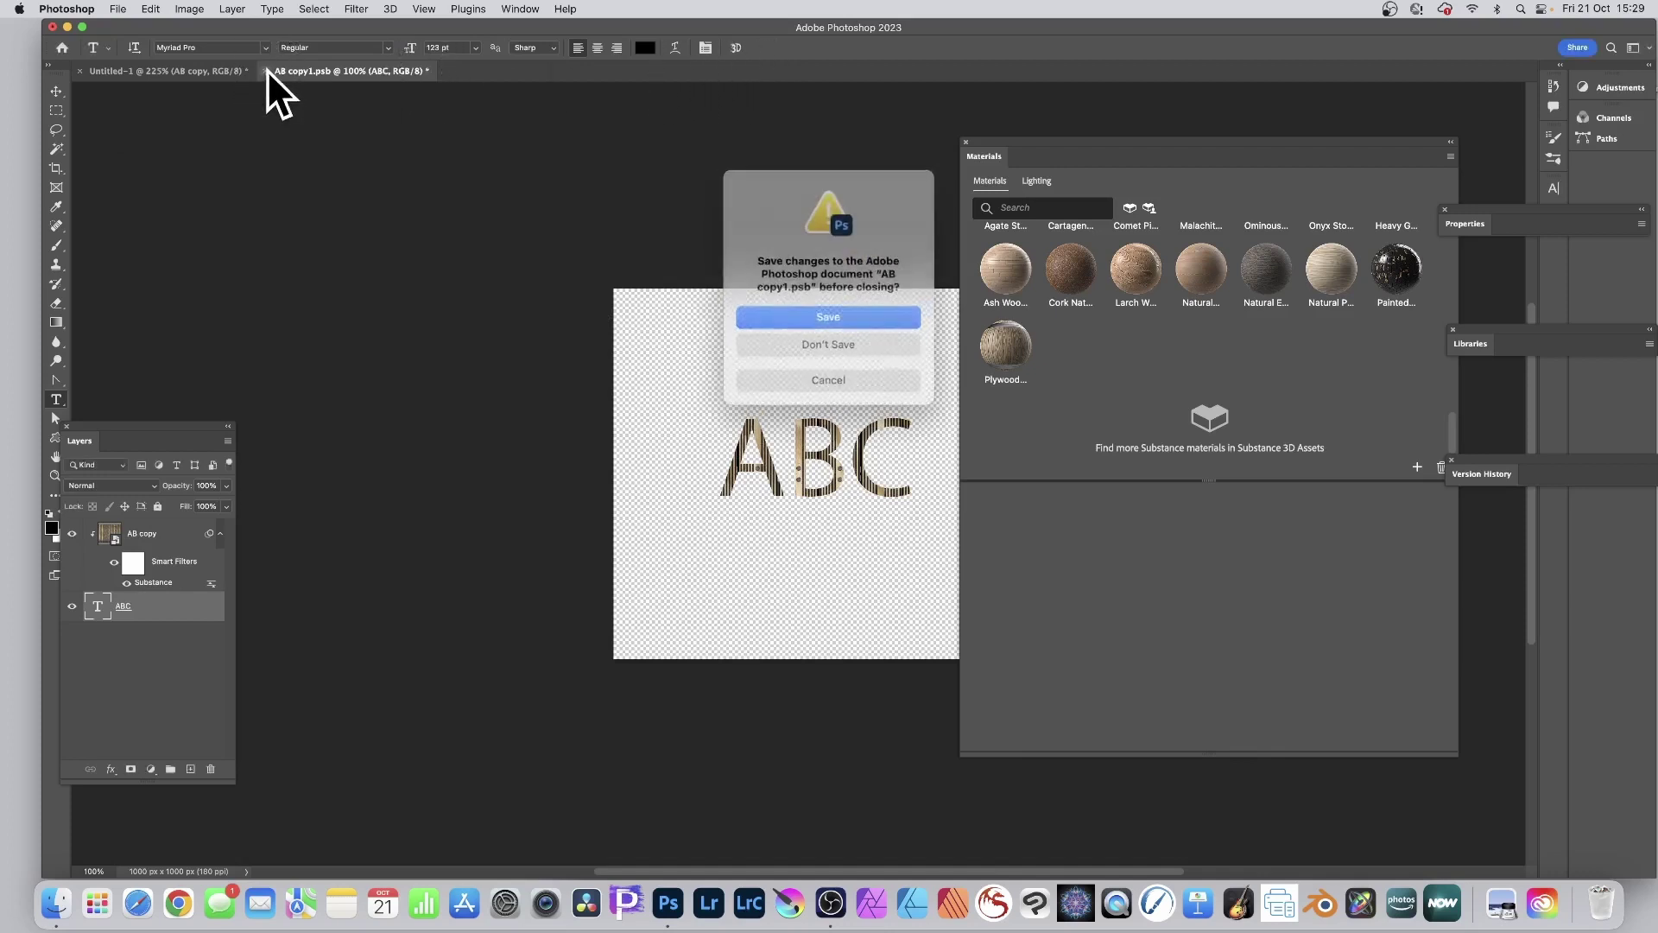
{"action": "left_click", "coordinate": [833, 314]}
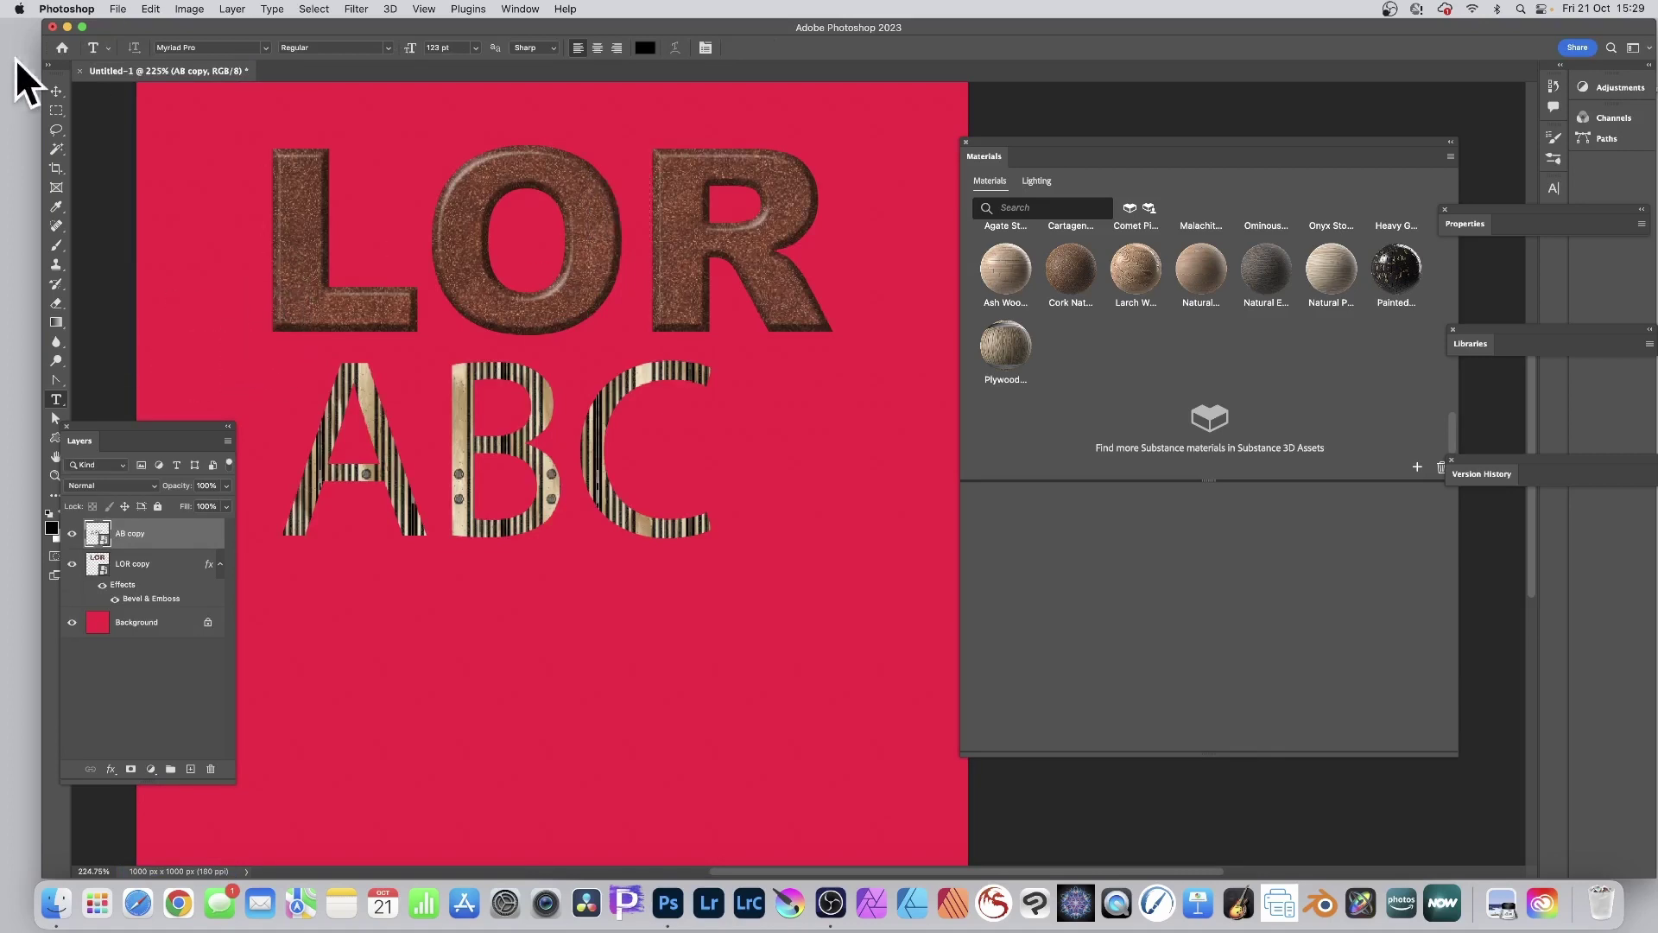
With the Move tool active, open the fx layer style menu for the ABC smart object.
{"action": "left_click", "coordinate": [56, 91]}
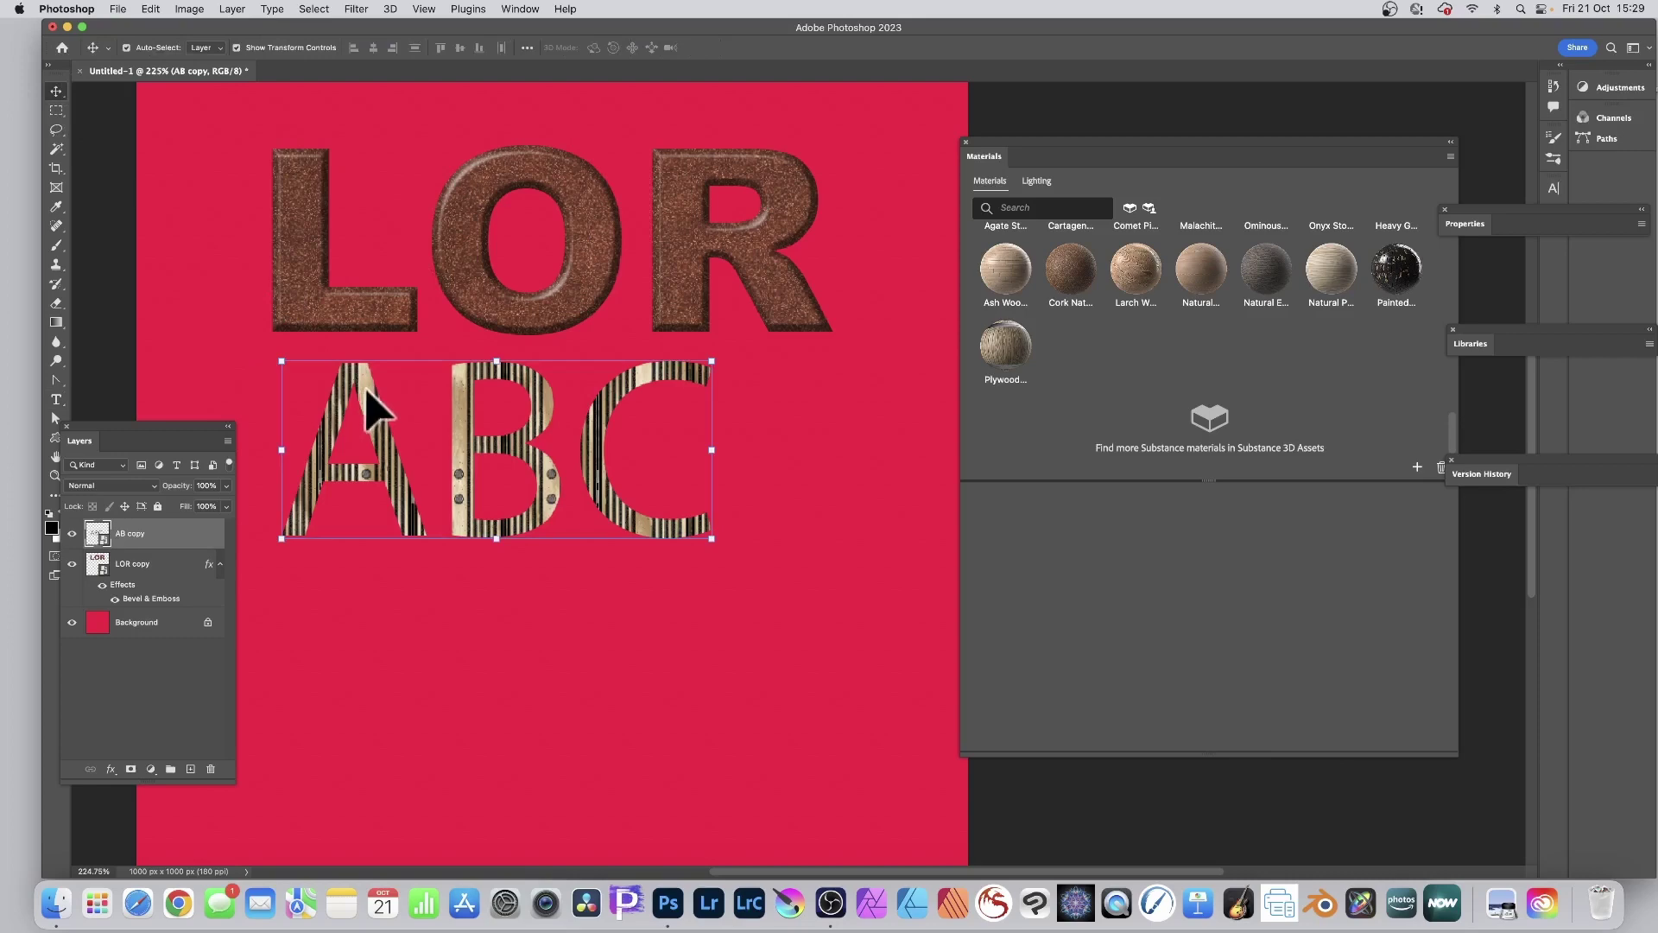
{"action": "left_click", "coordinate": [232, 9]}
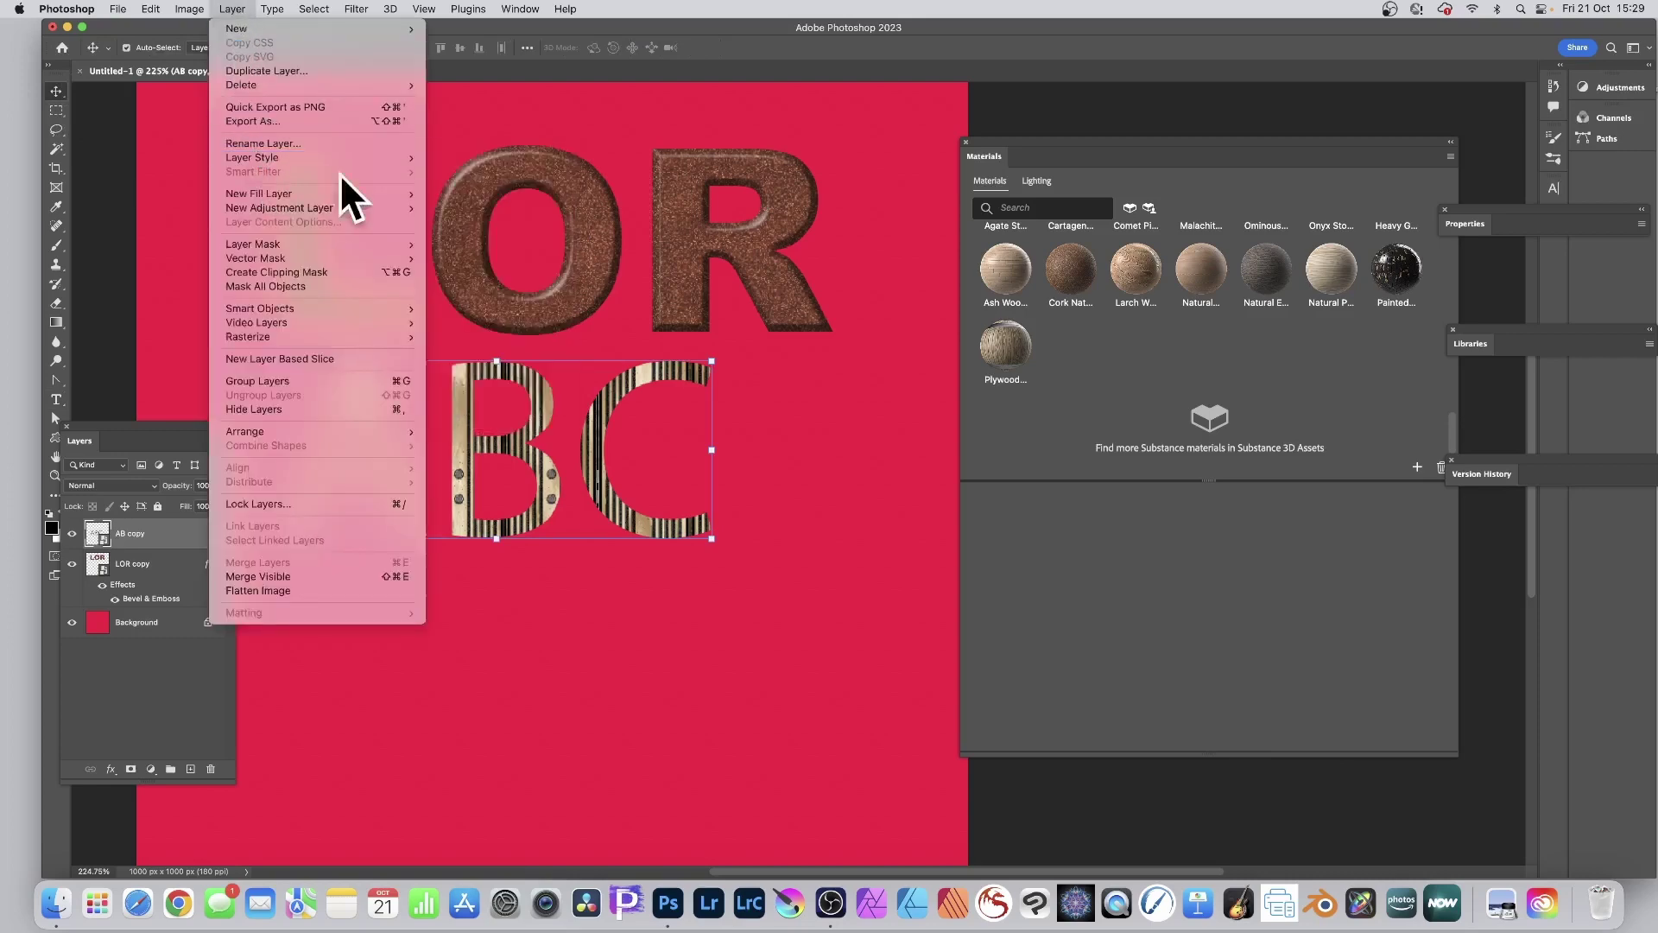
{"action": "left_click", "coordinate": [133, 695]}
{"action": "left_click_drag", "start_coordinate": [133, 424], "coordinate": [143, 145]}
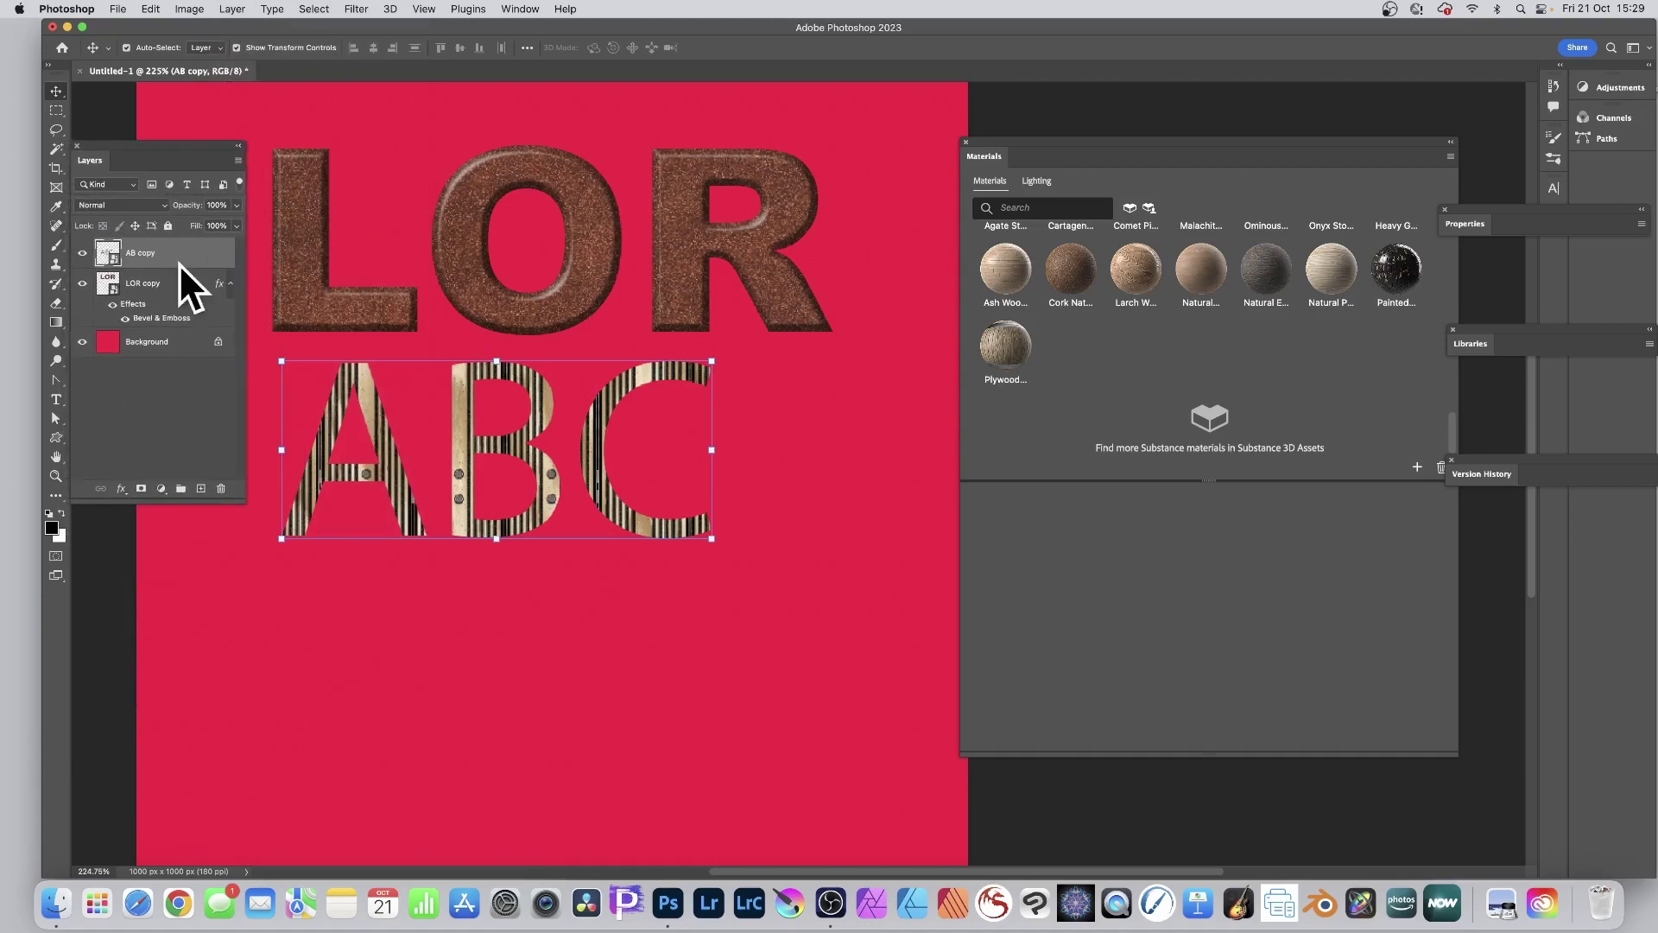
{"action": "left_click", "coordinate": [122, 489]}
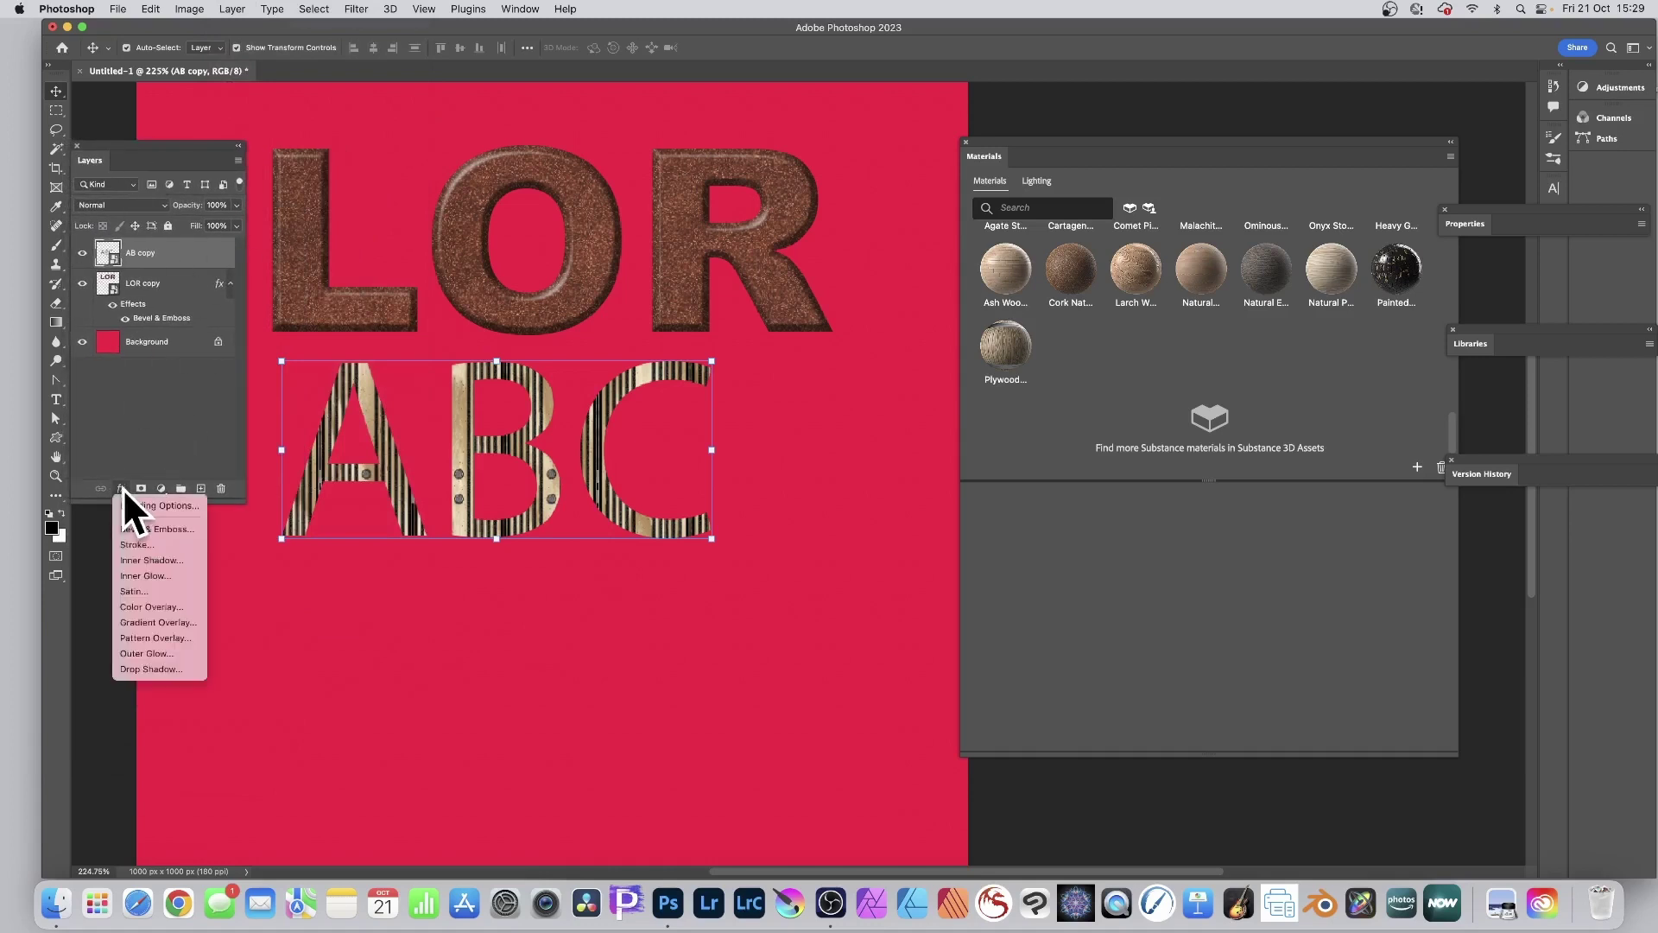
Add Bevel & Emboss and a Gradient Overlay in Difference blend mode to ABC.
{"action": "left_click", "coordinate": [143, 528]}
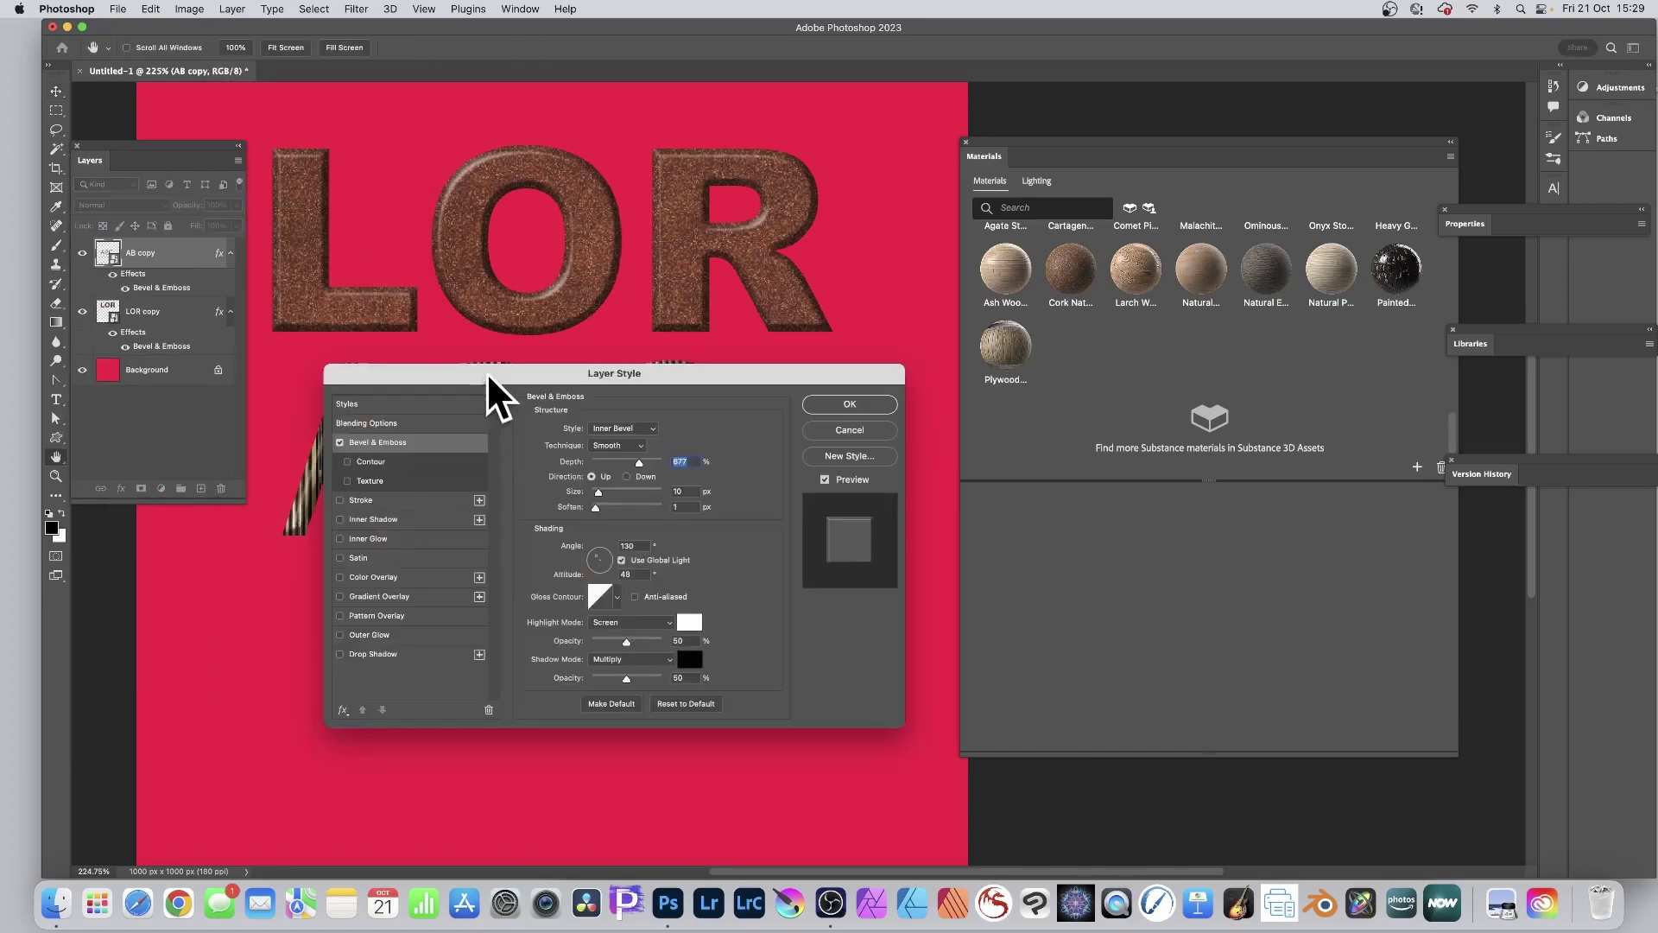
{"action": "left_click_drag", "start_coordinate": [486, 378], "coordinate": [765, 291]}
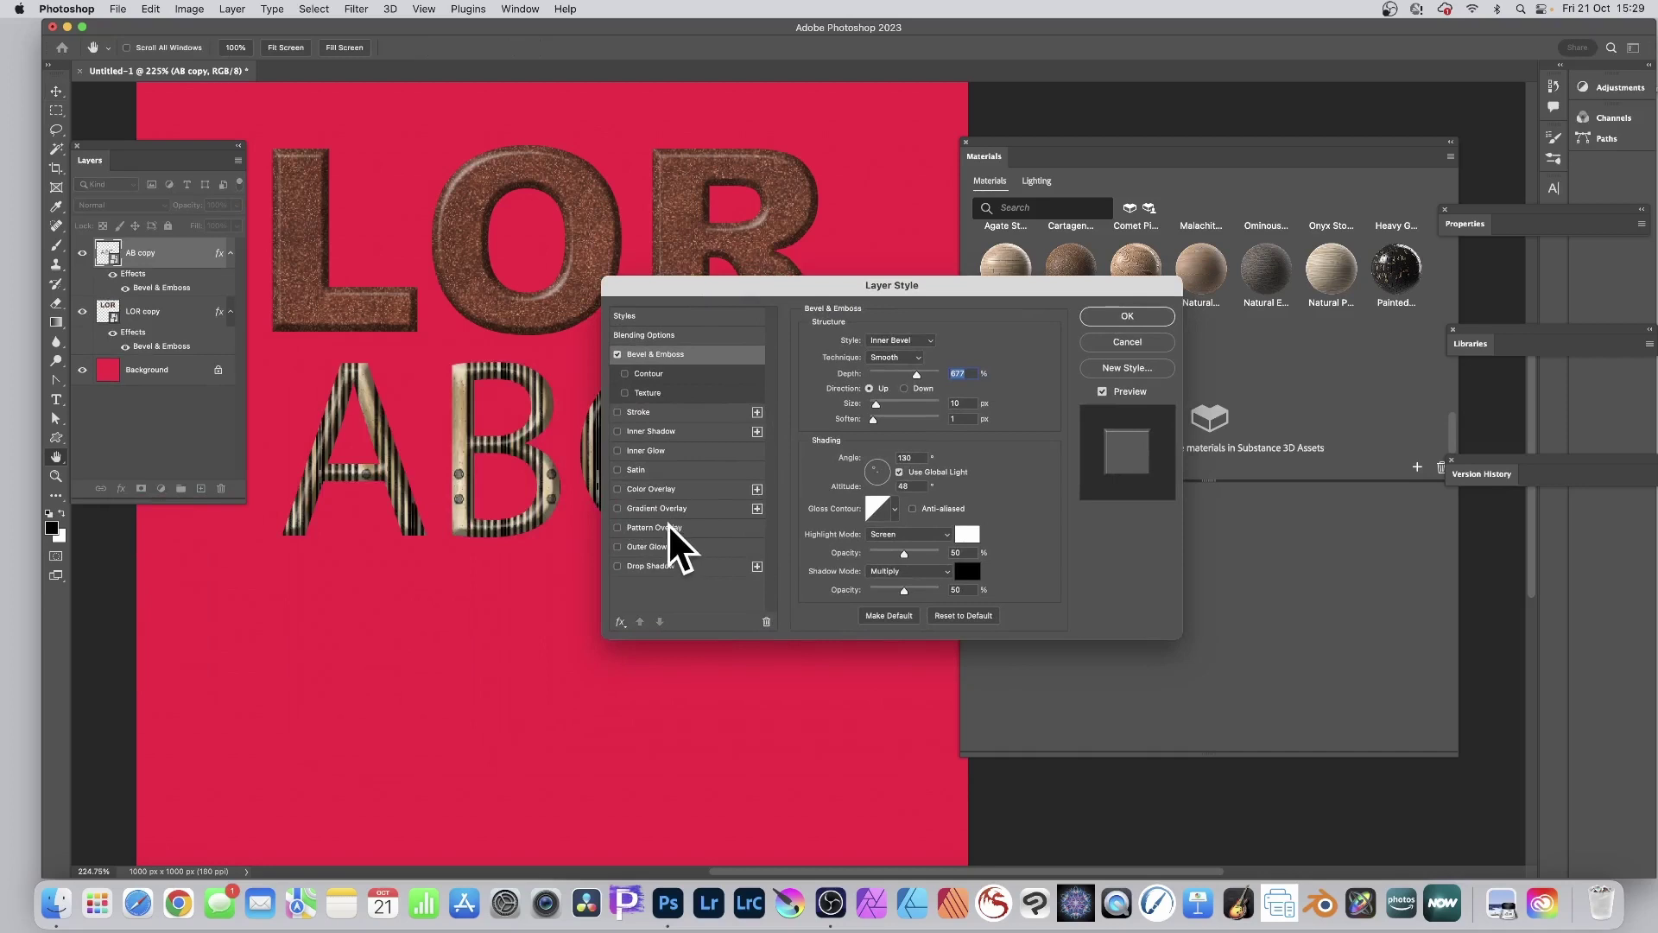
{"action": "left_click", "coordinate": [650, 507]}
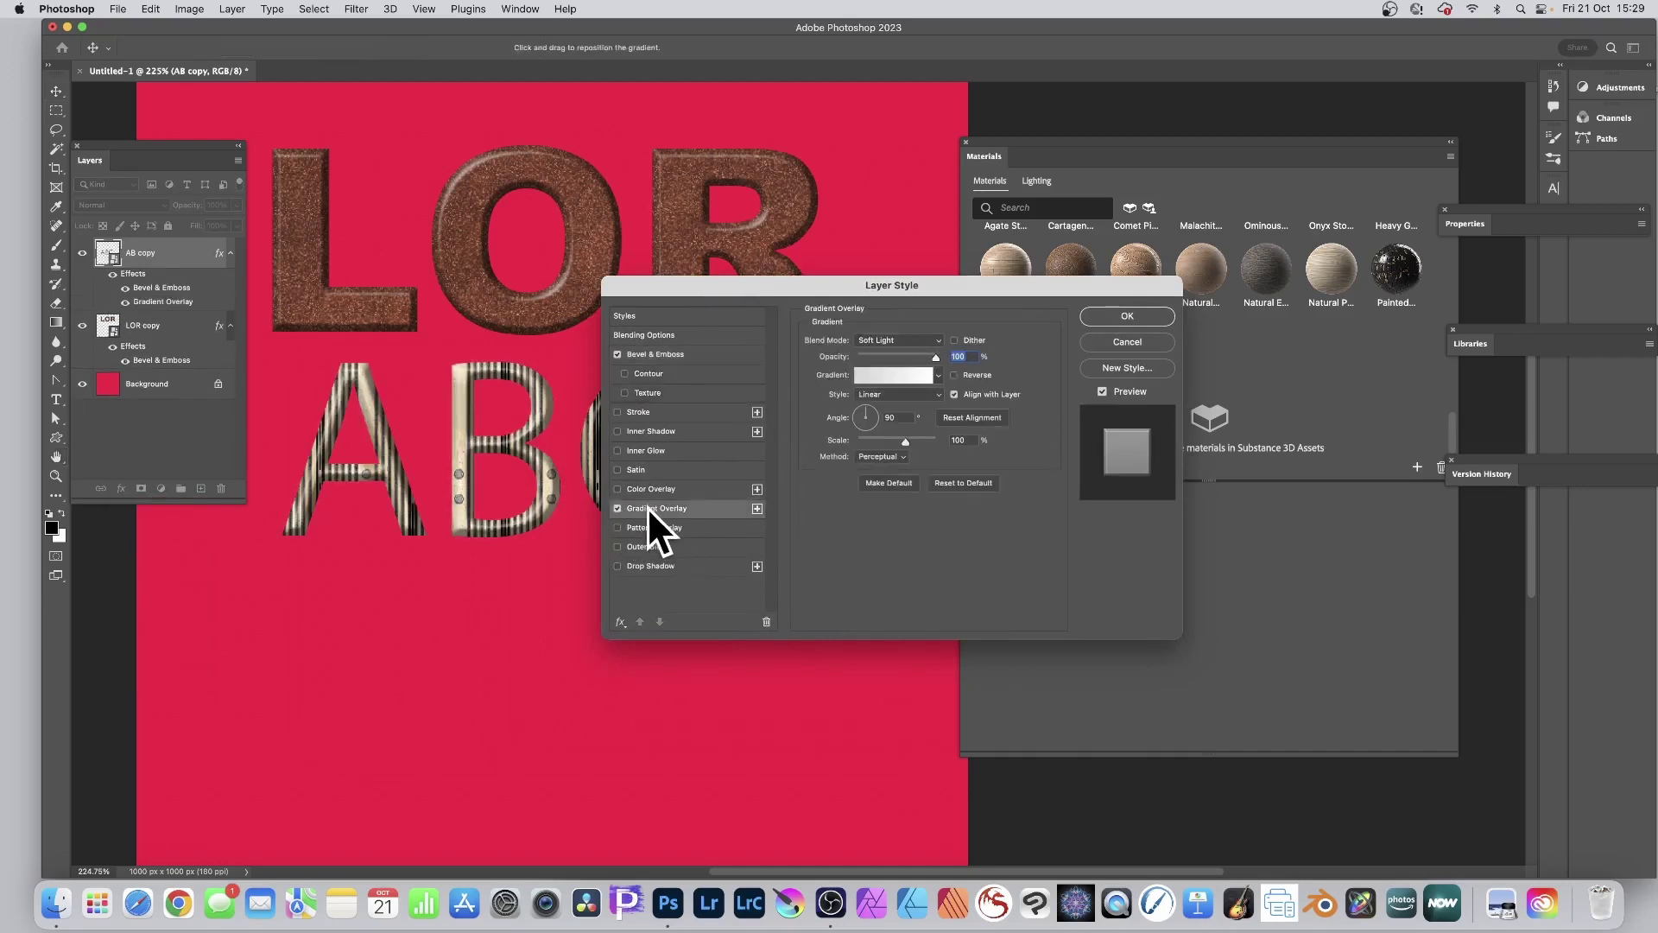
{"action": "left_click", "coordinate": [891, 340]}
{"action": "left_click", "coordinate": [888, 355]}
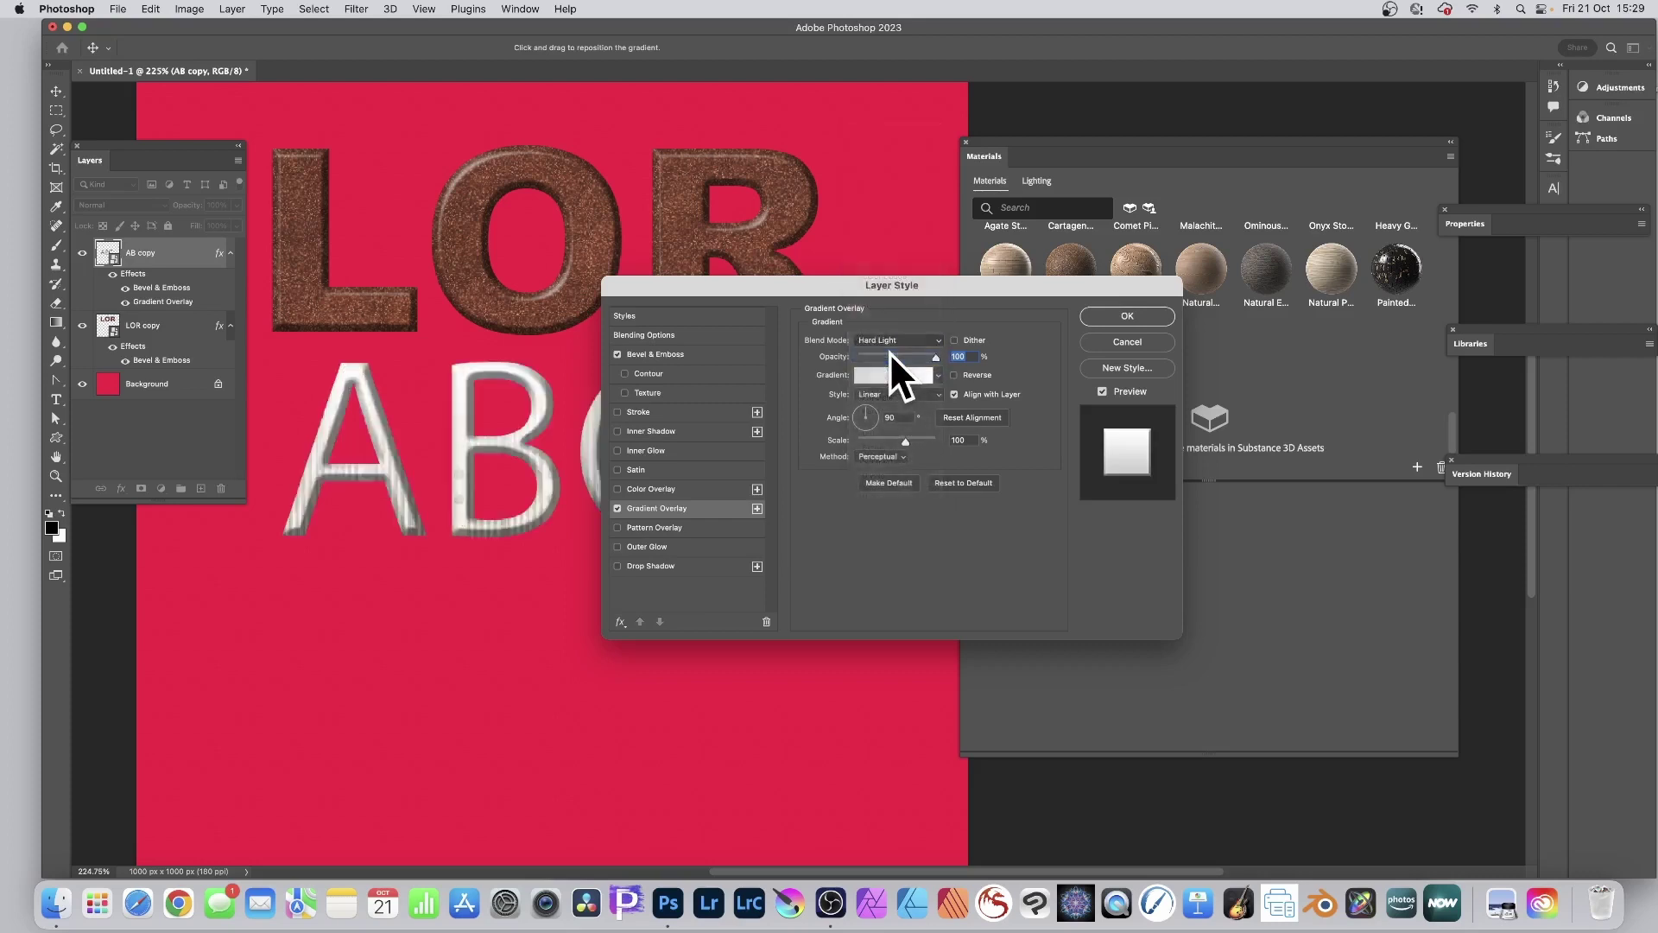
{"action": "left_click", "coordinate": [900, 342]}
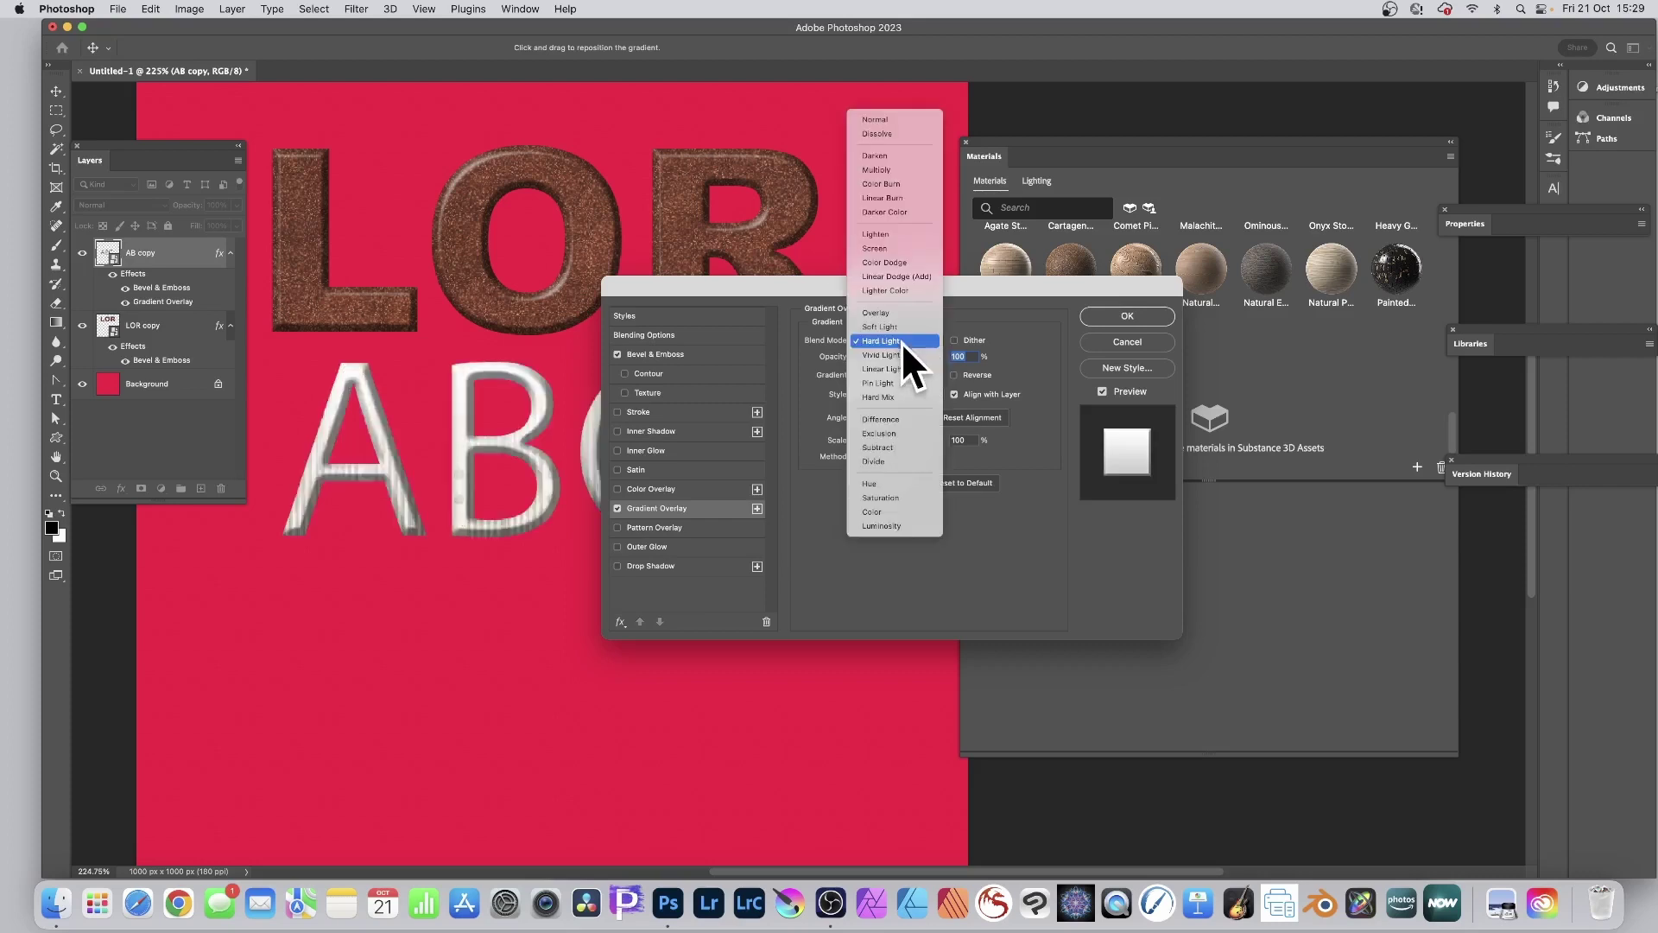
{"action": "left_click", "coordinate": [879, 185]}
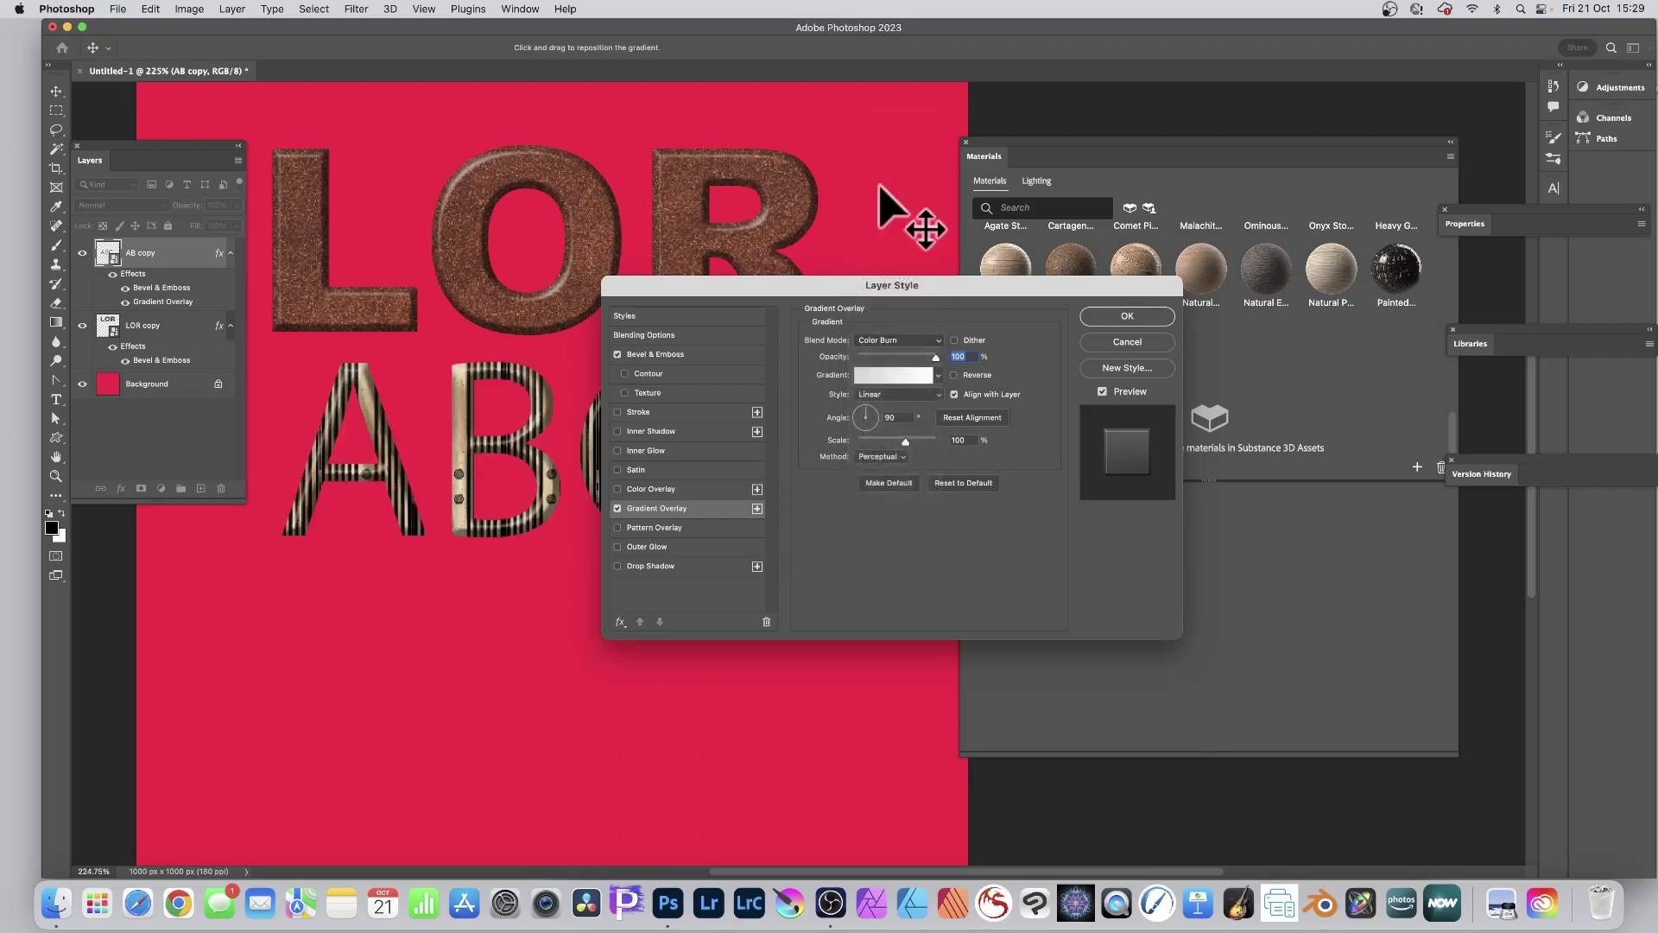
{"action": "left_click", "coordinate": [905, 335]}
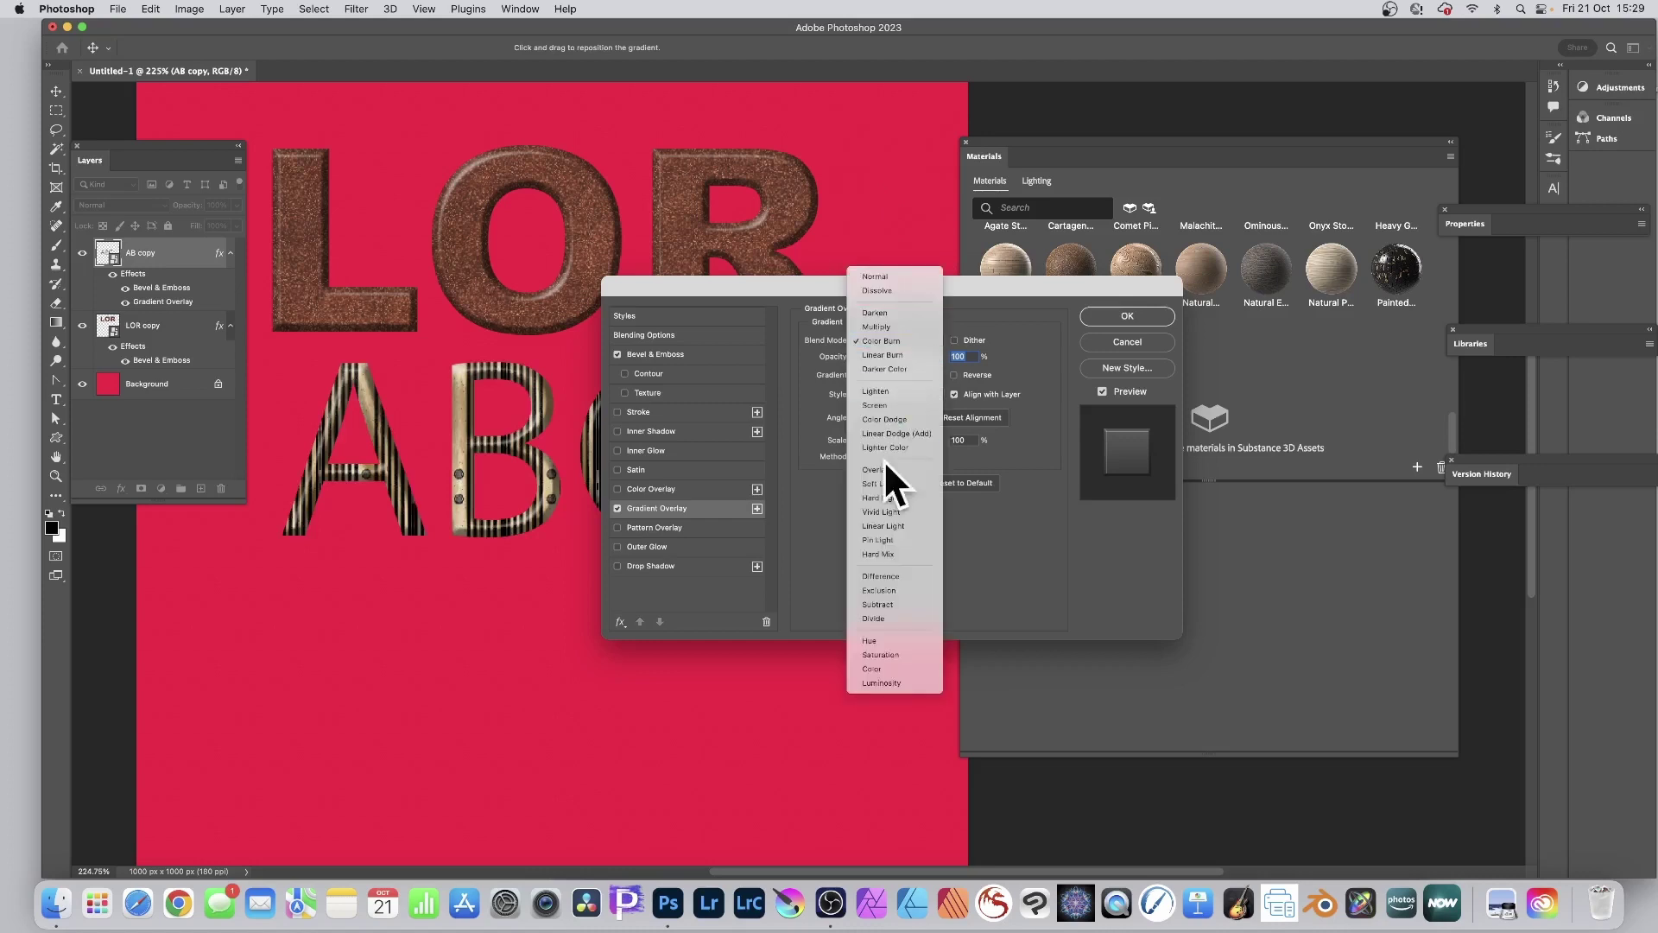
{"action": "left_click", "coordinate": [883, 572]}
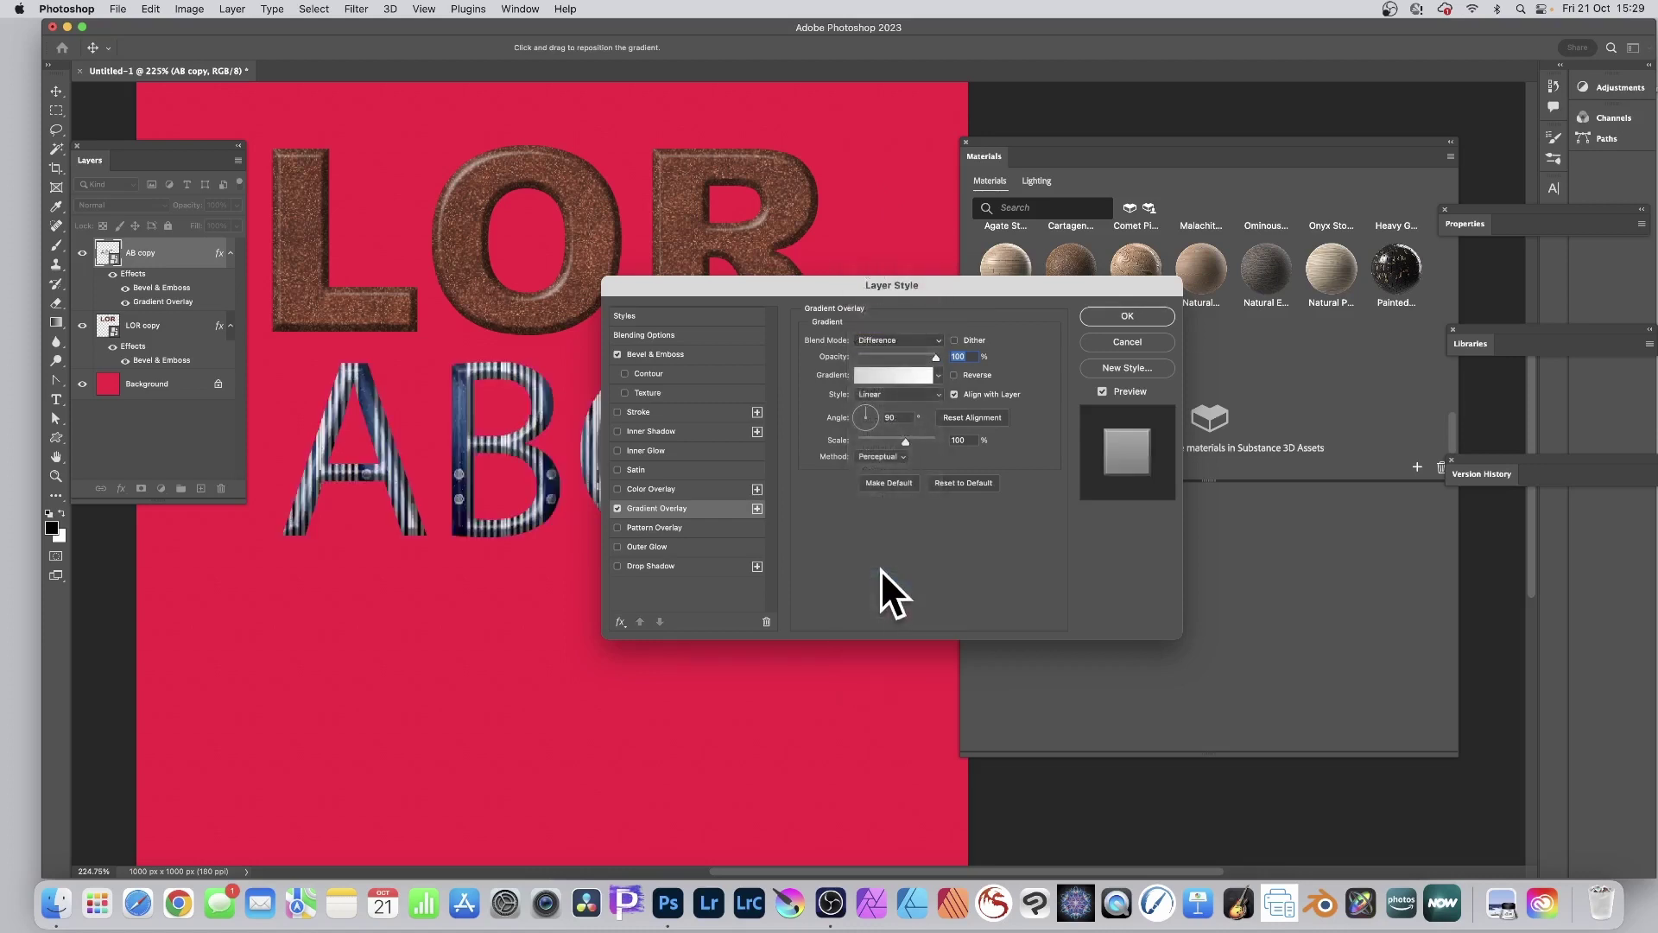
Choose a purple gradient, enable Drop Shadow, confirm the style, and nudge ABC right.
{"action": "left_click", "coordinate": [938, 374]}
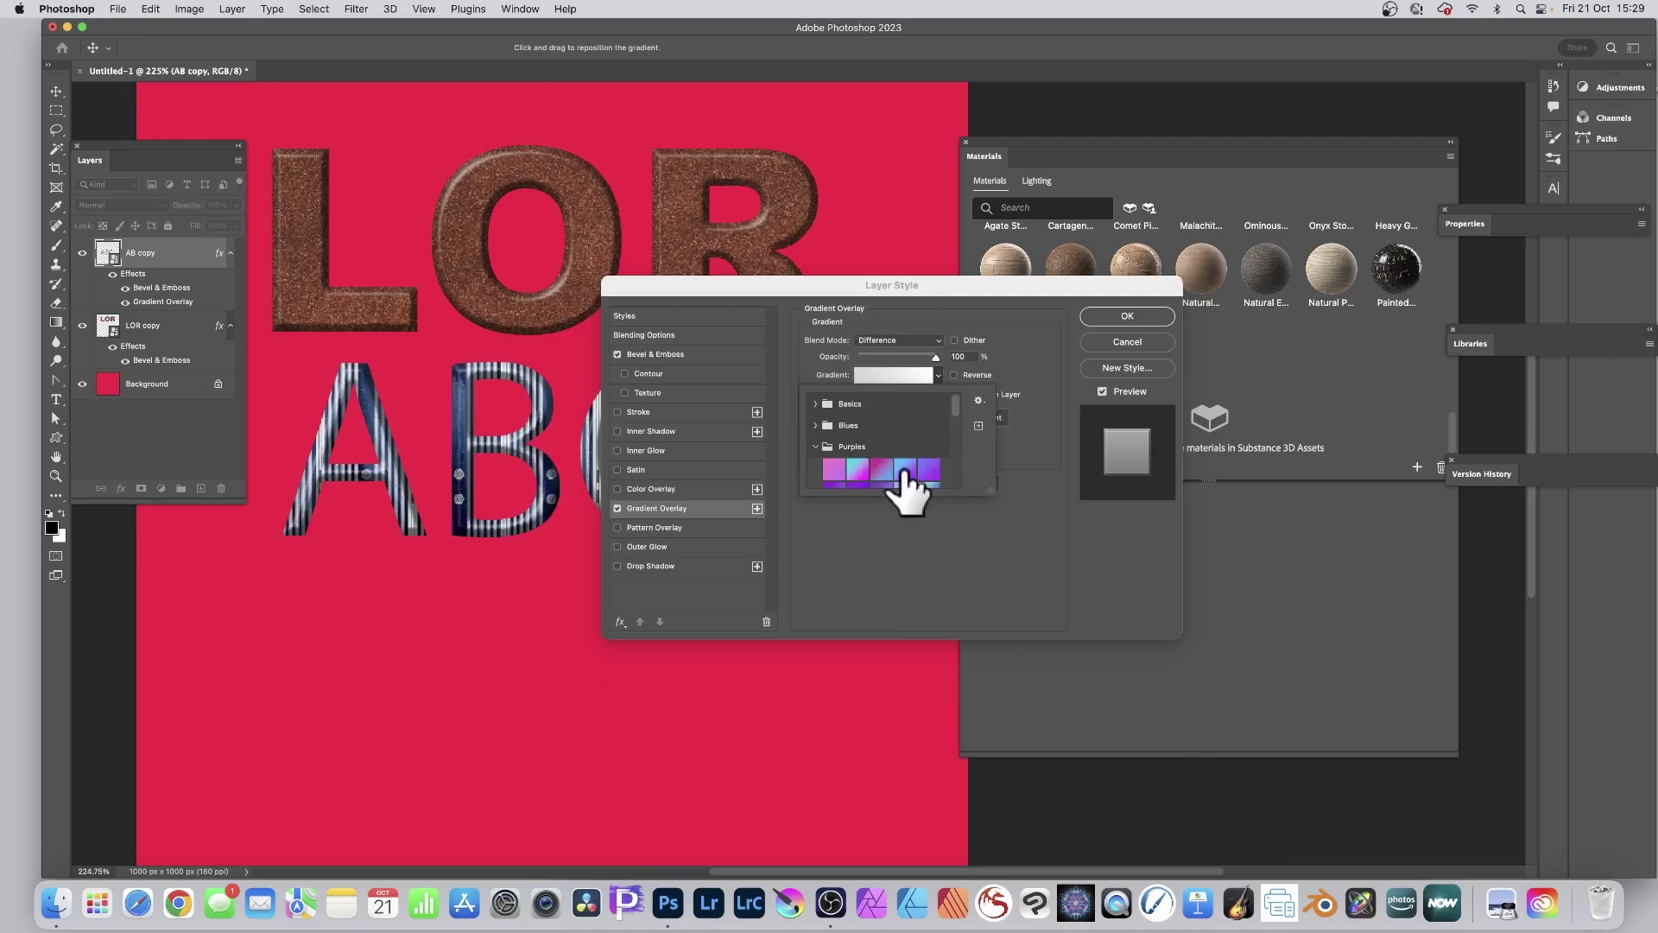
{"action": "left_click", "coordinate": [843, 479]}
{"action": "left_click", "coordinate": [1059, 541]}
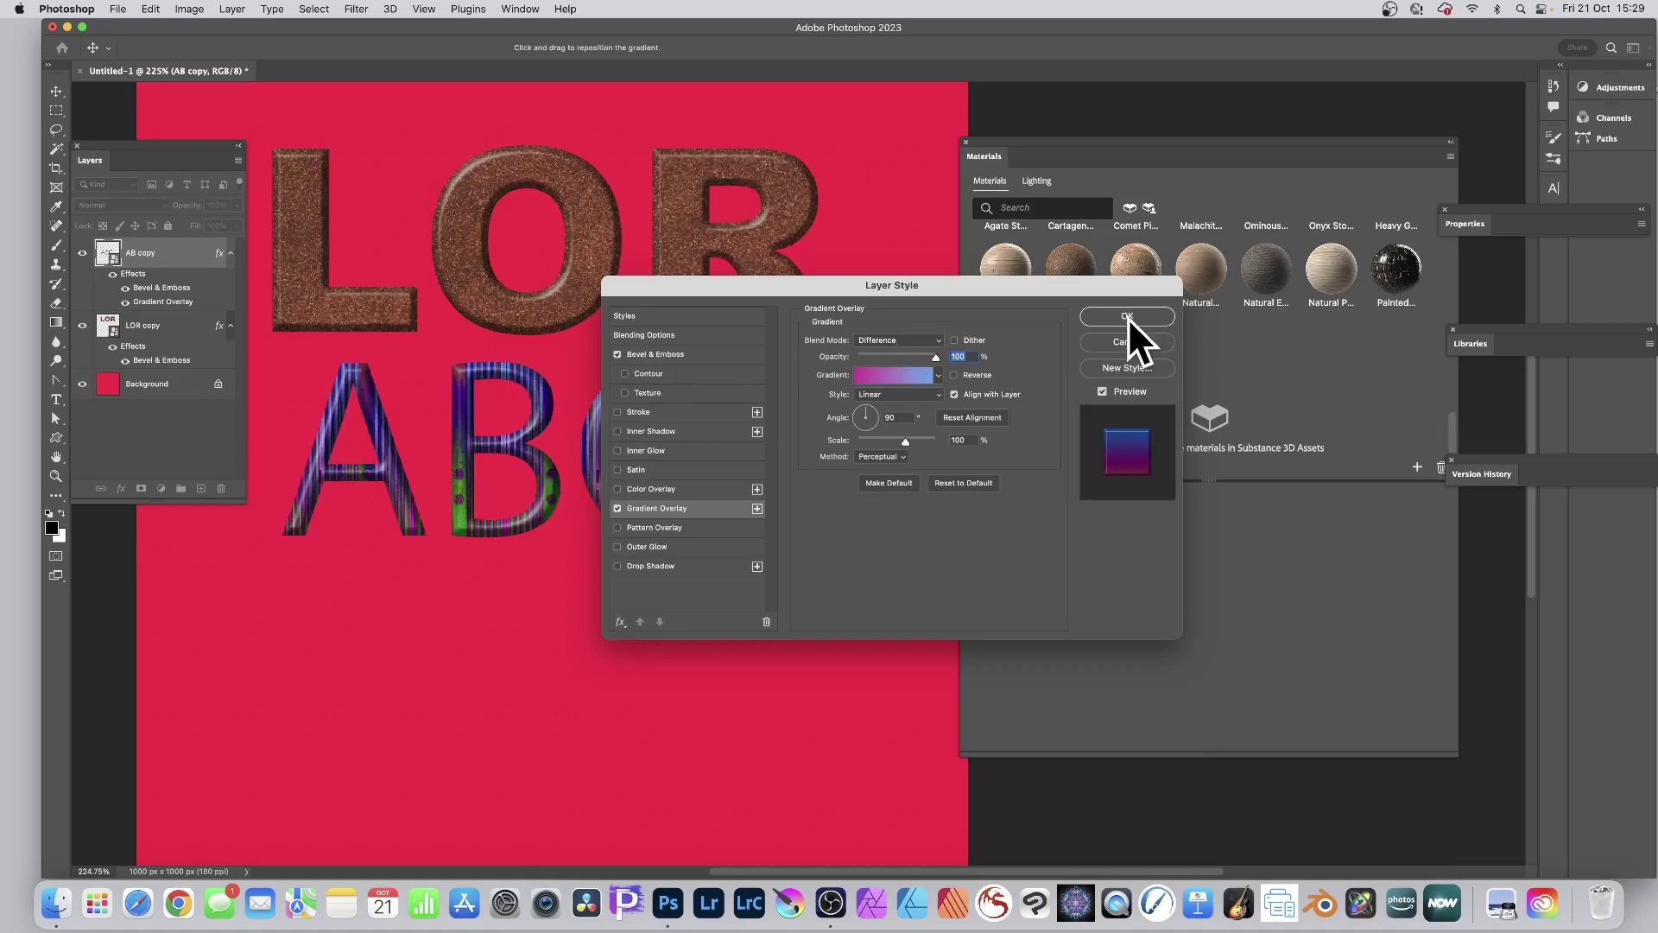
{"action": "left_click", "coordinate": [629, 566]}
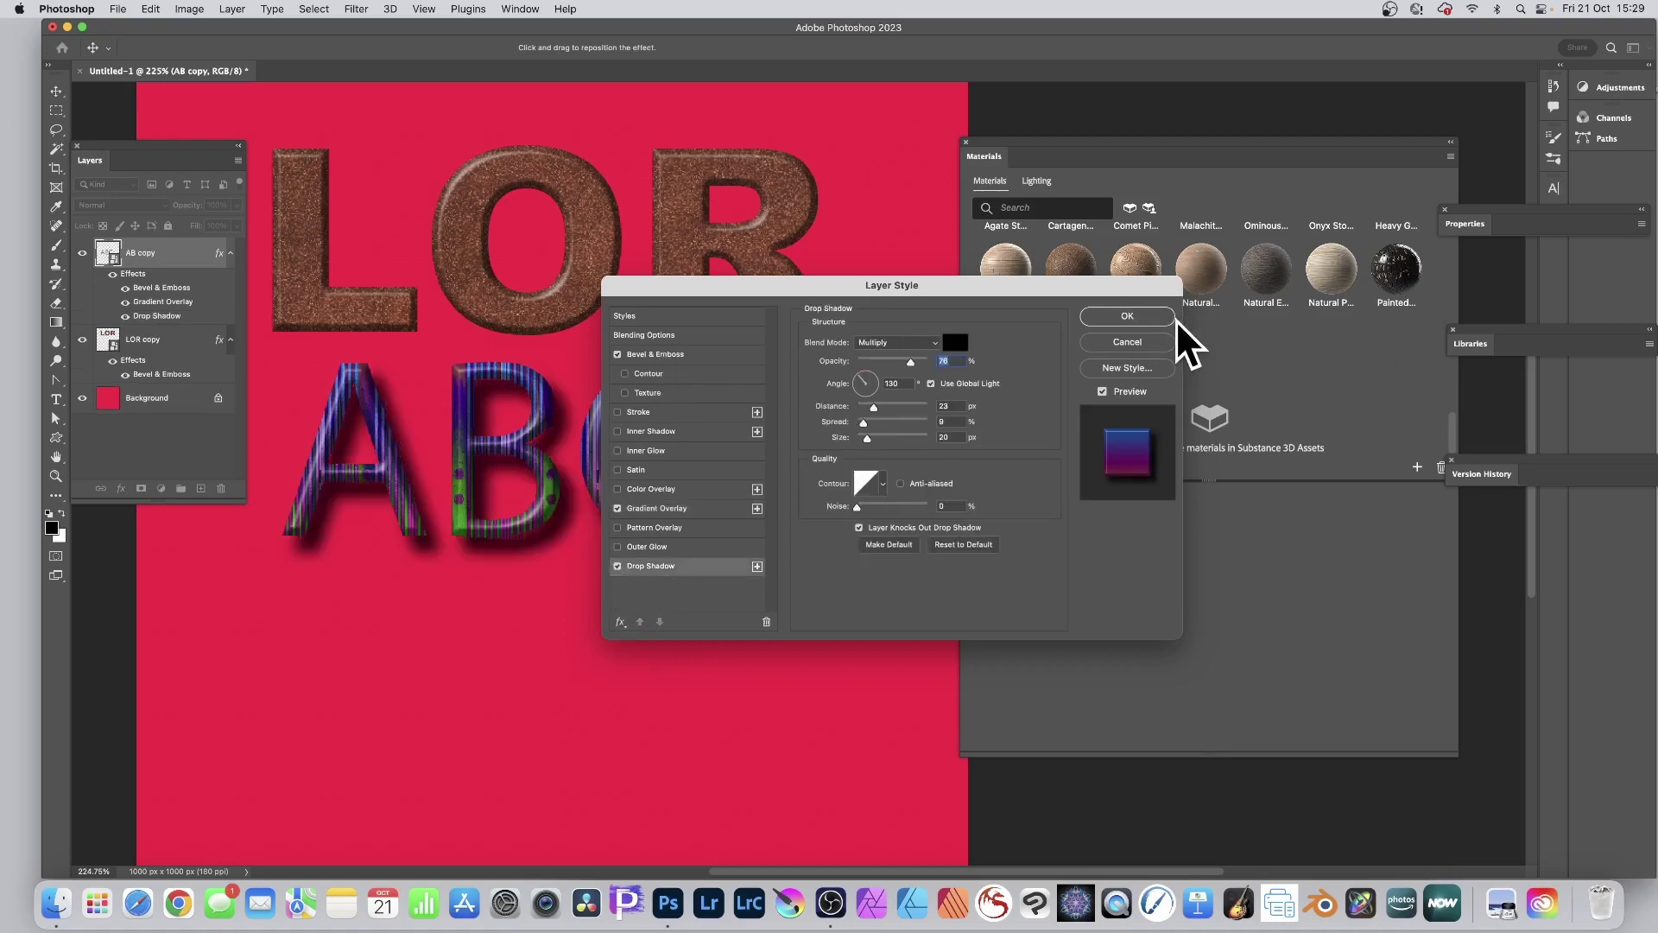
{"action": "left_click", "coordinate": [1125, 317]}
{"action": "left_click_drag", "start_coordinate": [629, 414], "coordinate": [684, 374]}
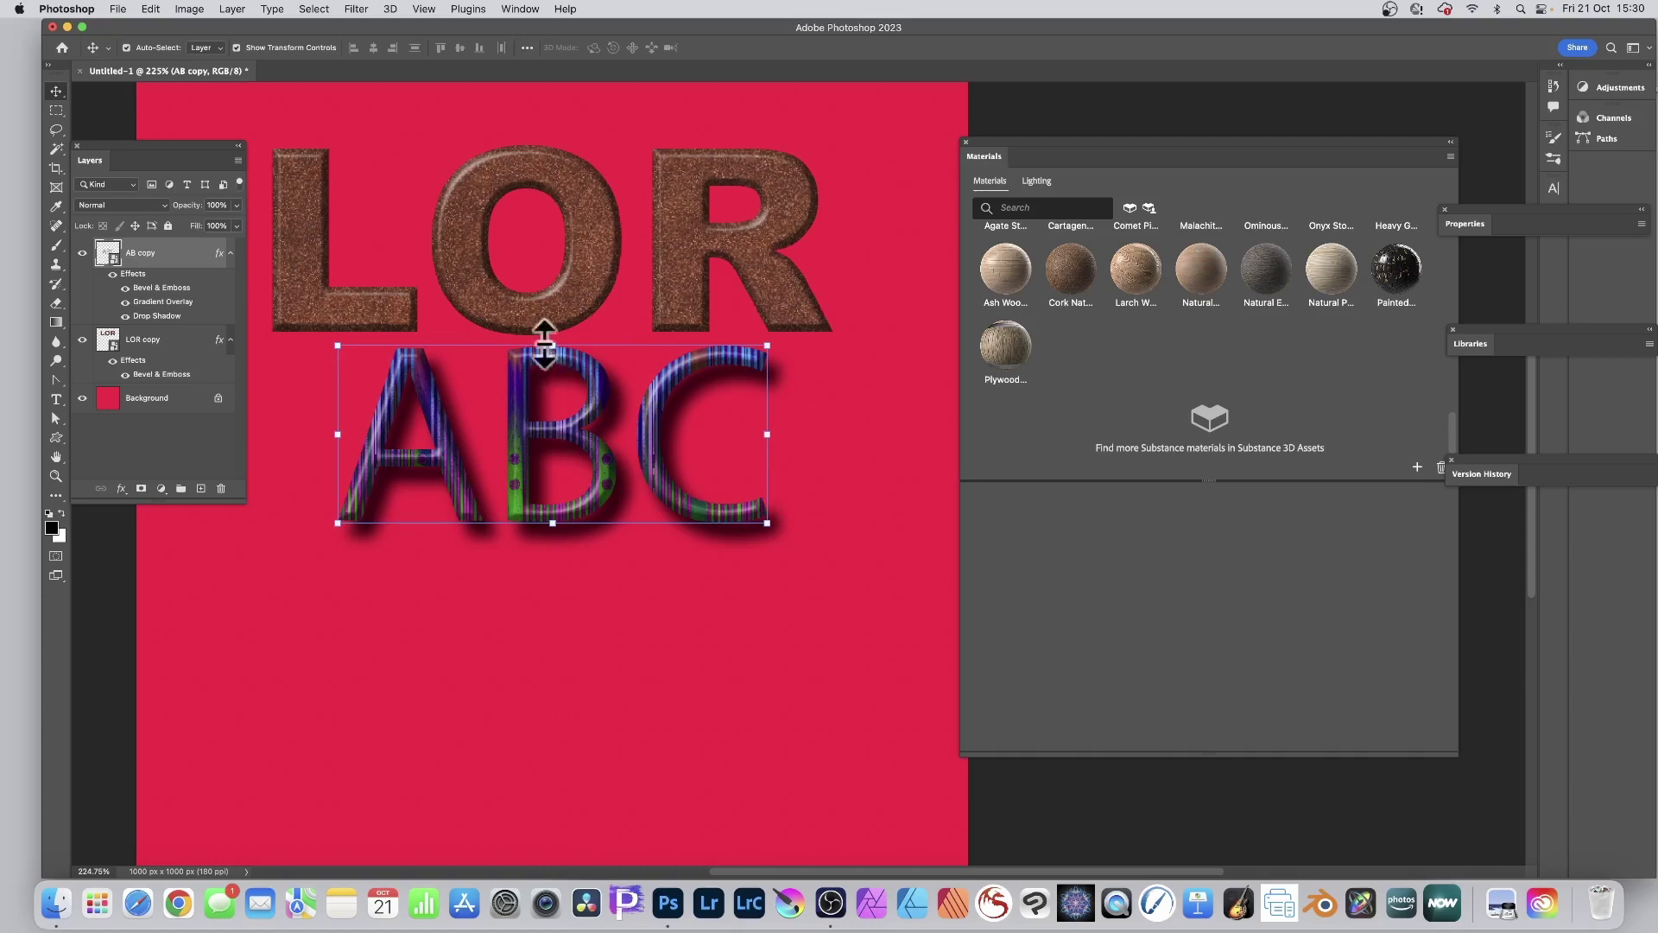
Apply a Wave filter with minimum wavelength 116 to ABC, then undo it.
{"action": "left_click", "coordinate": [356, 9]}
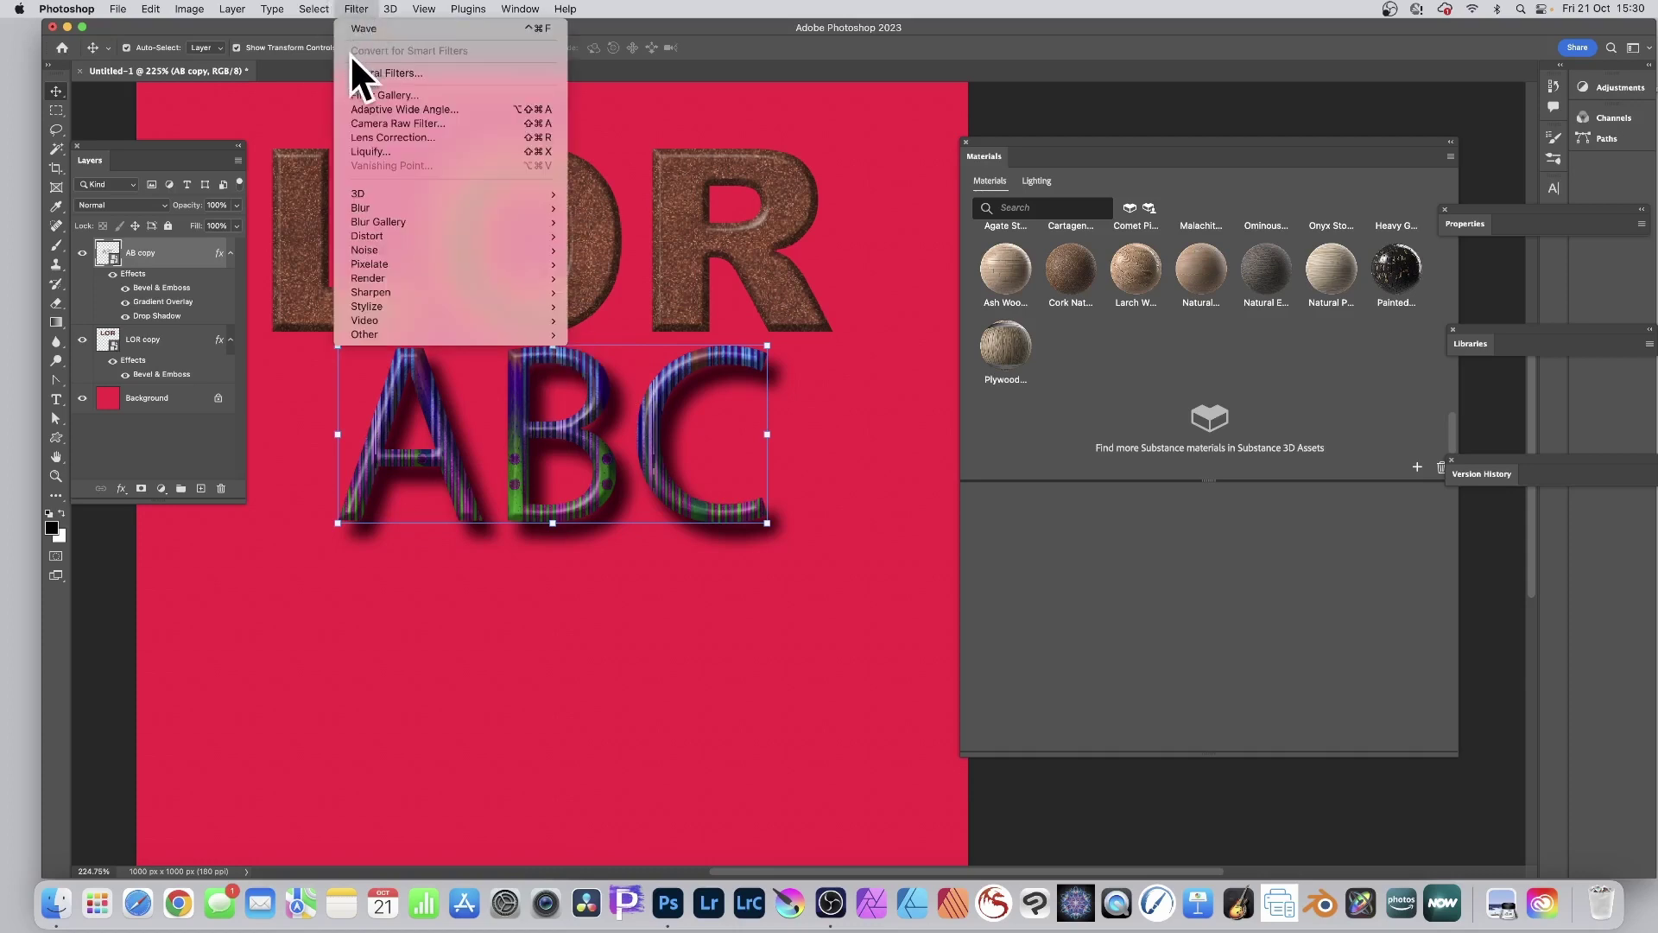
{"action": "mouse_move", "coordinate": [376, 235]}
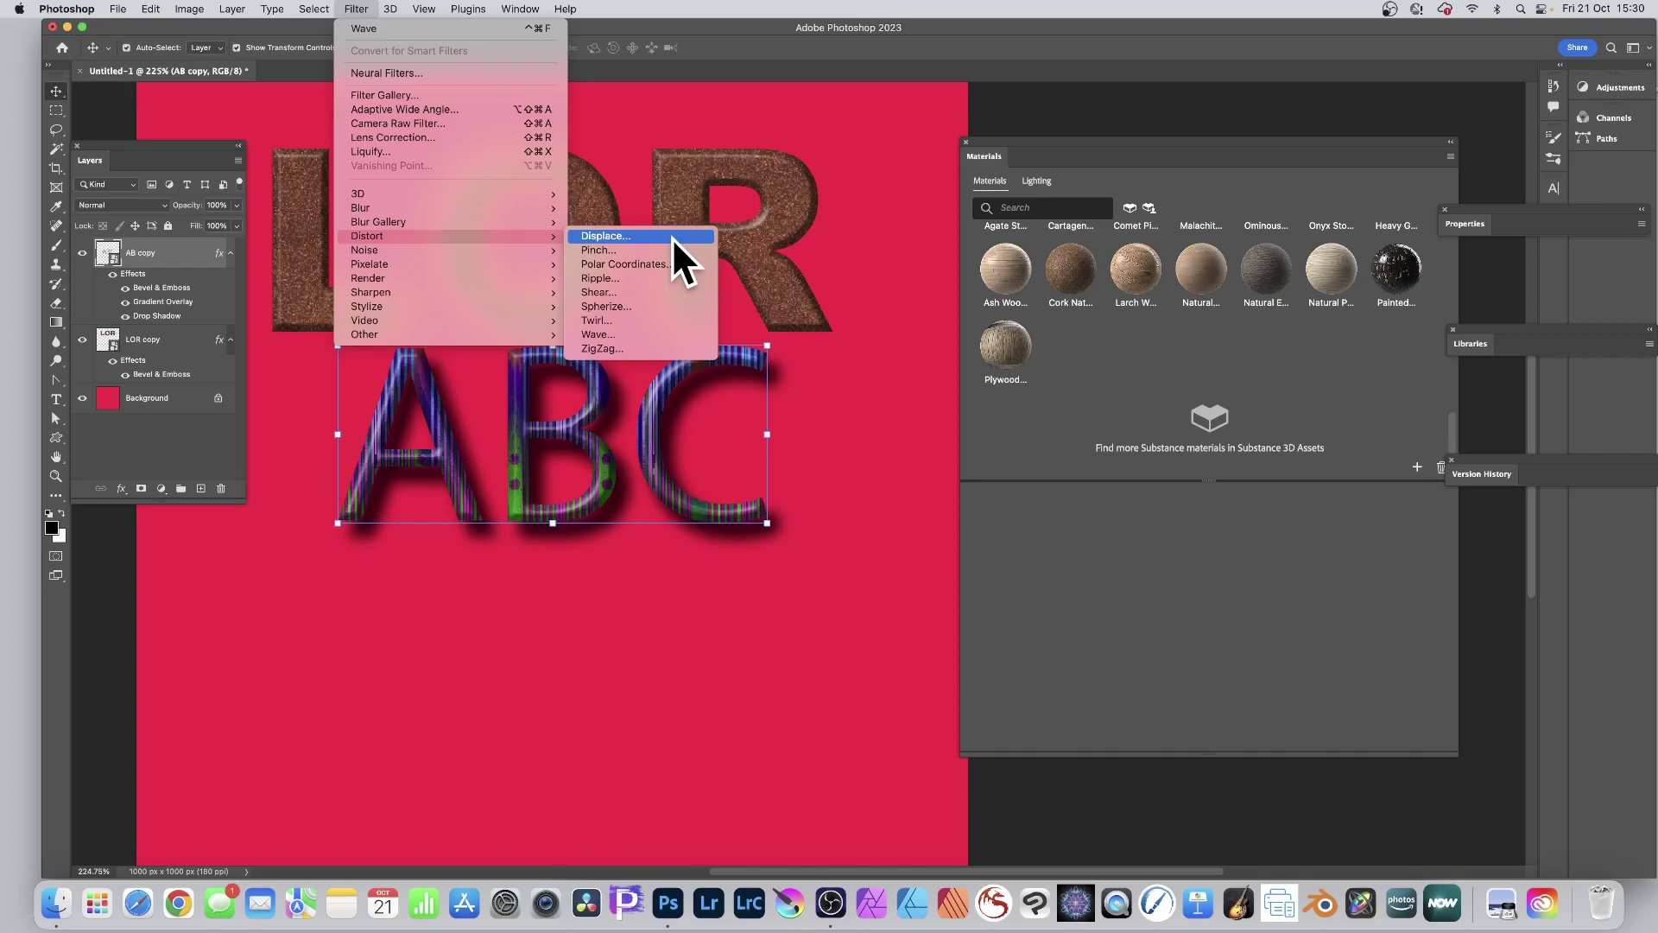
{"action": "left_click", "coordinate": [635, 335]}
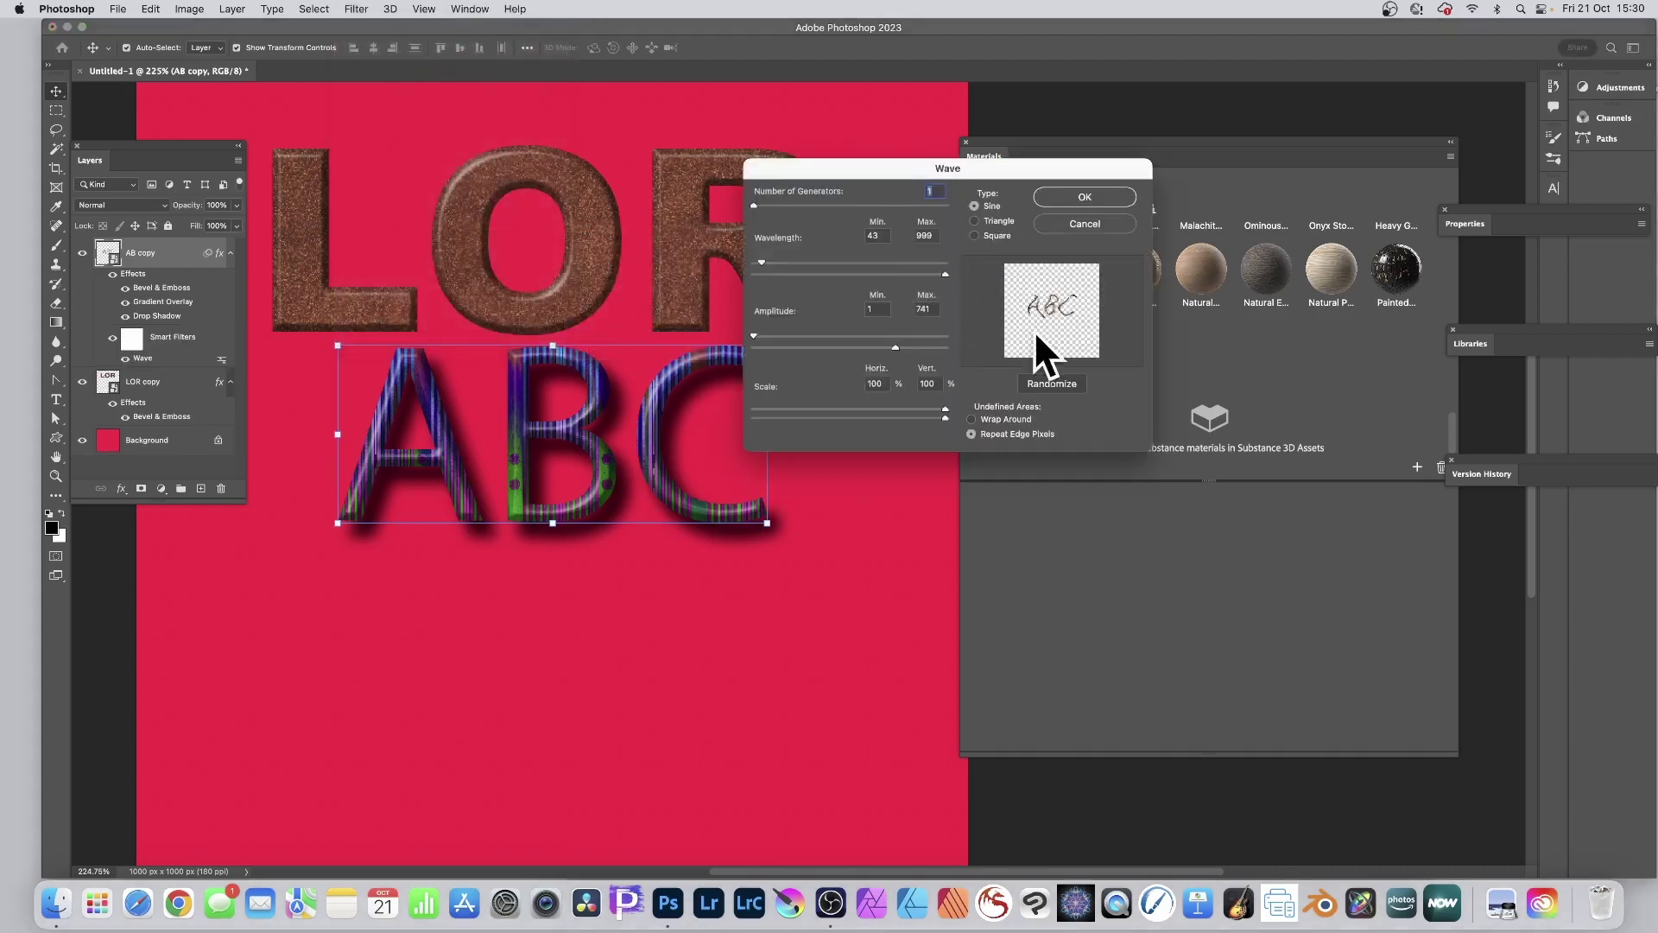
{"action": "left_click_drag", "start_coordinate": [781, 268], "coordinate": [770, 245]}
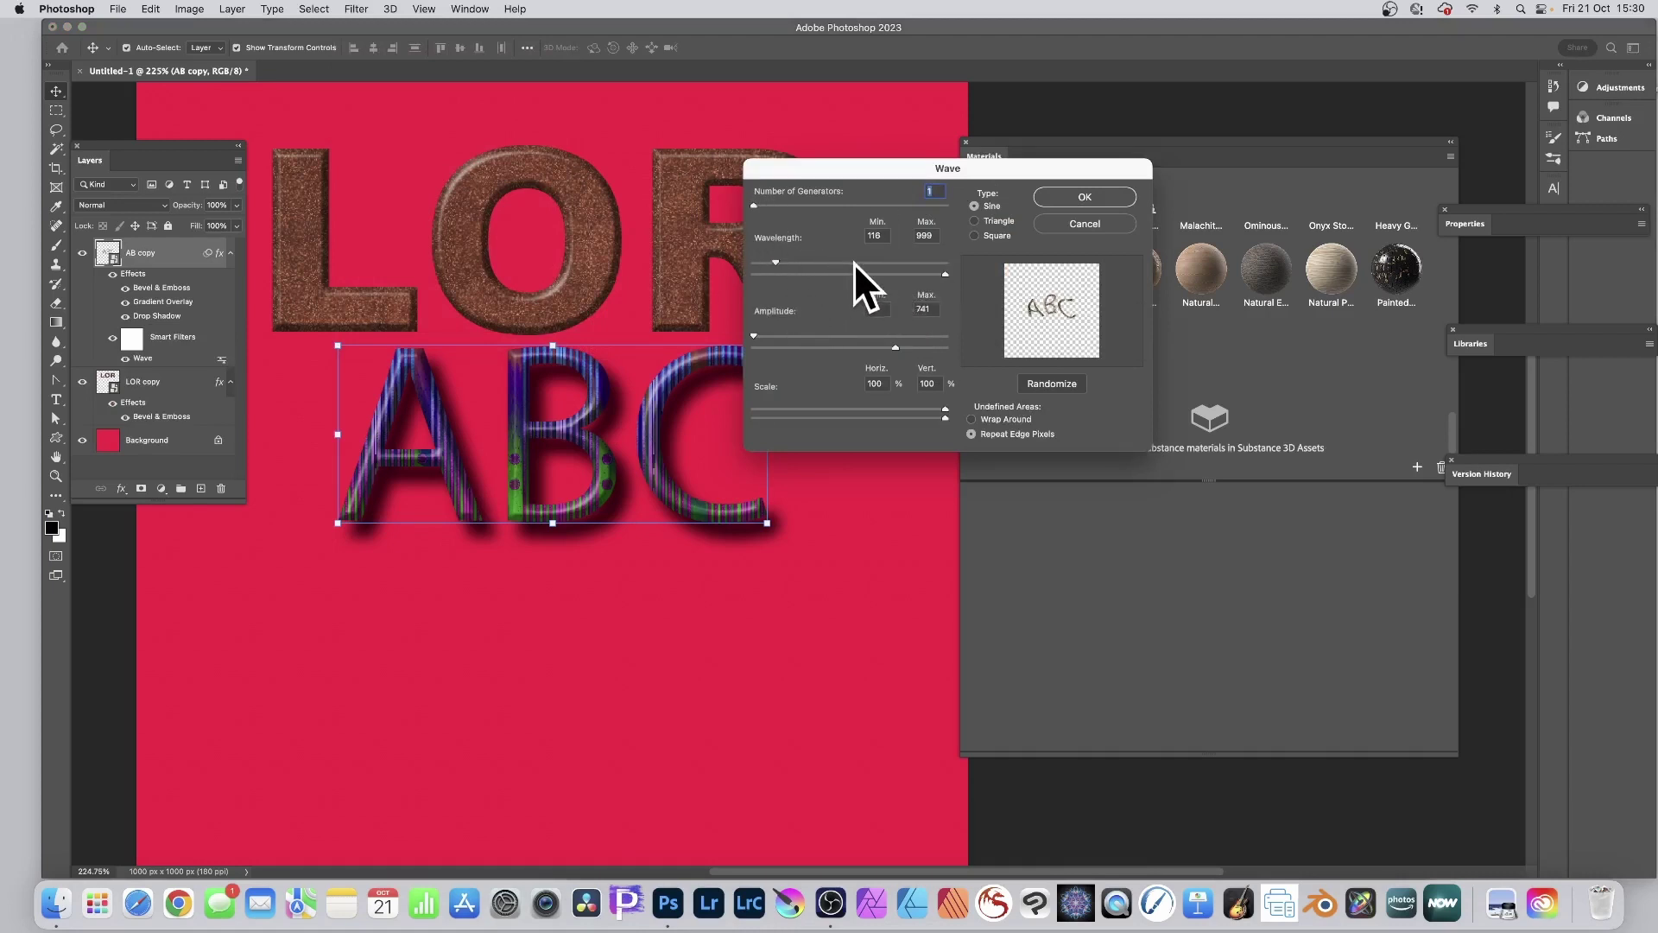
{"action": "left_click", "coordinate": [1085, 197]}
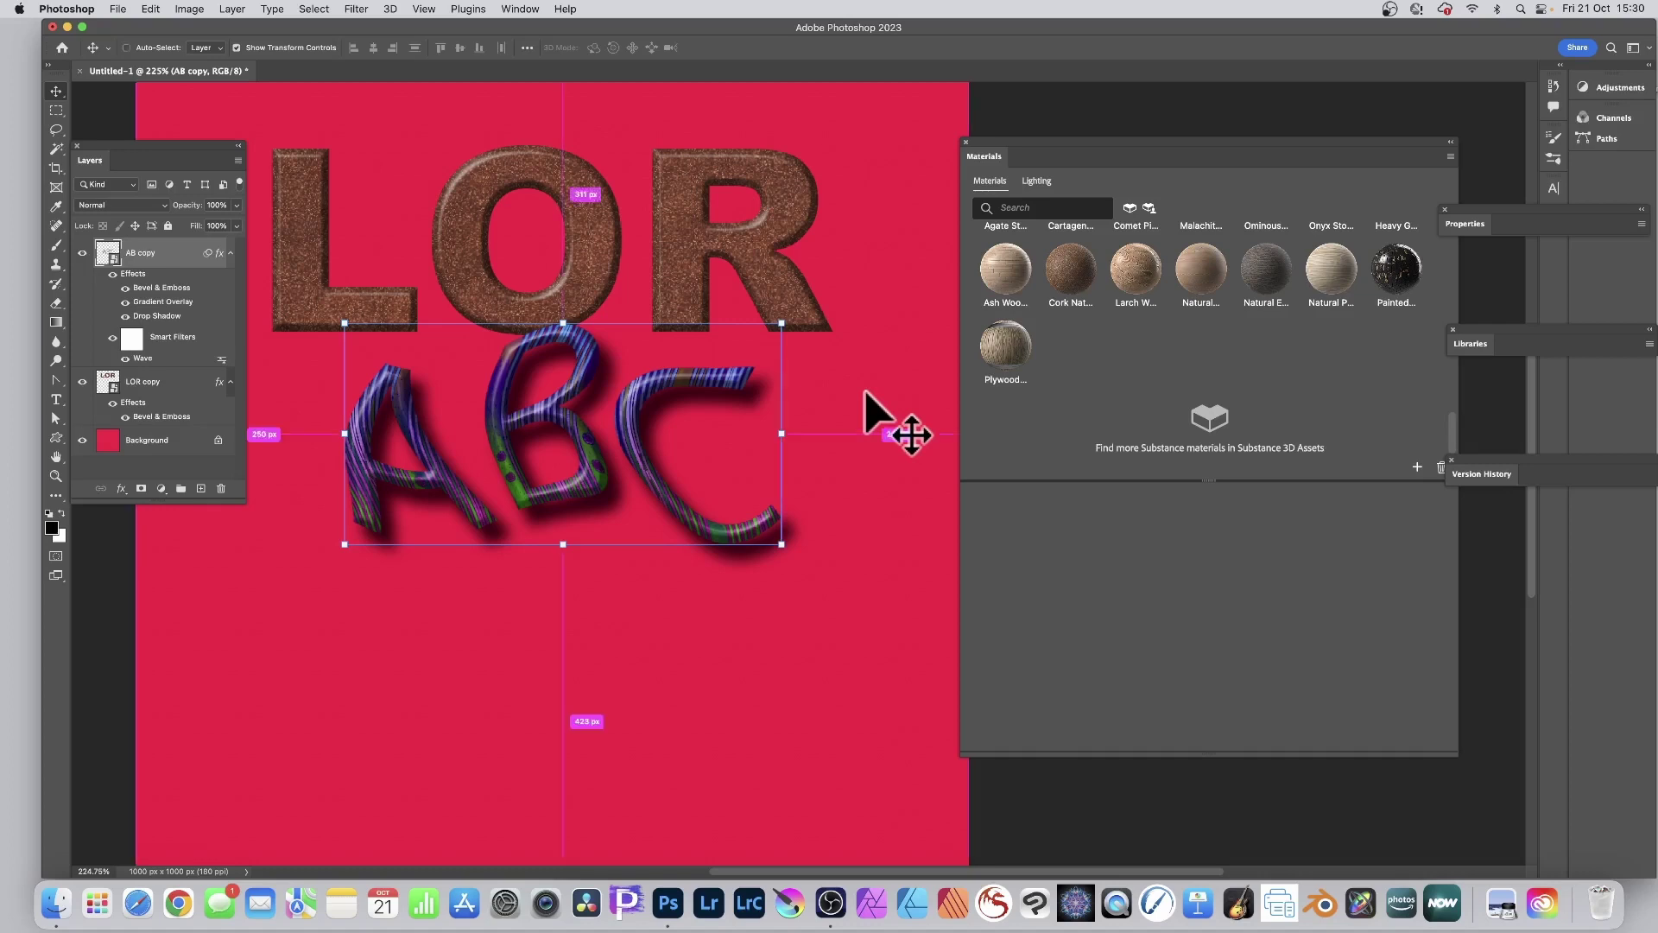
{"action": "key", "text": "super+z"}
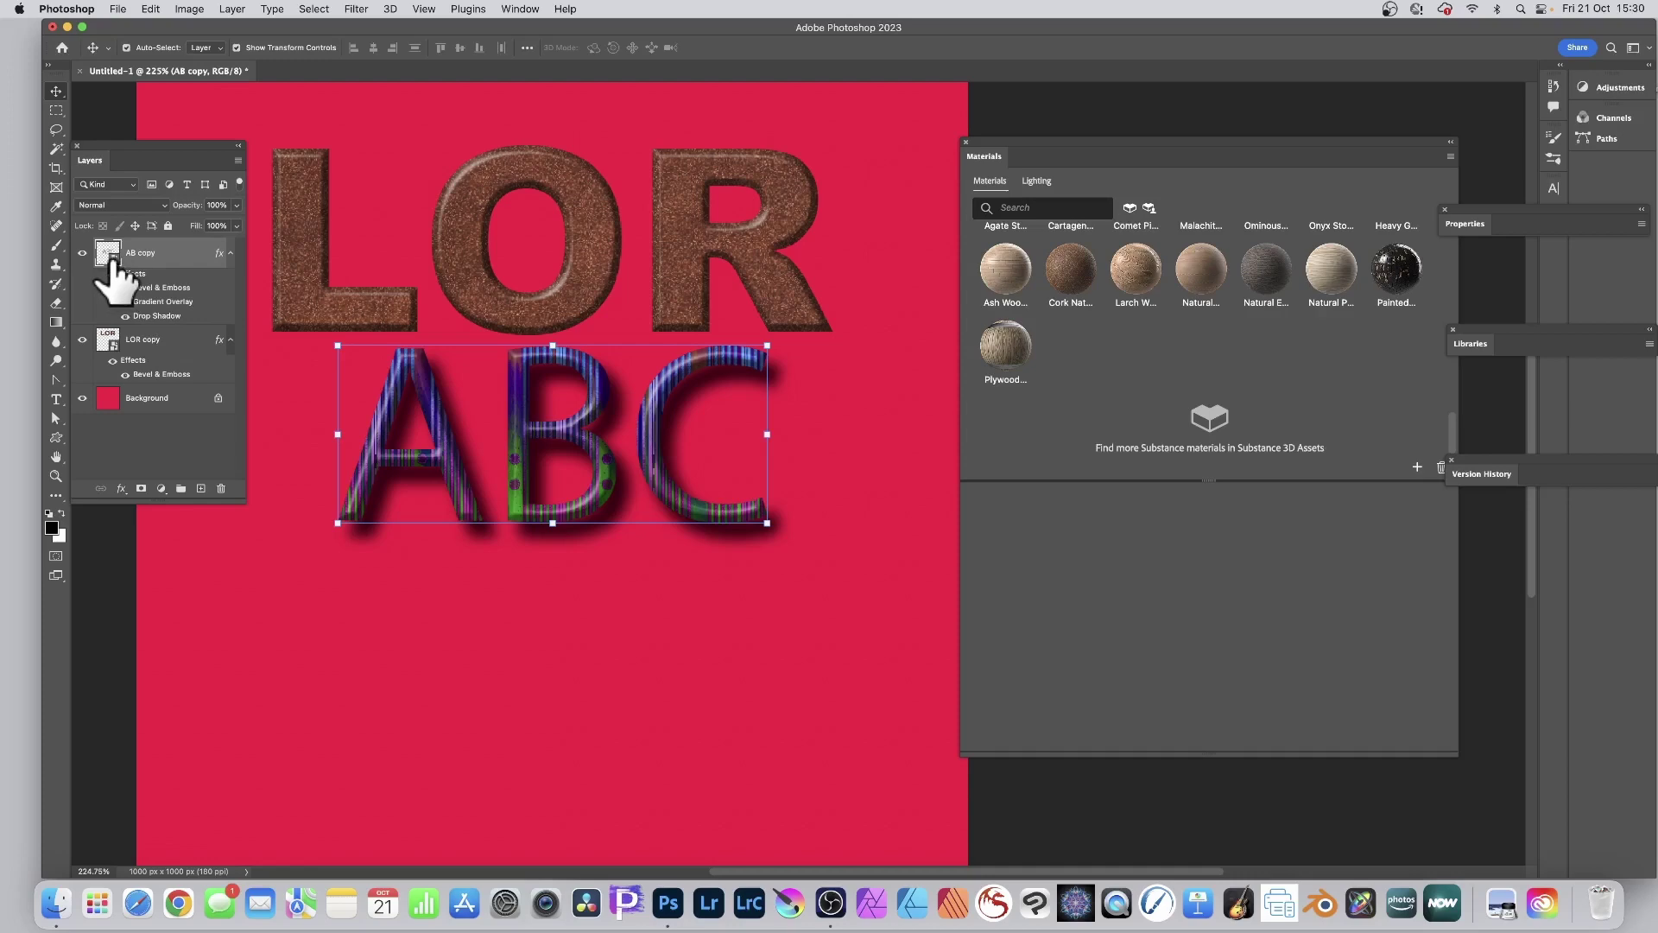
Inside the ABC smart object, apply a Wave distortion after randomizing its pattern several times.
{"action": "double_click", "coordinate": [109, 255]}
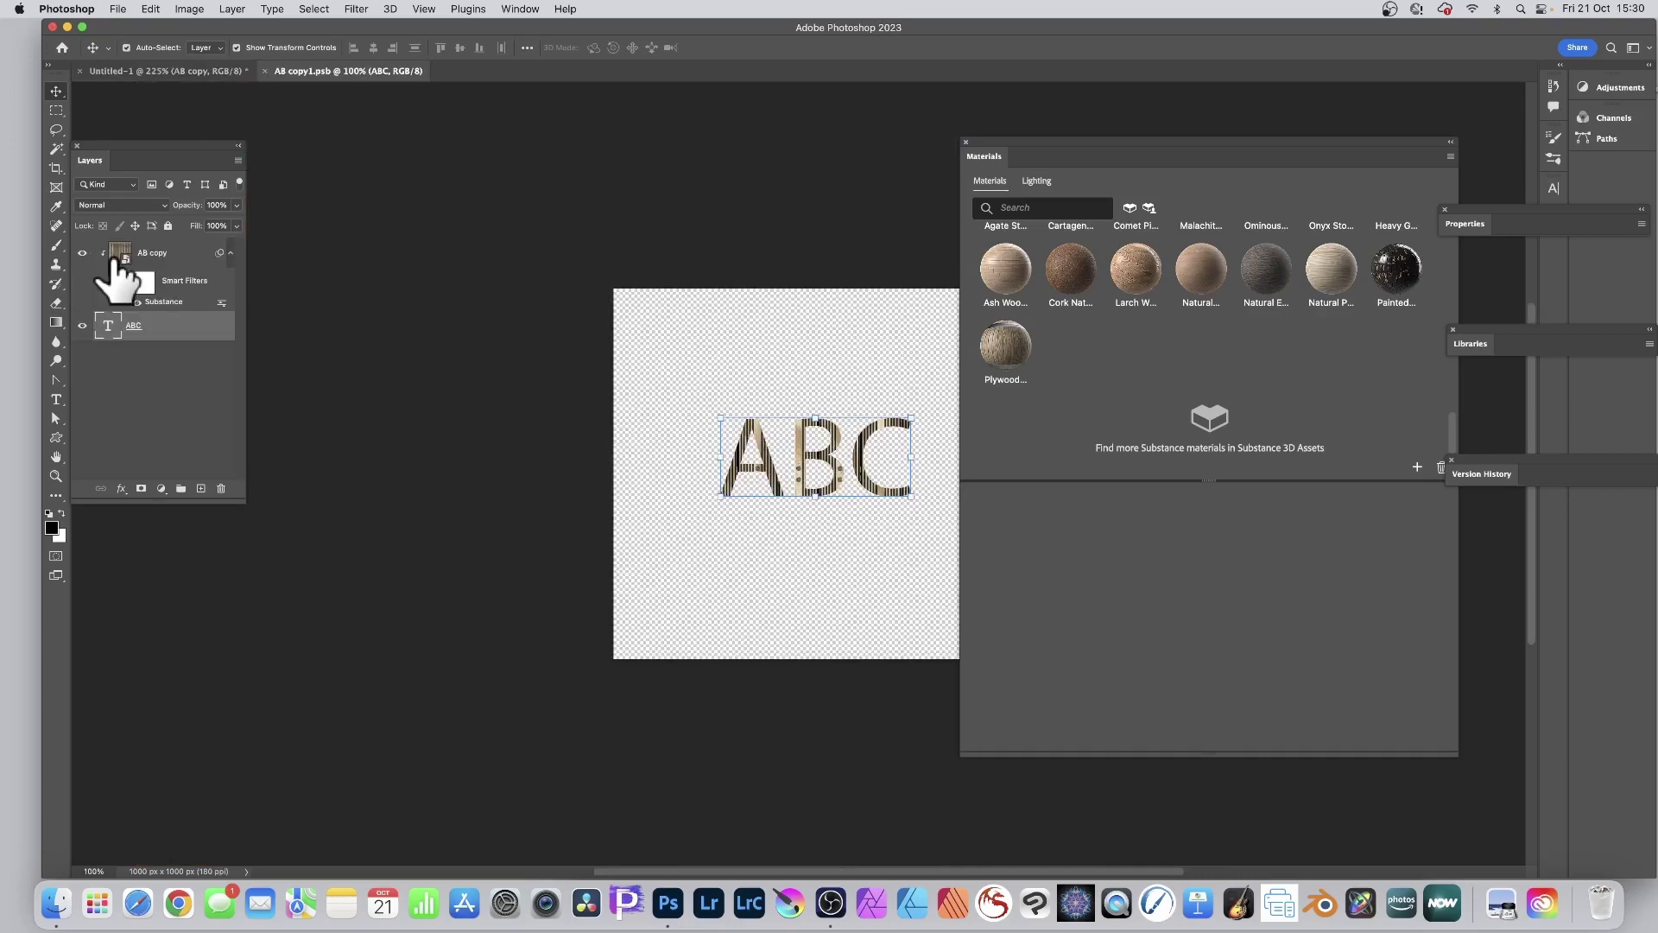
{"action": "left_click", "coordinate": [771, 462]}
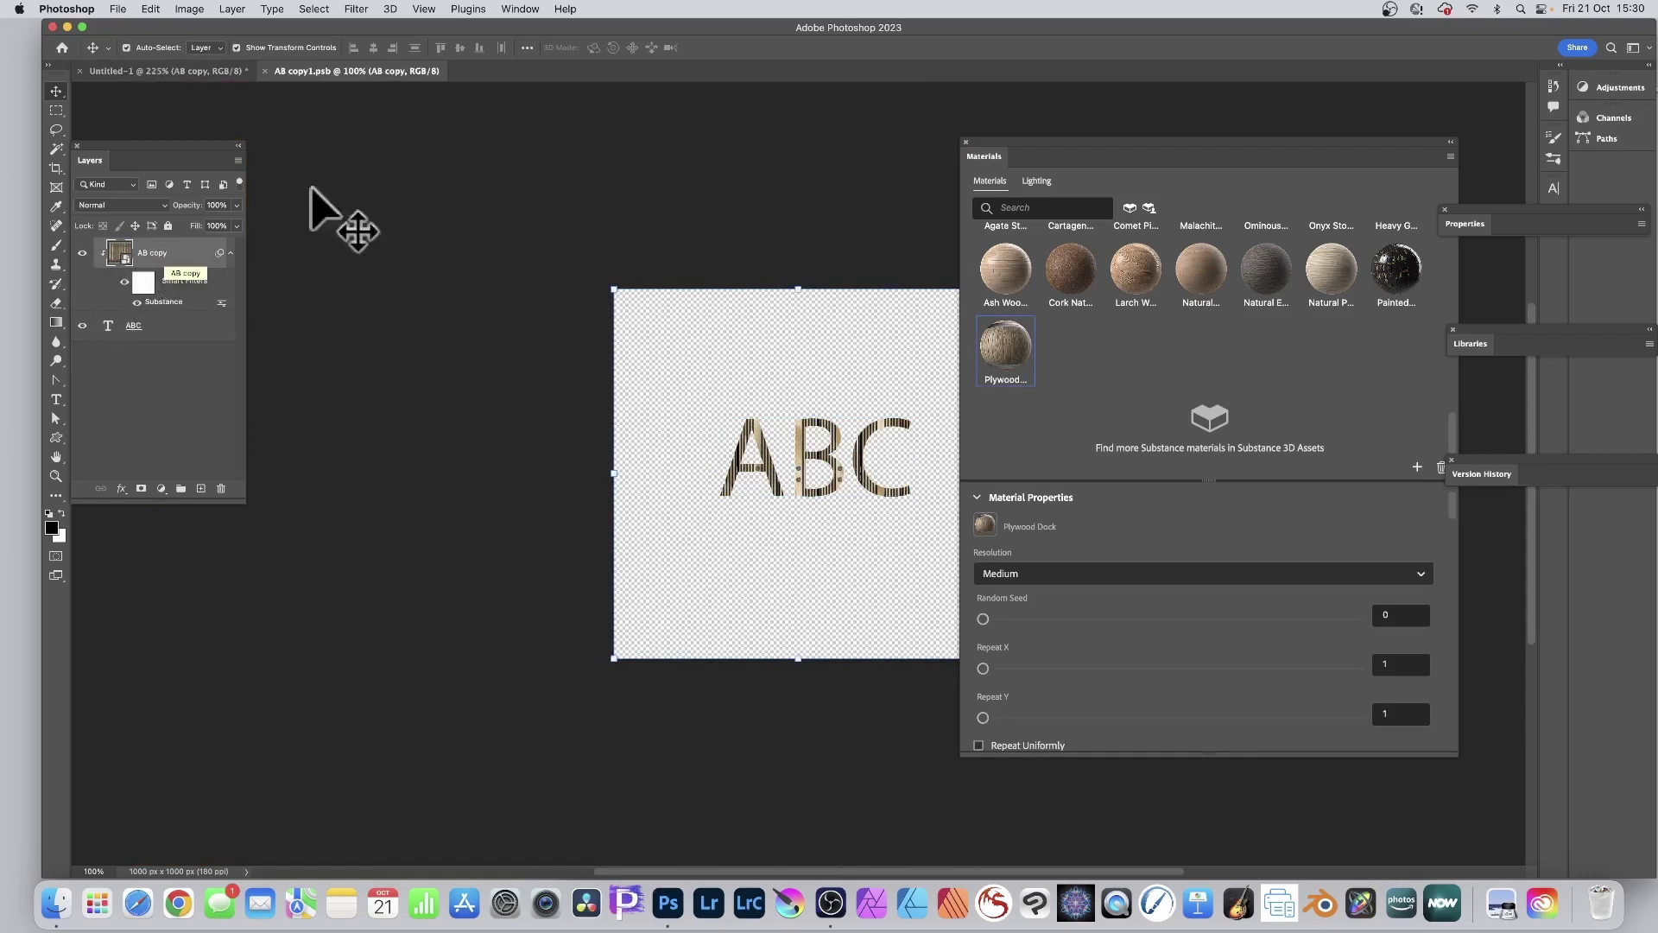
{"action": "left_click", "coordinate": [355, 9]}
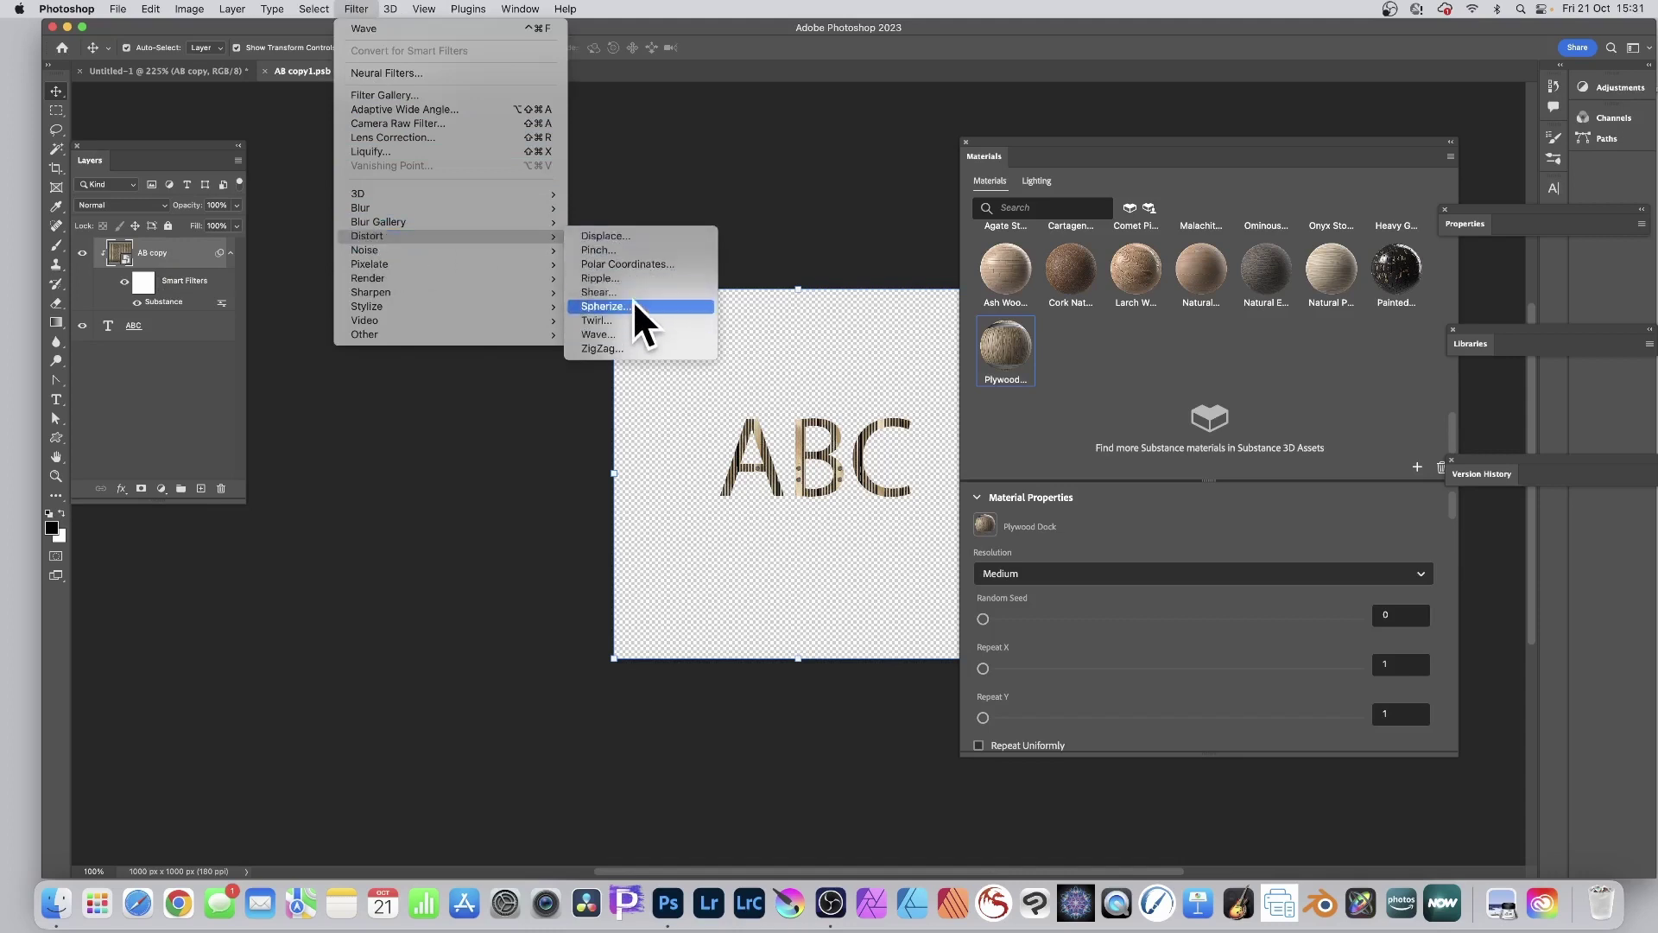
{"action": "left_click", "coordinate": [631, 334]}
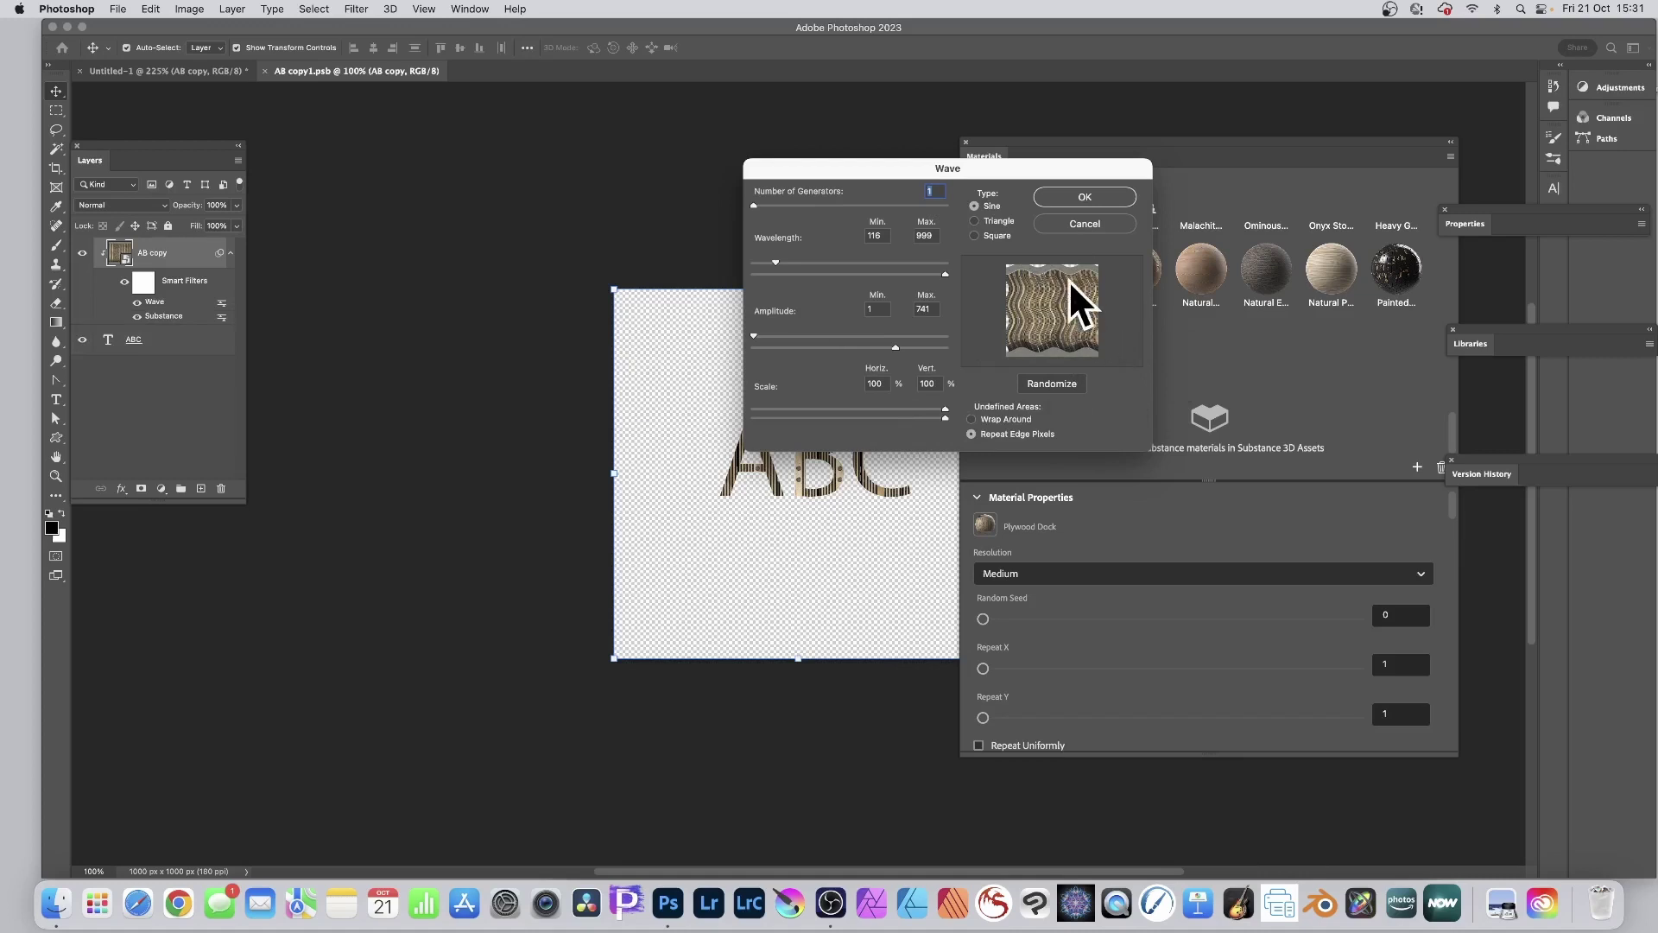
{"action": "left_click", "coordinate": [1071, 381]}
{"action": "left_click", "coordinate": [1071, 382]}
{"action": "left_click", "coordinate": [1071, 382]}
{"action": "left_click", "coordinate": [1071, 382]}
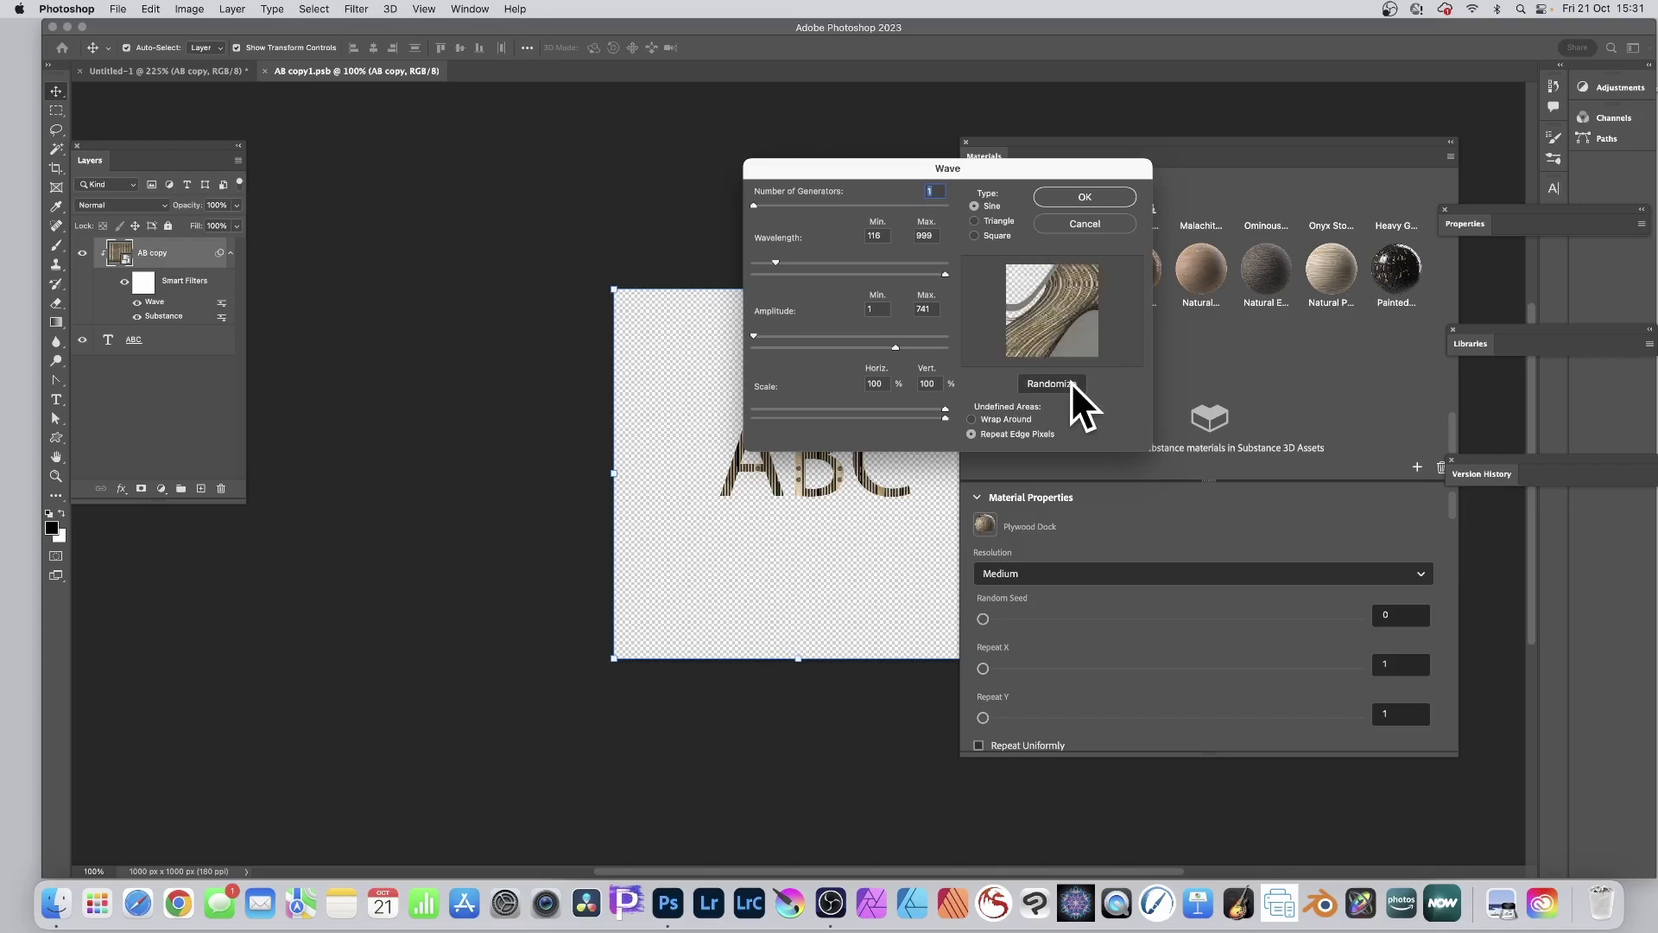
{"action": "left_click", "coordinate": [1071, 382]}
{"action": "left_click", "coordinate": [1090, 197]}
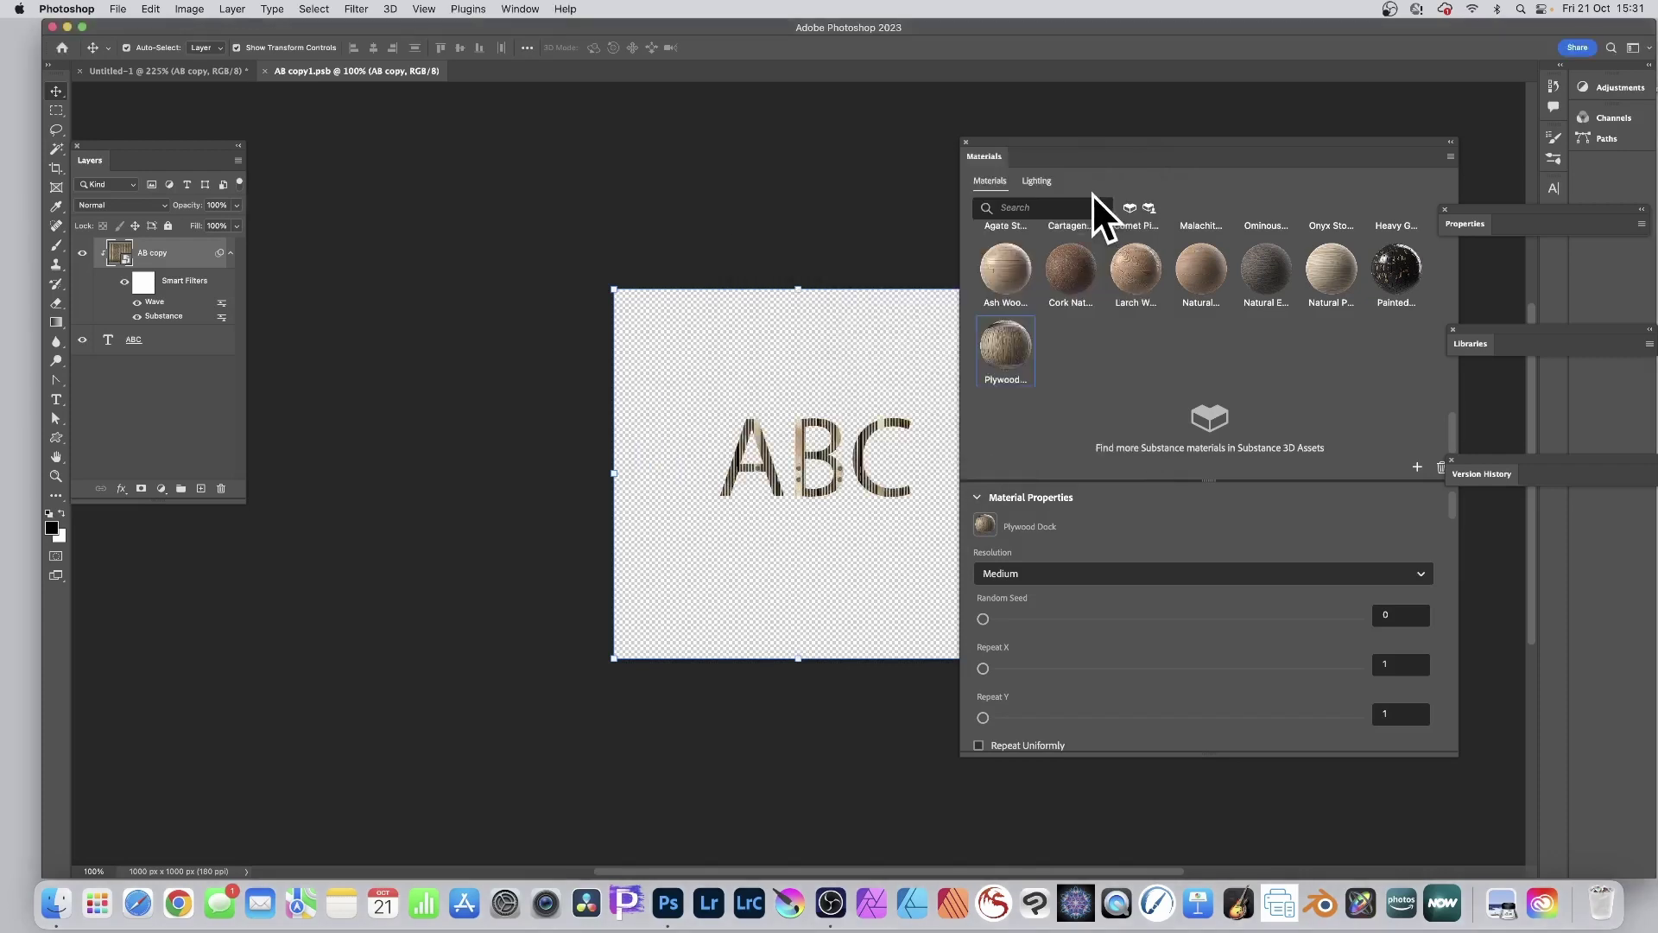
Reapply the Wave filter with minimum wavelength set to 1.
{"action": "left_click", "coordinate": [360, 8]}
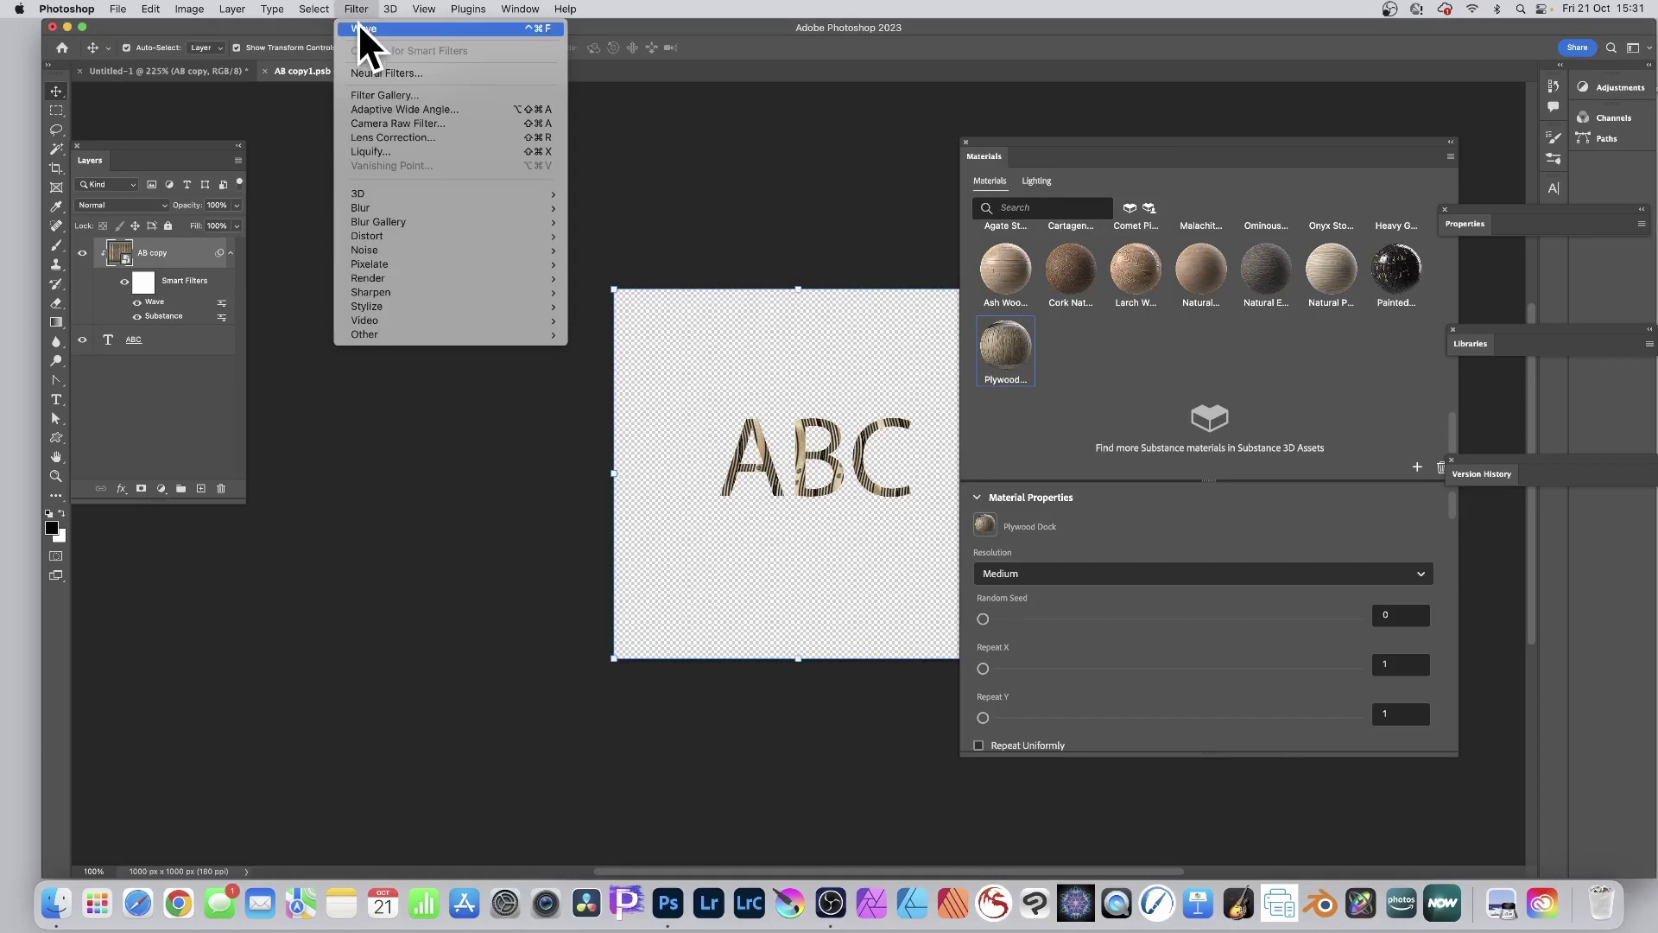
{"action": "left_click", "coordinate": [360, 24]}
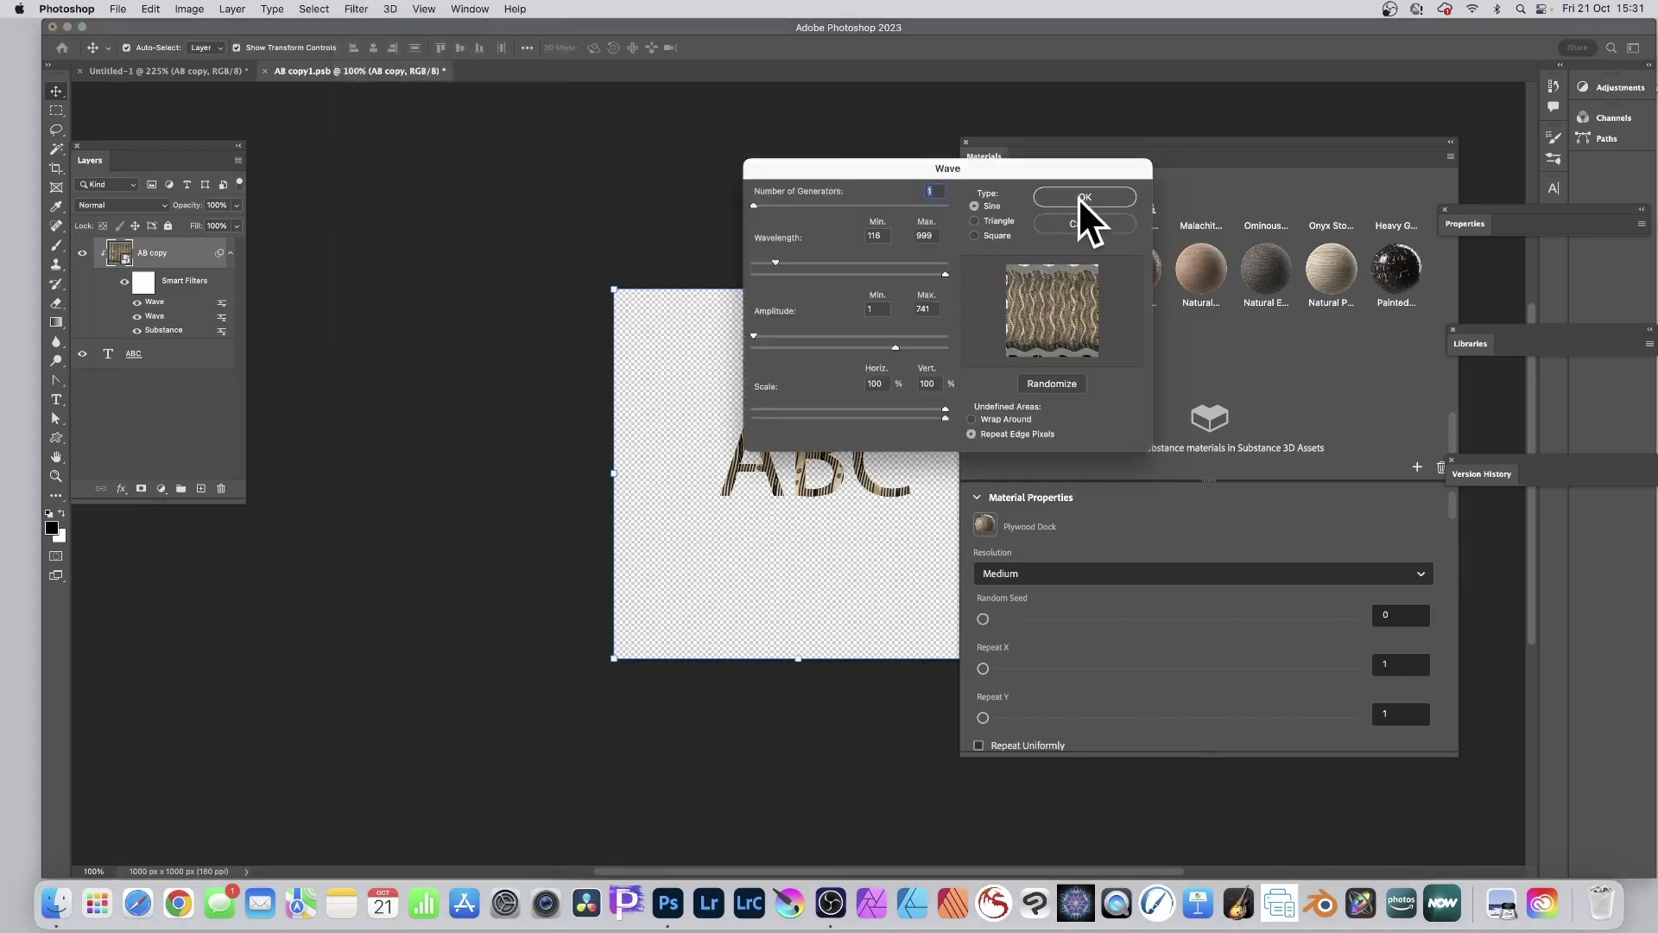
{"action": "left_click_drag", "start_coordinate": [775, 262], "coordinate": [754, 262]}
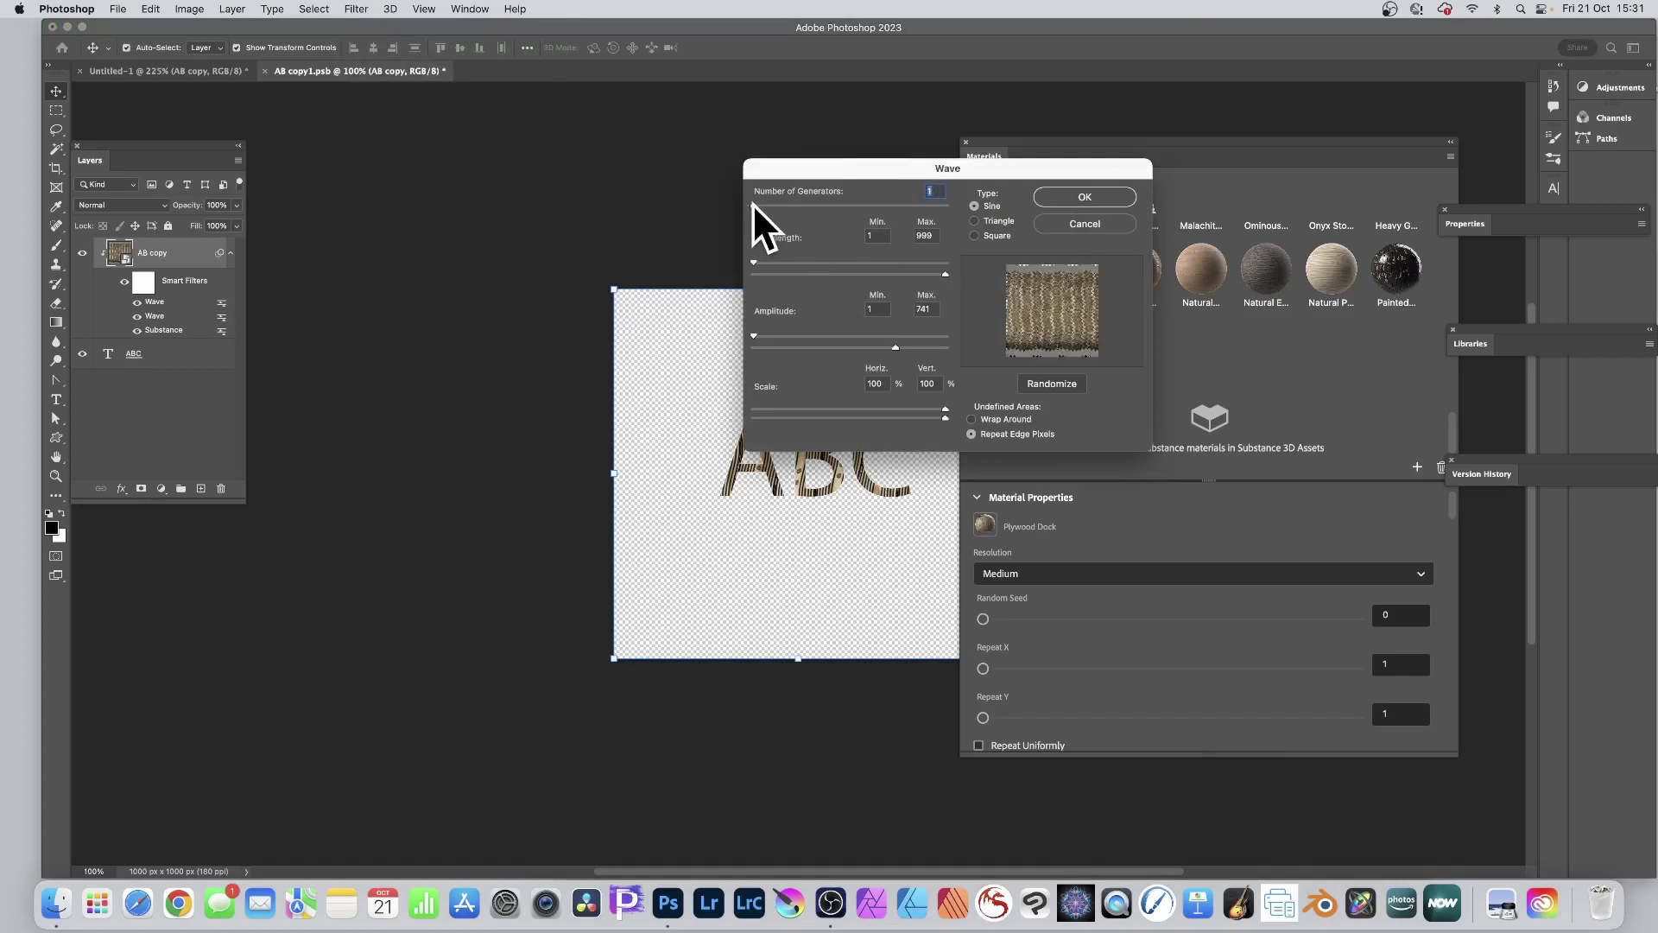
{"action": "left_click", "coordinate": [1064, 196]}
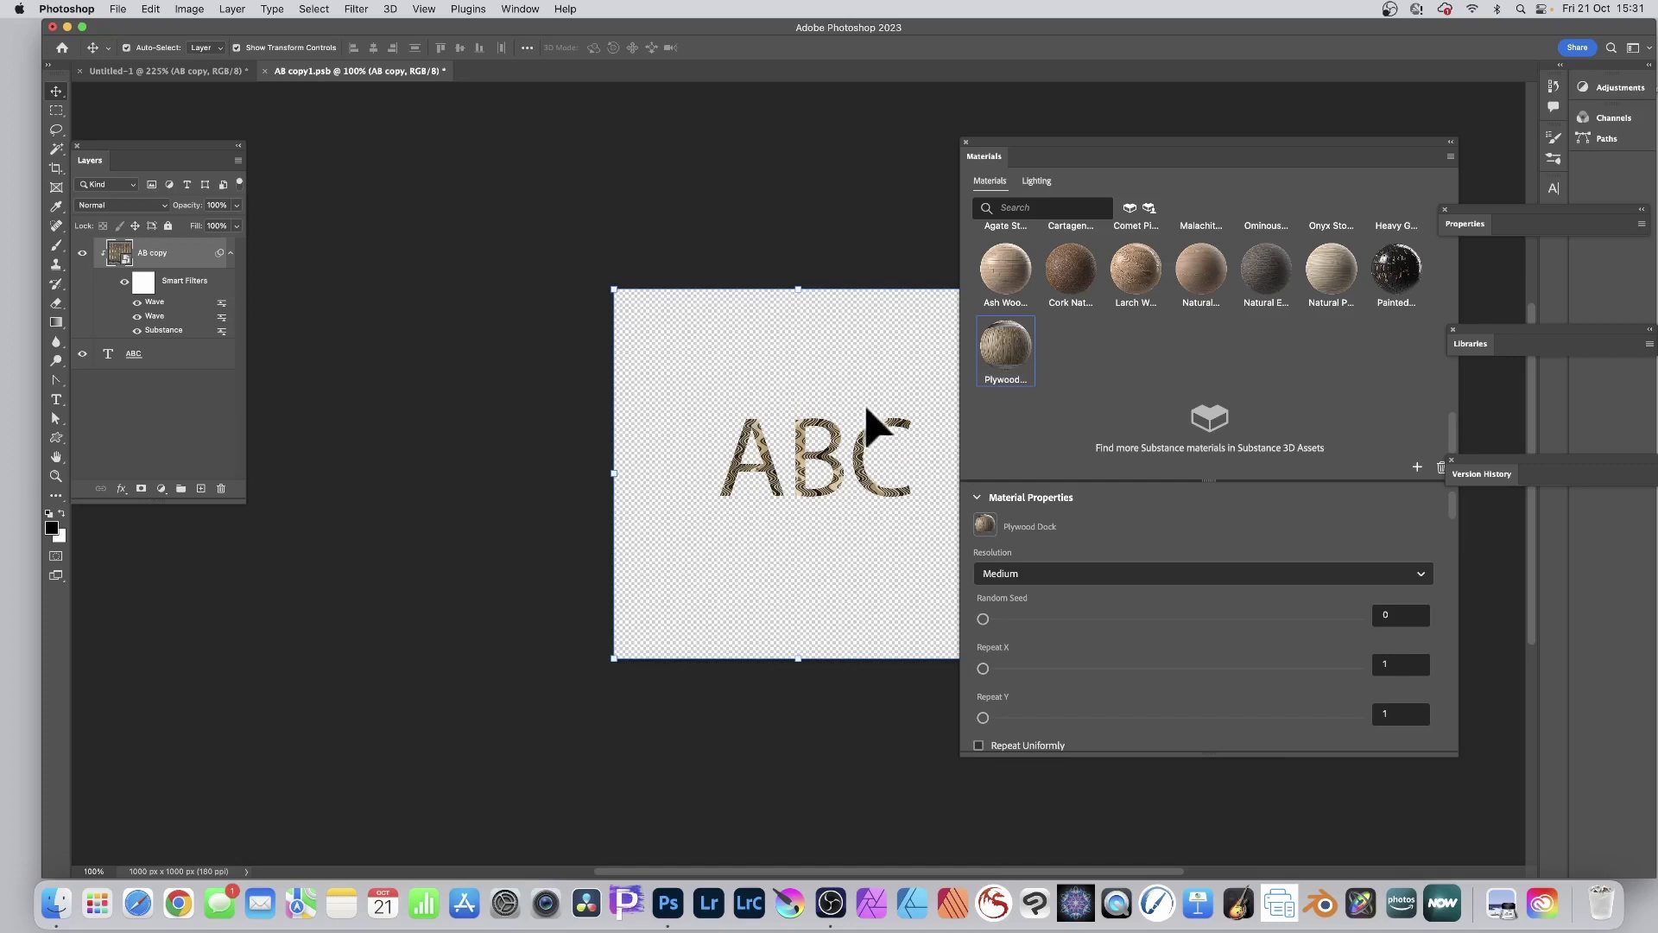
Save and close AB copy1.psb, then select the Background layer in Untitled-1.
{"action": "left_click", "coordinate": [266, 71]}
{"action": "left_click", "coordinate": [814, 313]}
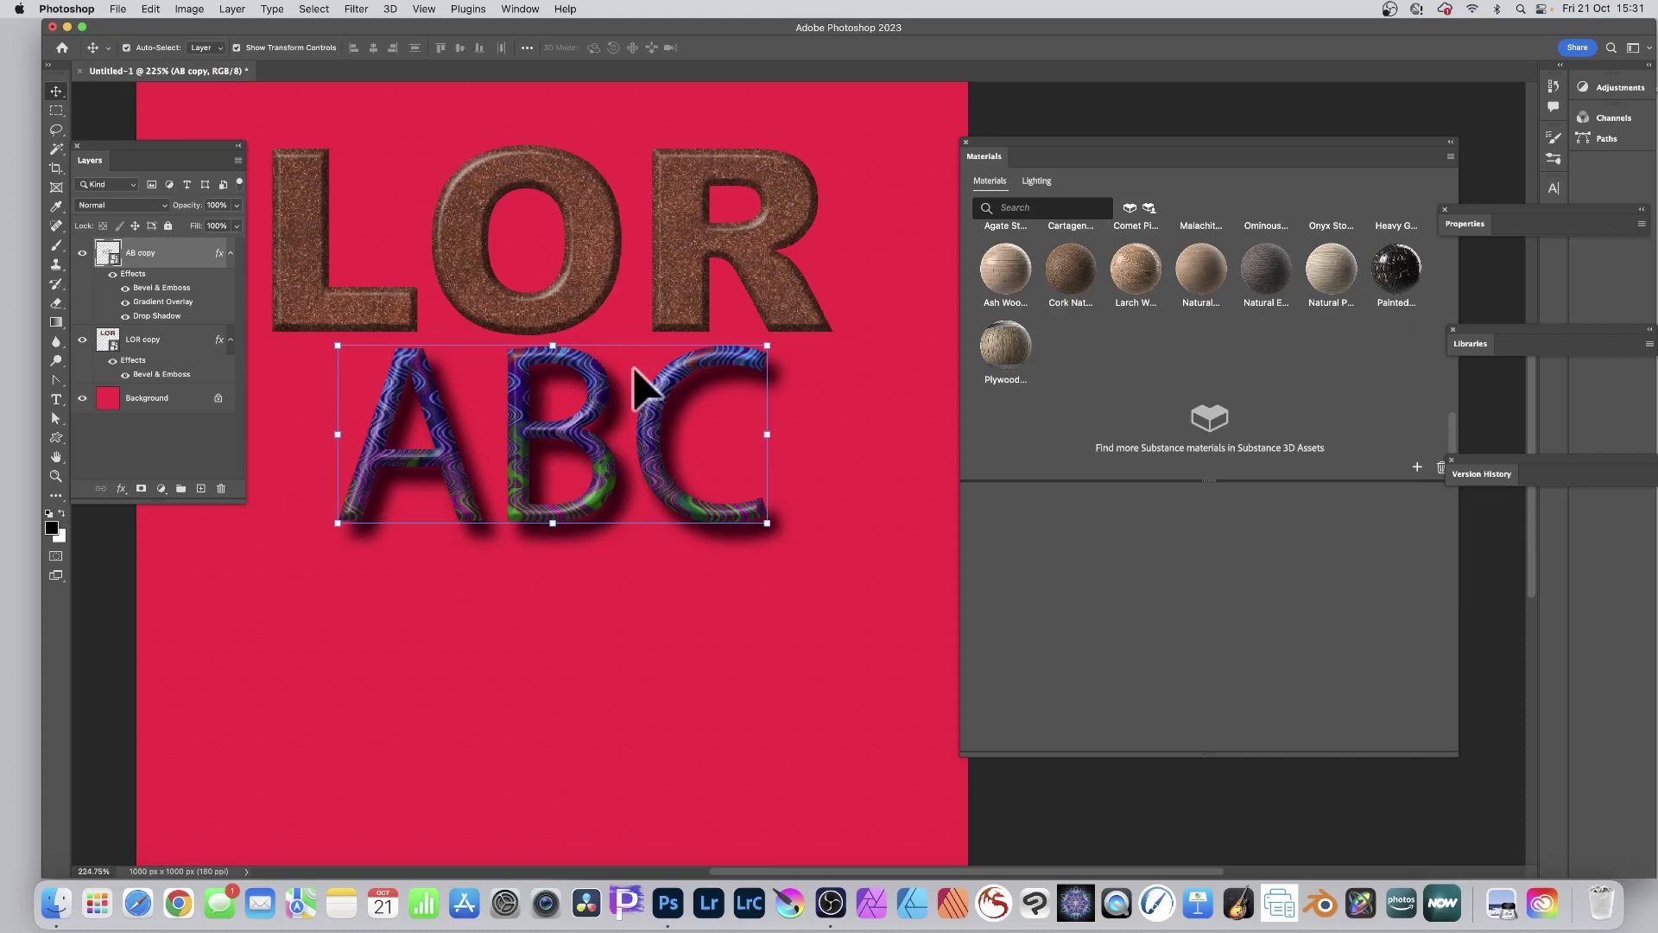
{"action": "left_click", "coordinate": [145, 399]}
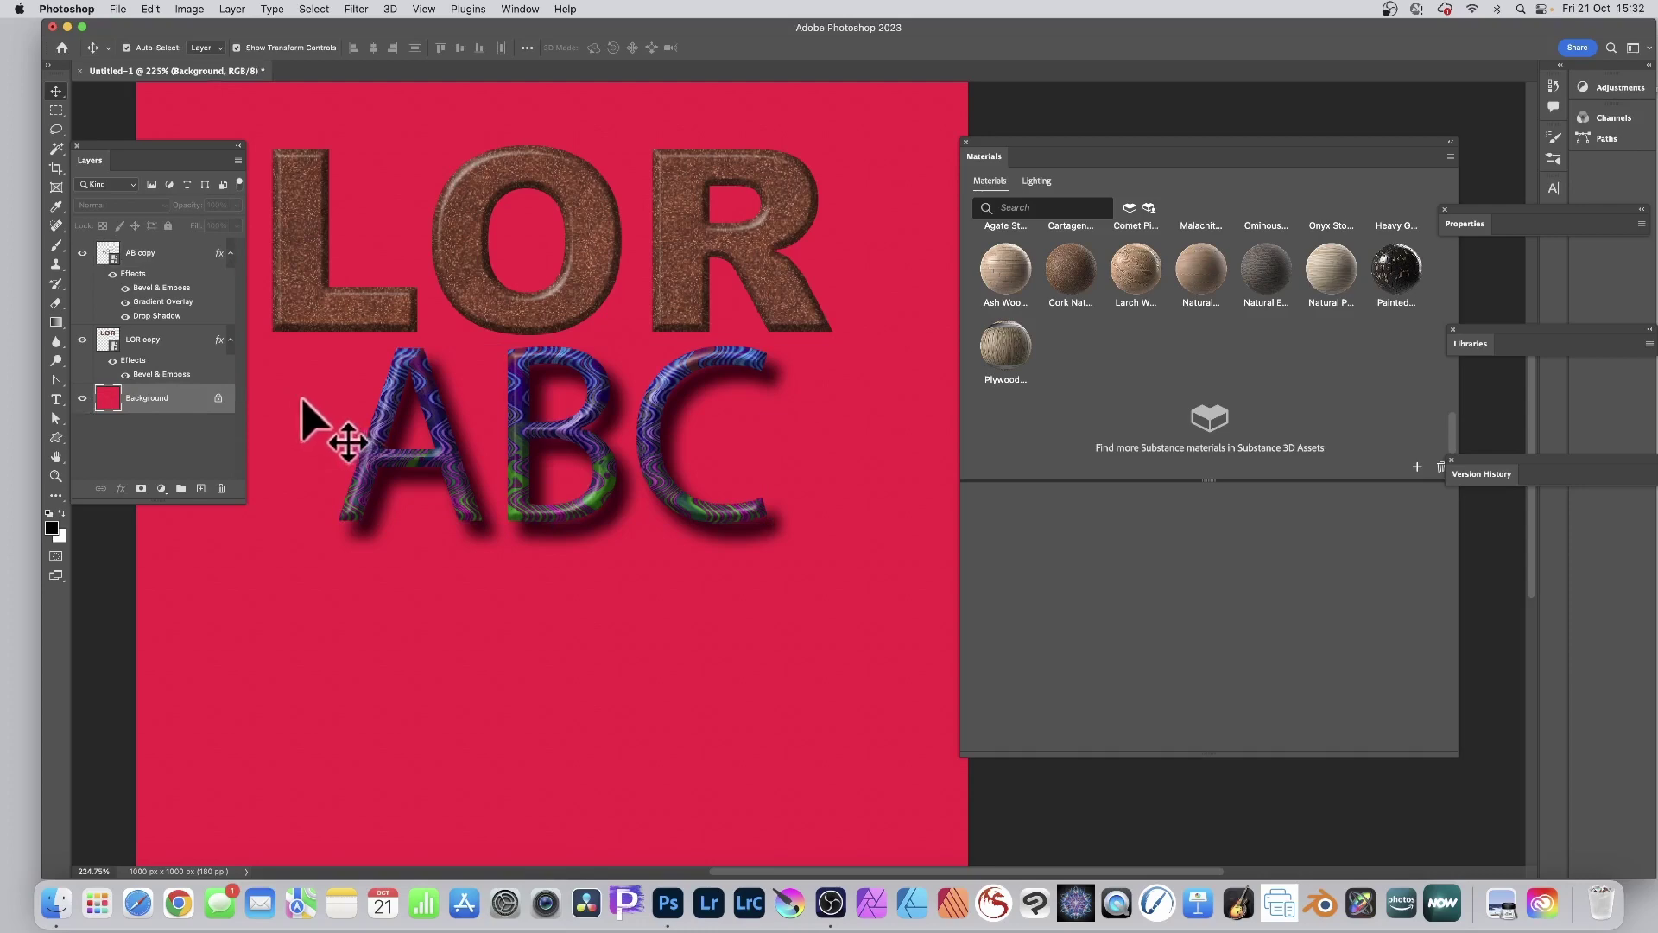
Fill the background with Gold Leaf material, then swap it for Steel Spade Pattern.
{"action": "scroll", "coordinate": [1161, 323], "scroll_direction": "up", "scroll_amount": 5}
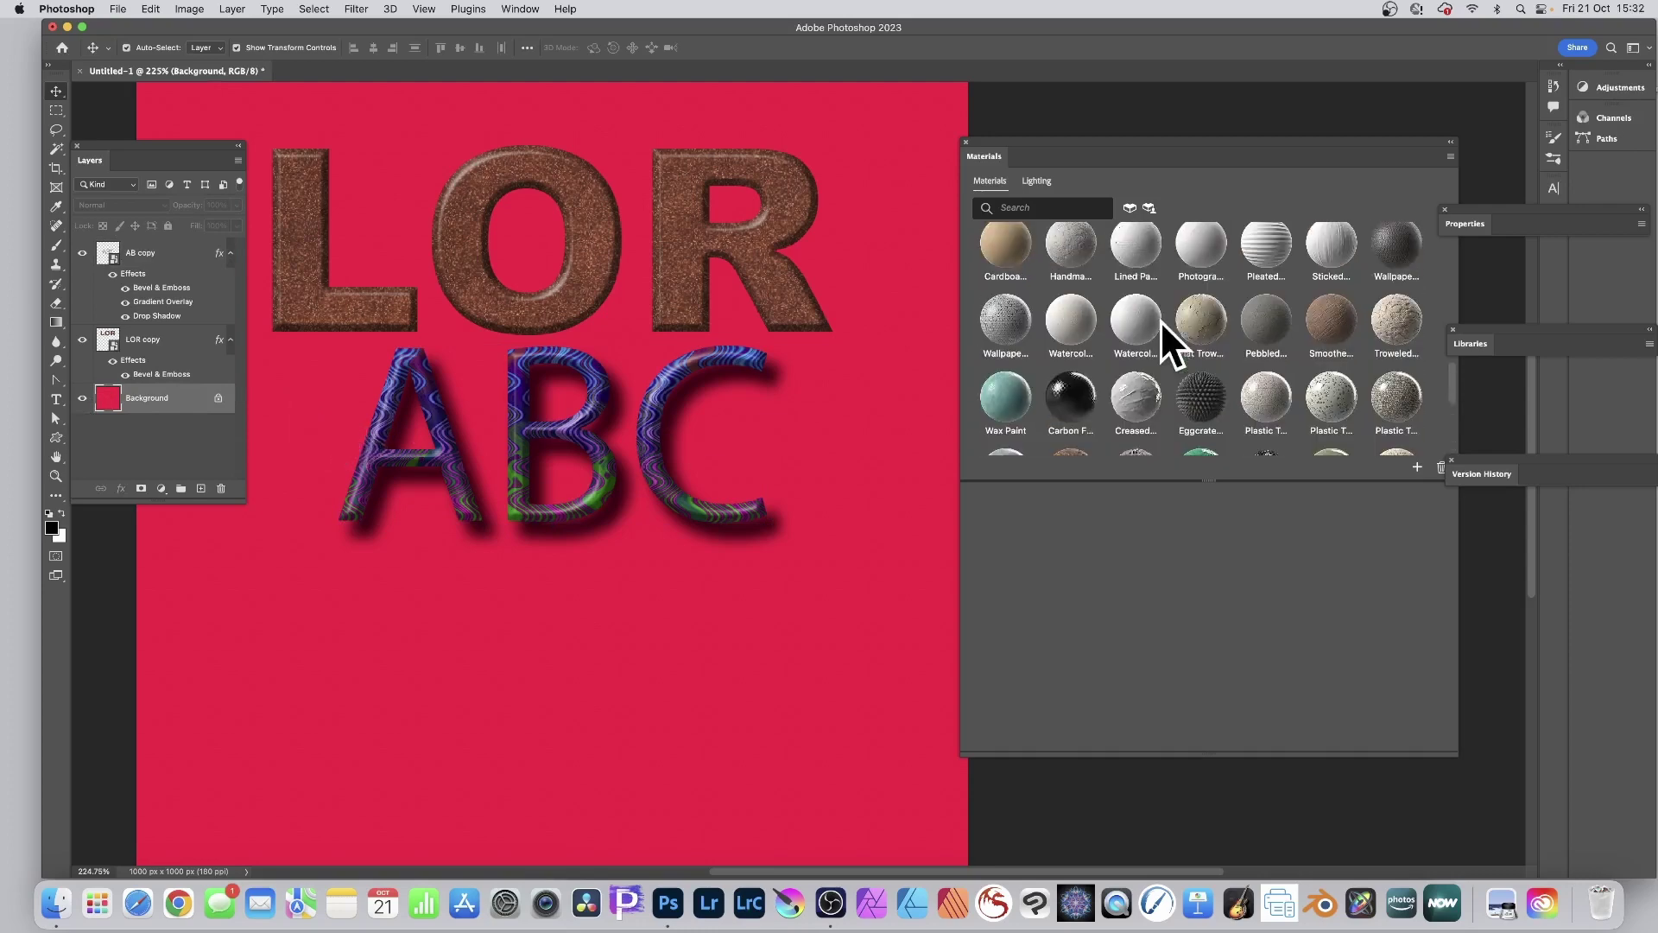
{"action": "scroll", "coordinate": [1225, 303], "scroll_direction": "down", "scroll_amount": 5}
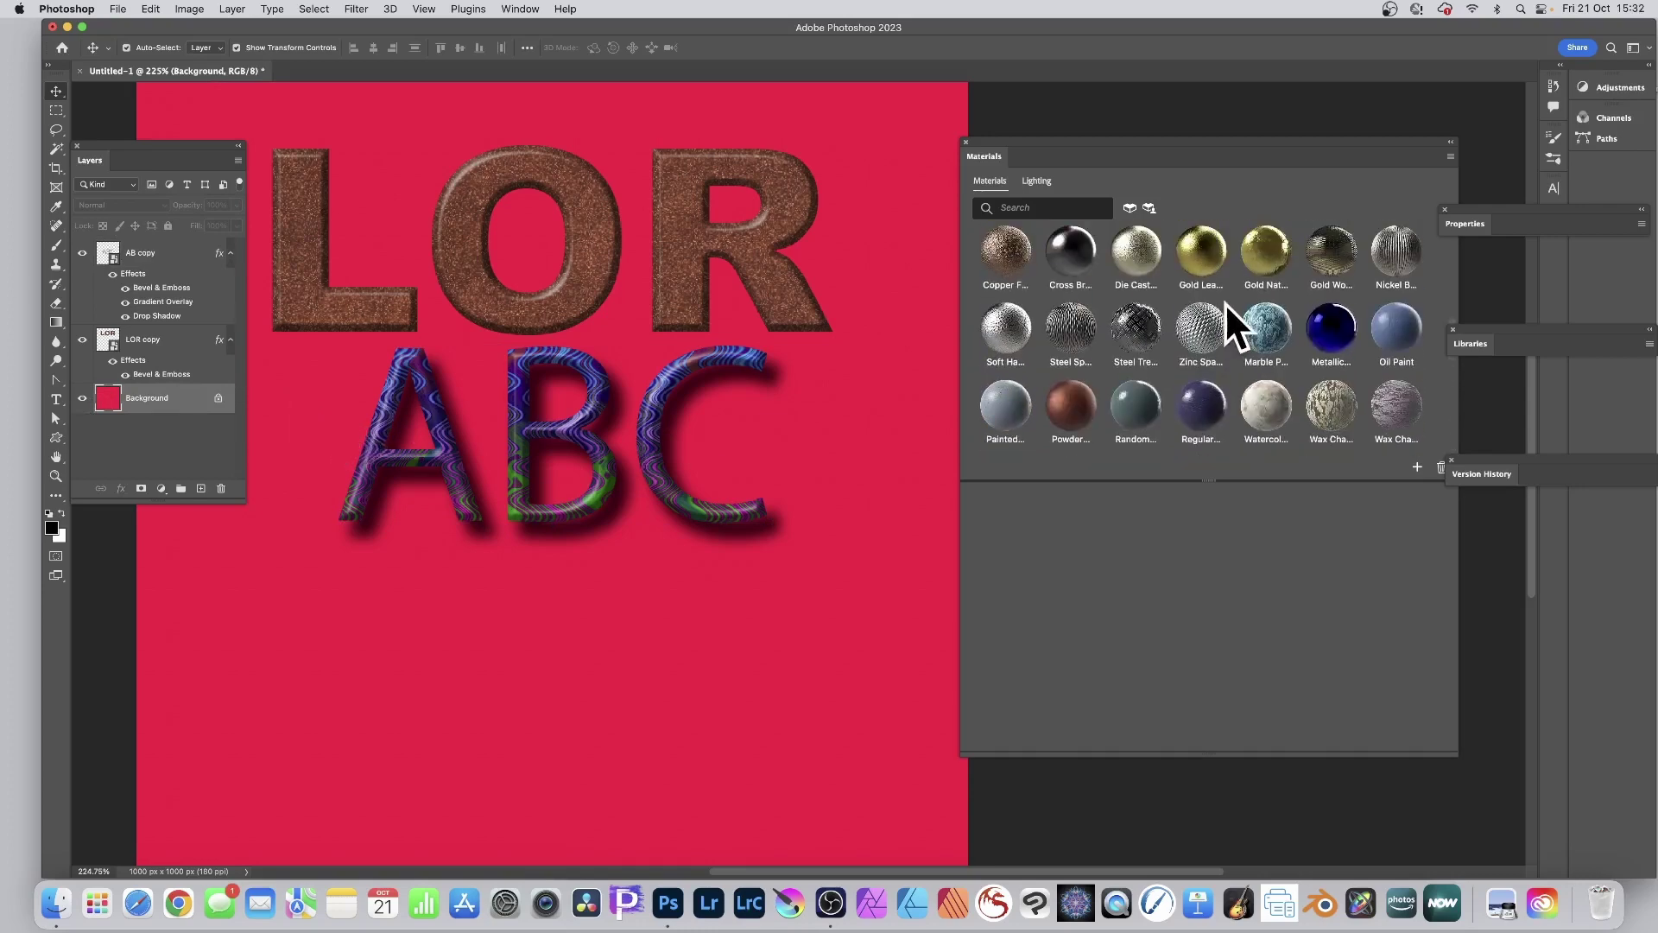
{"action": "left_click", "coordinate": [1211, 263]}
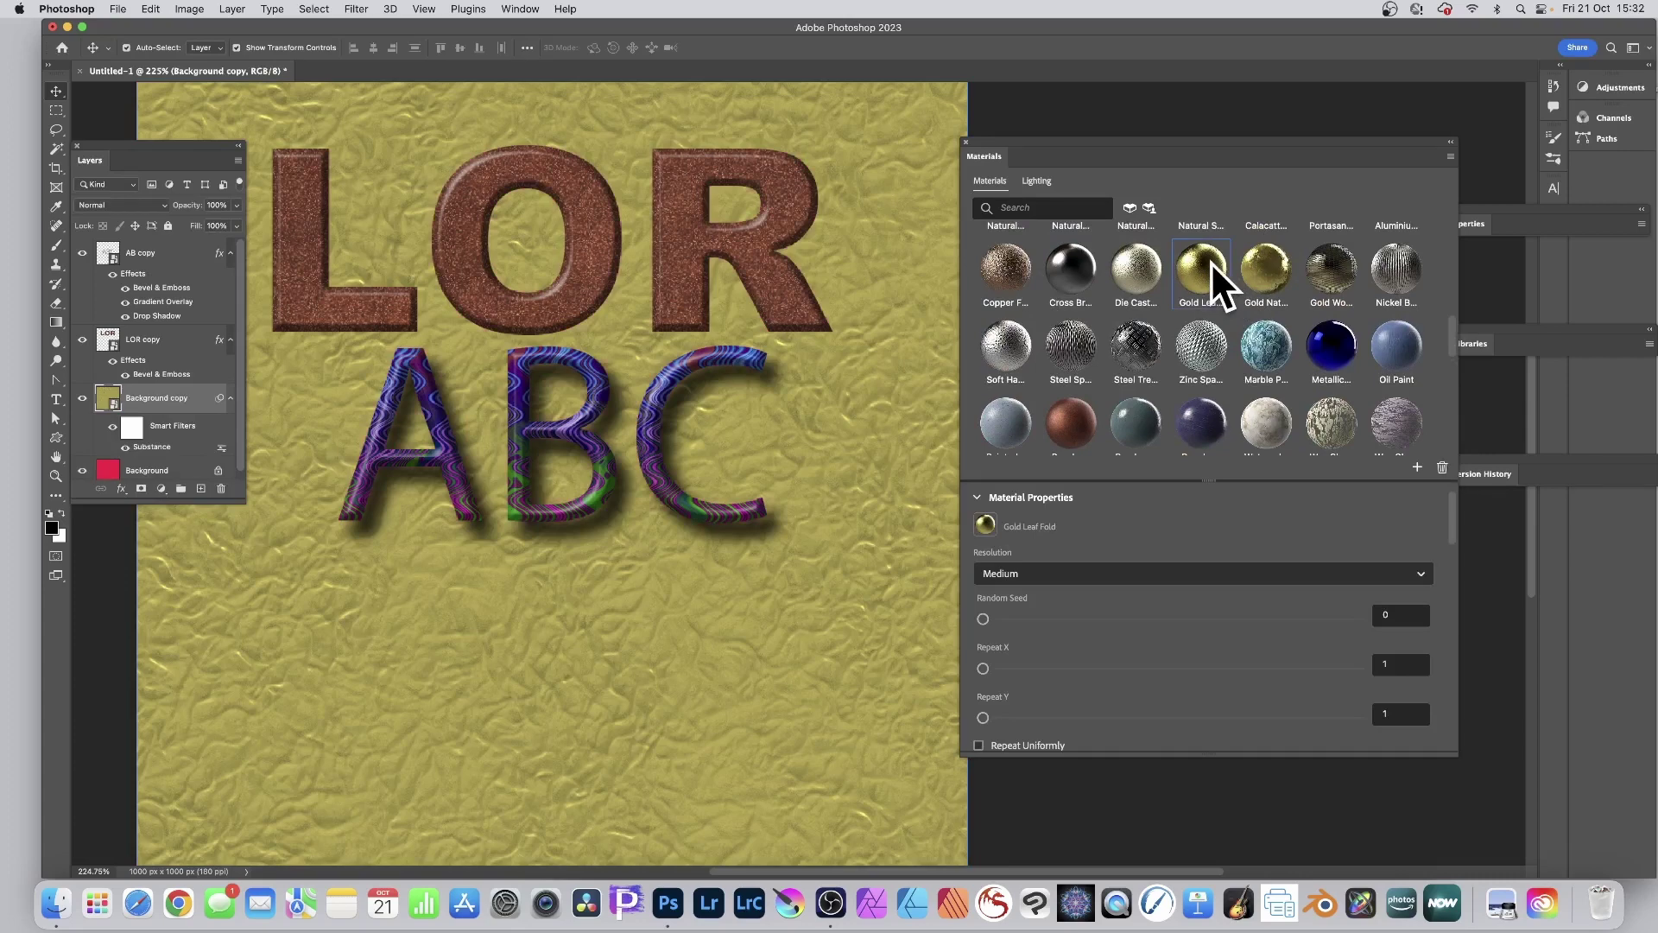
{"action": "left_click", "coordinate": [1063, 351]}
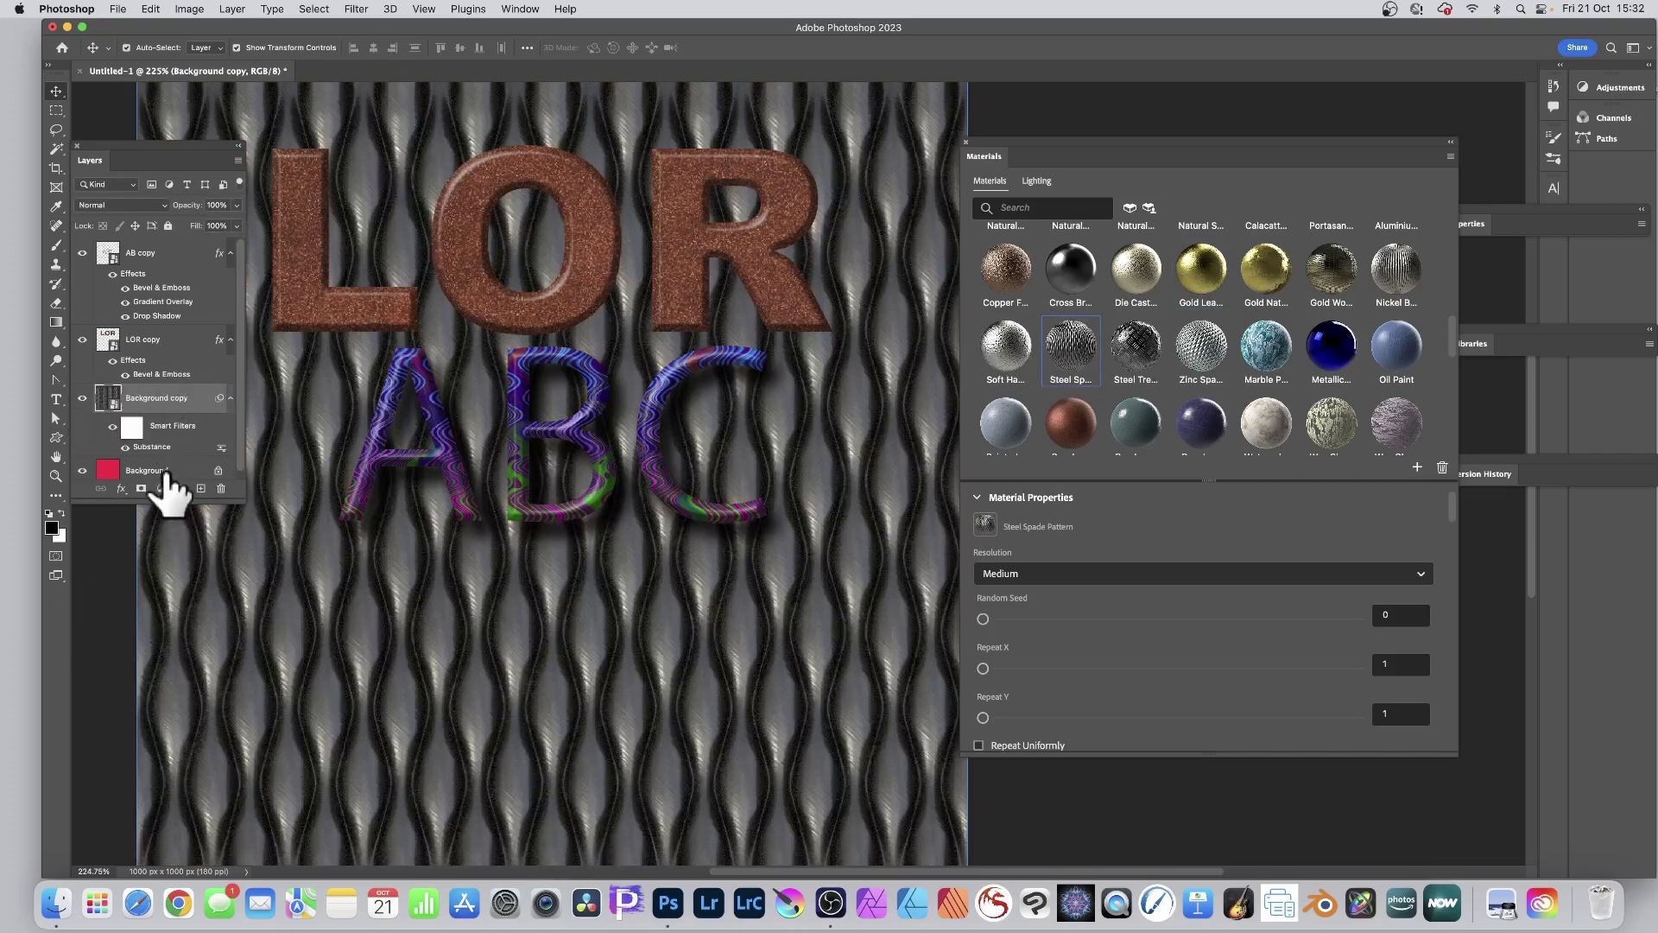
Set the steel pattern's Repeat Y to 7.9 and select the ABC text layer.
{"action": "scroll", "coordinate": [170, 484], "scroll_direction": "down", "scroll_amount": 1}
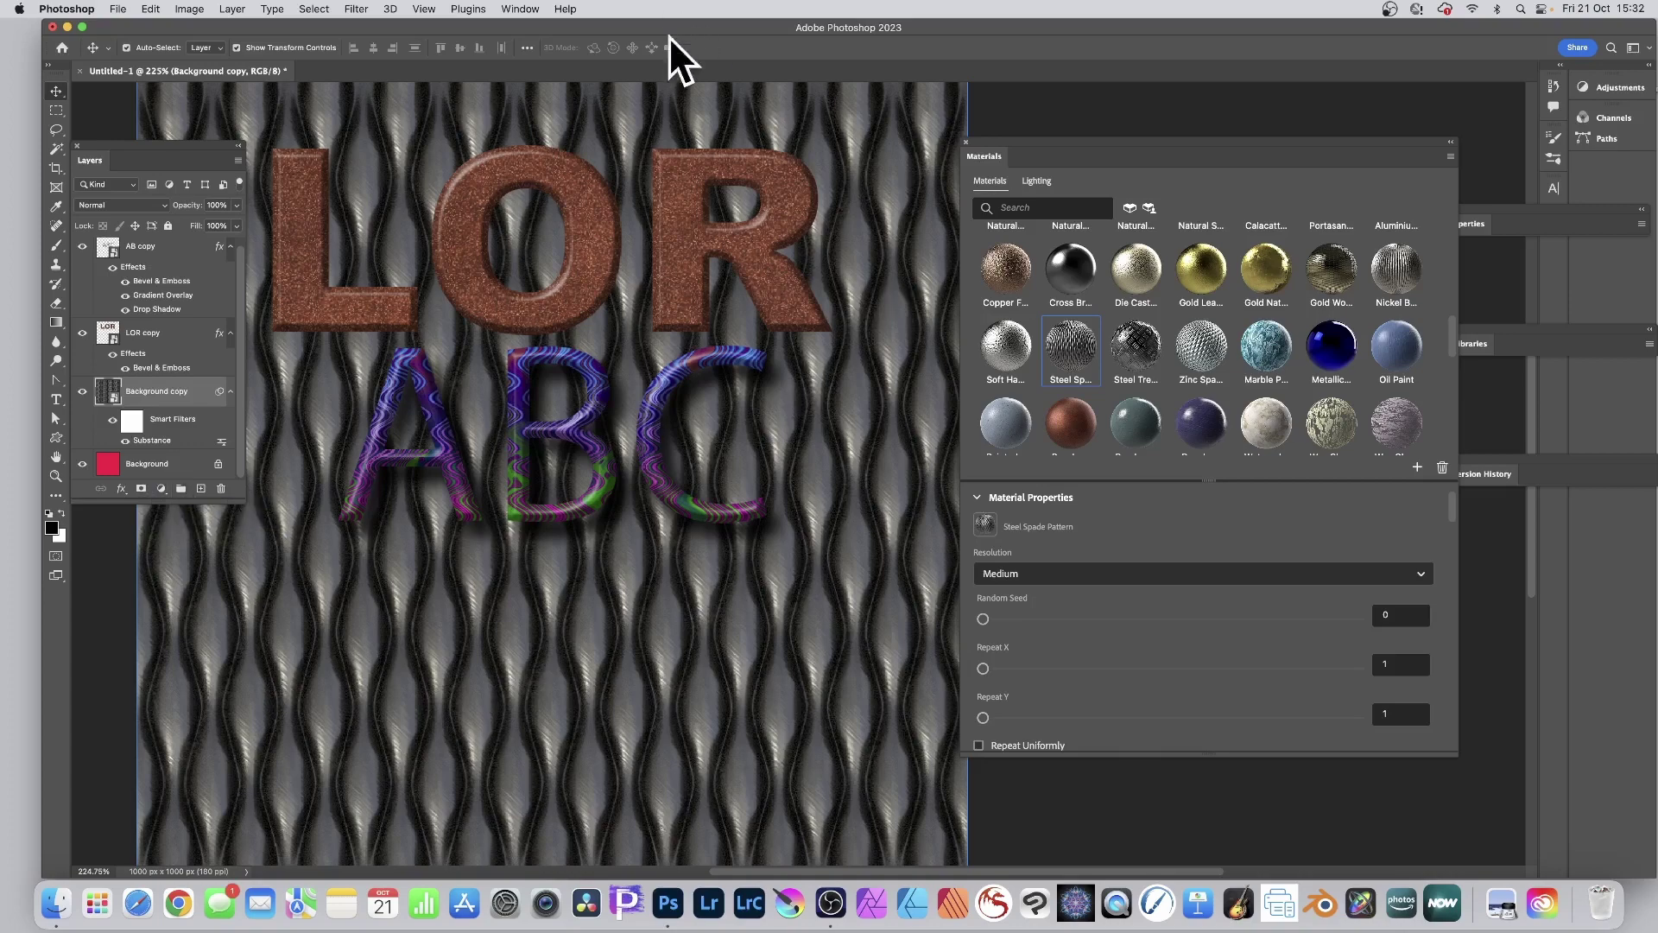
{"action": "scroll", "coordinate": [1154, 644], "scroll_direction": "down", "scroll_amount": 3}
{"action": "left_click", "coordinate": [1059, 574]}
{"action": "left_click", "coordinate": [1201, 572]}
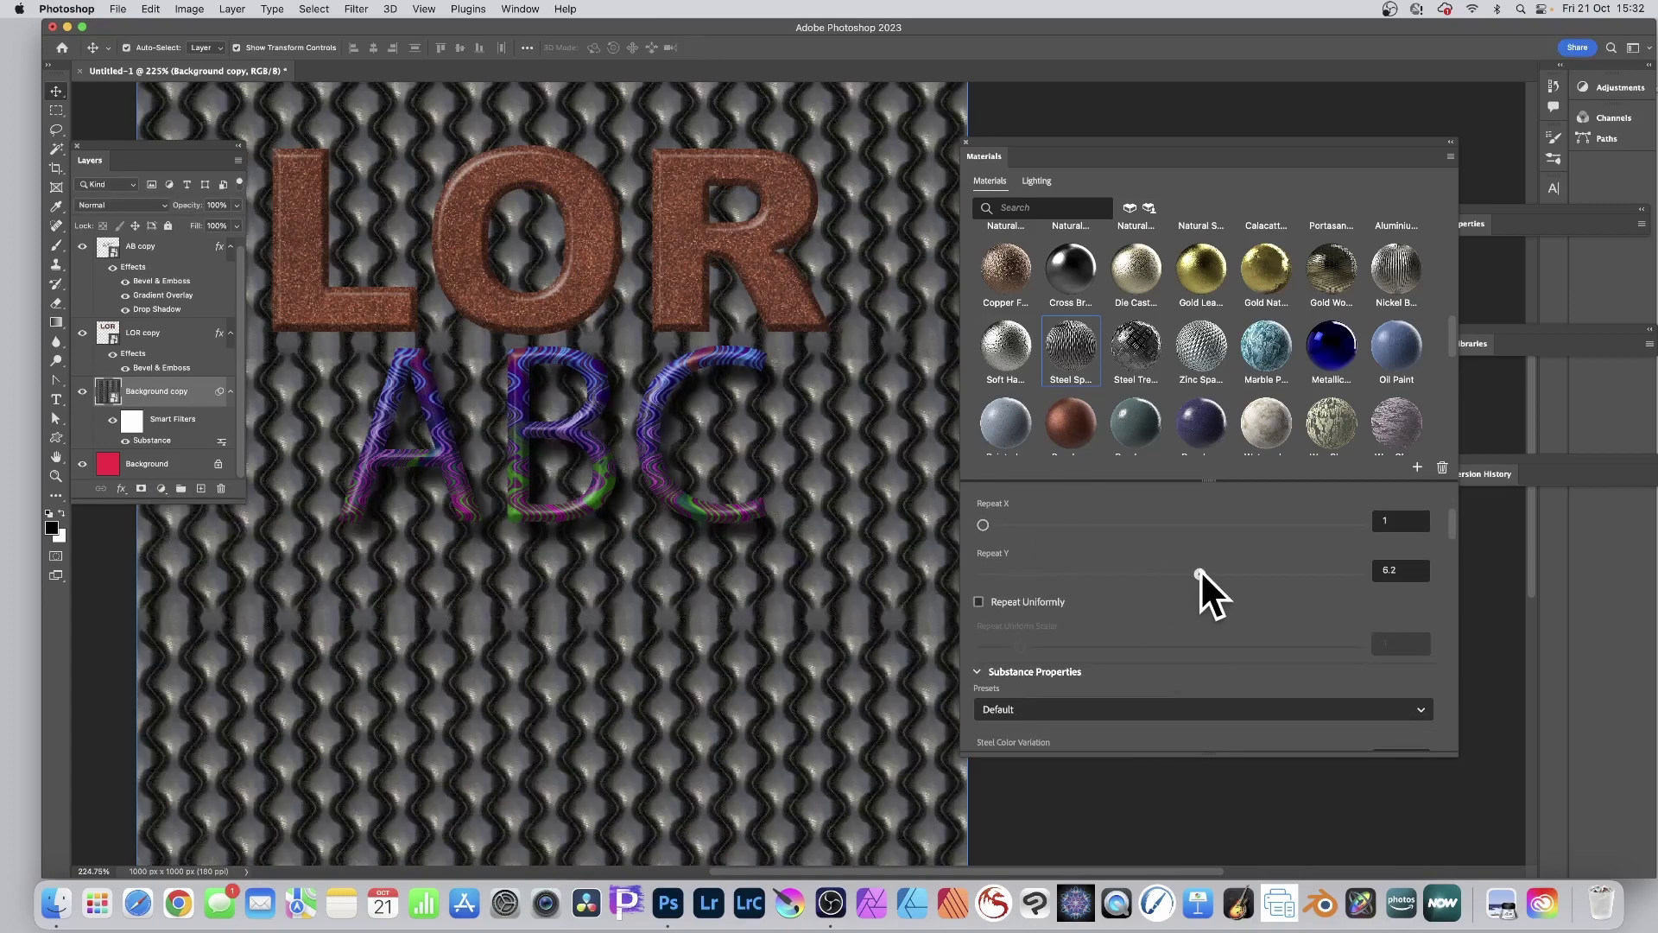
{"action": "left_click", "coordinate": [1273, 572]}
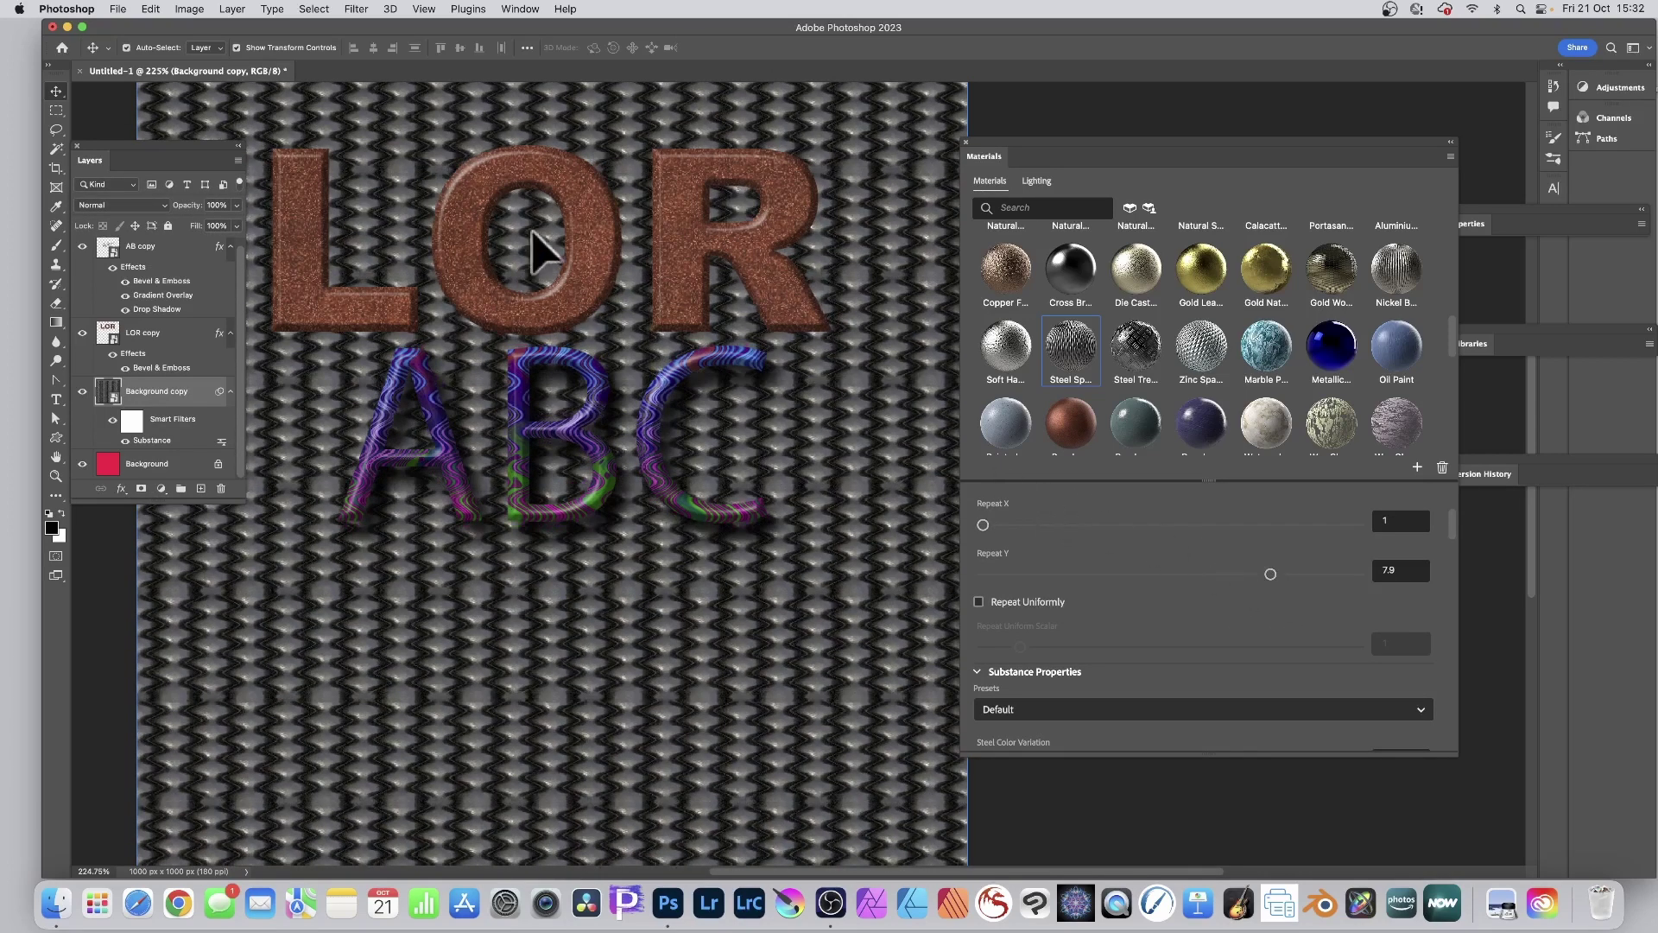
{"action": "left_click", "coordinate": [155, 249]}
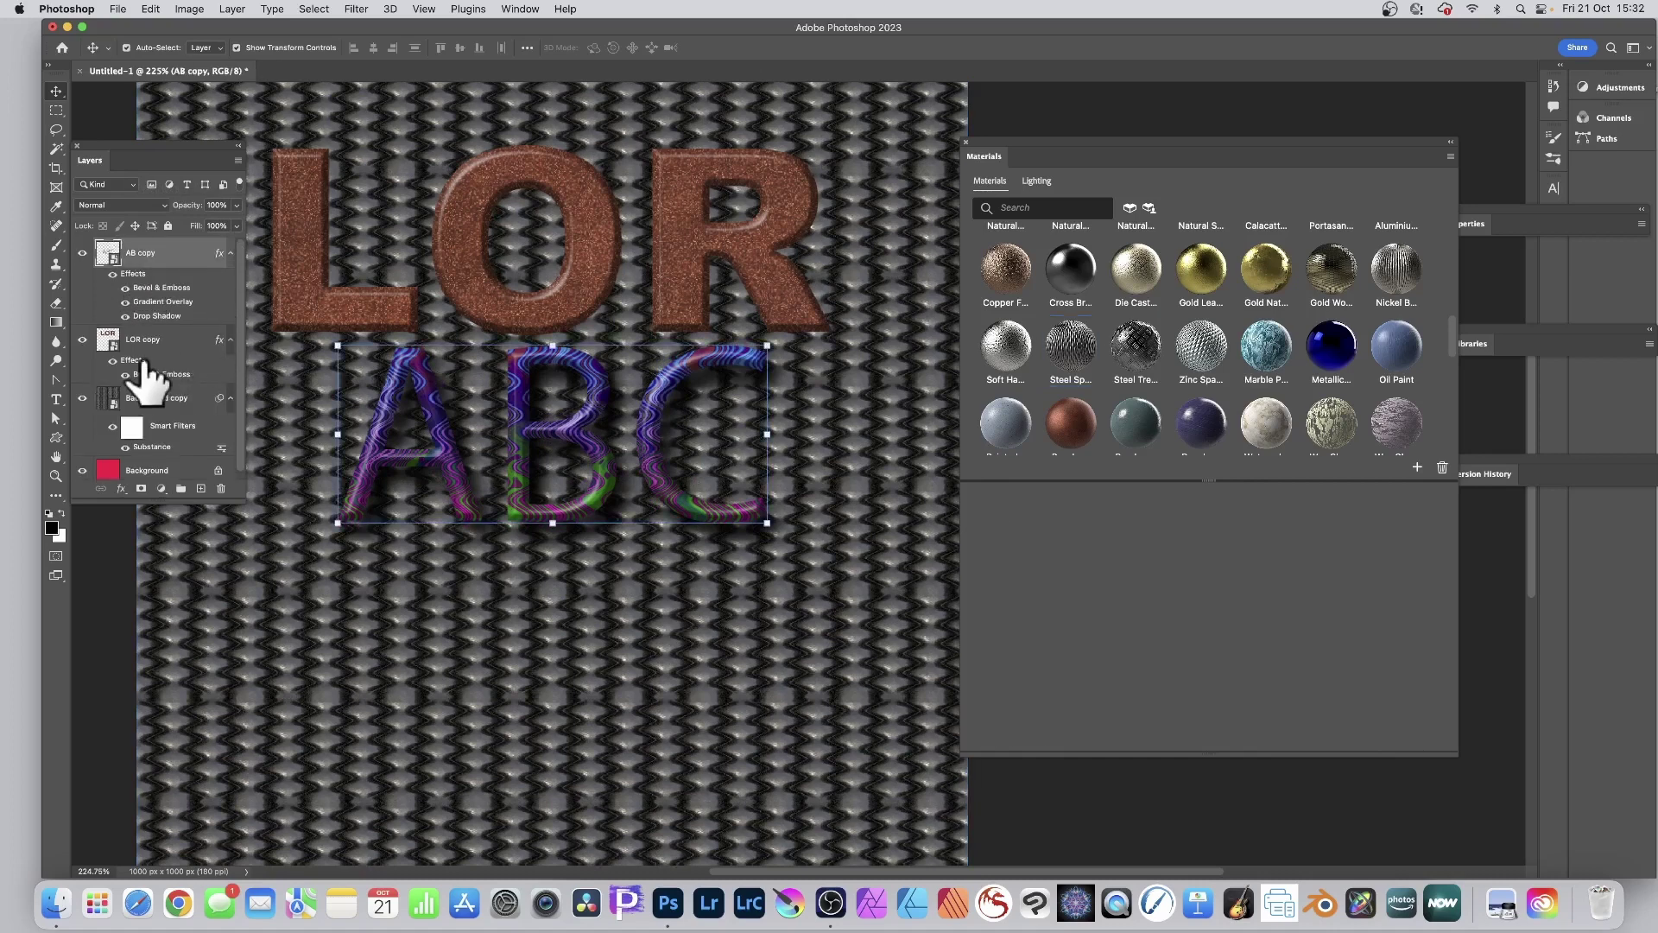
Deselect all layers and add a Hue/Saturation adjustment layer named Hue/Saturation 1 from the Layer menu.
{"action": "left_click", "coordinate": [153, 477]}
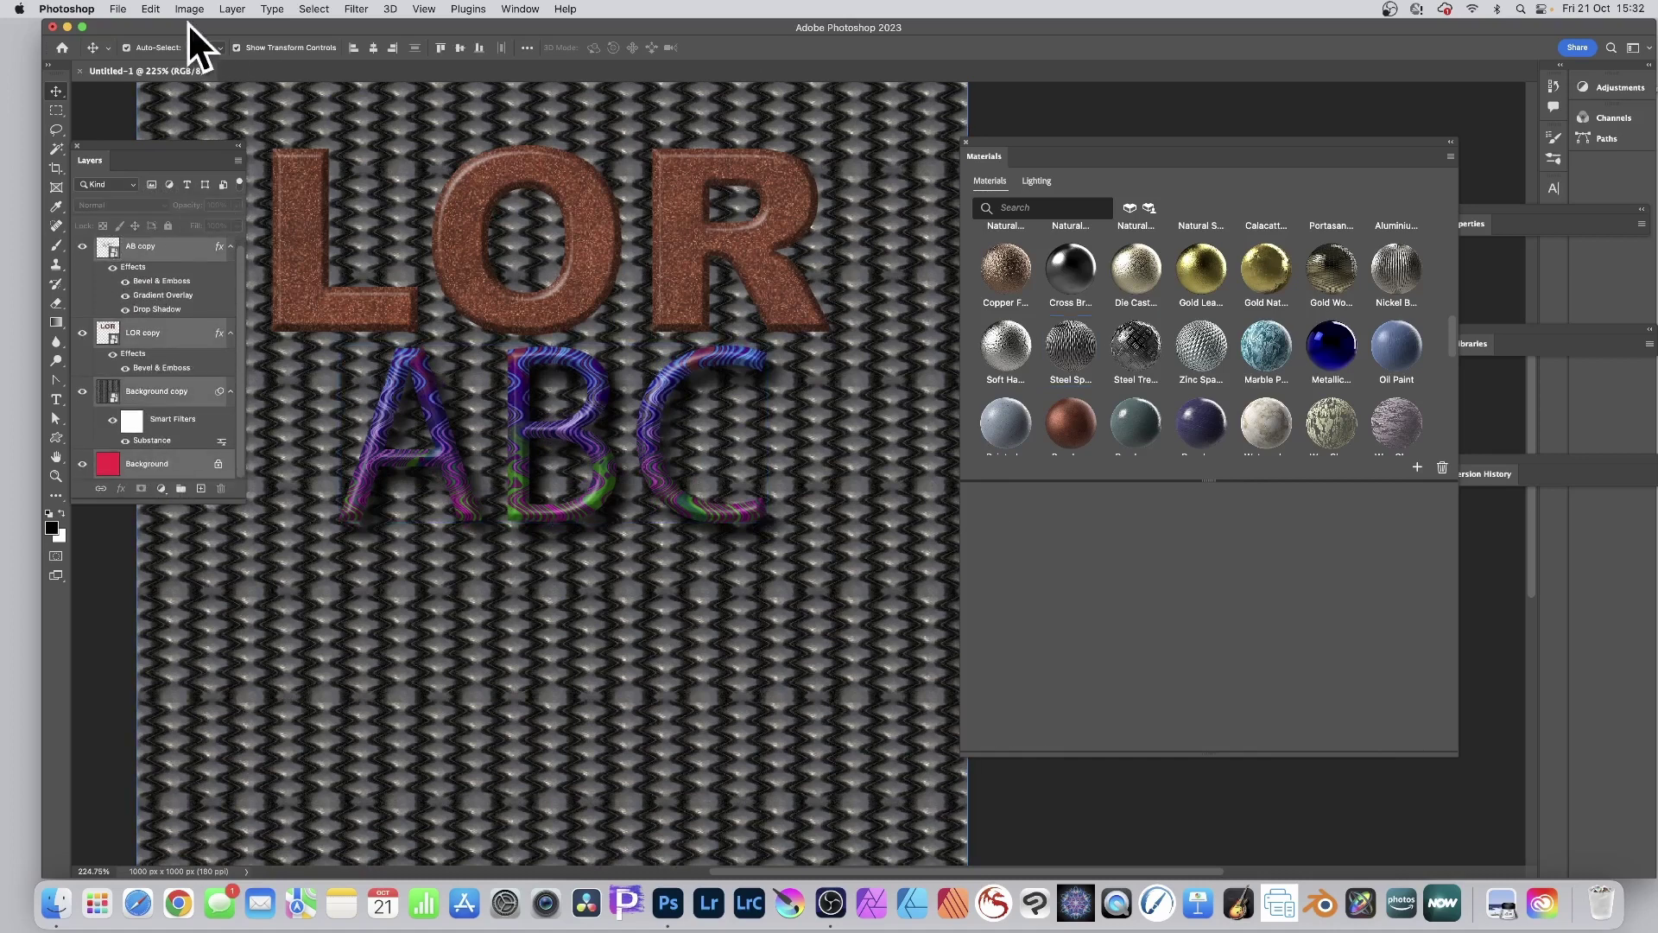
{"action": "left_click", "coordinate": [233, 10]}
{"action": "mouse_move", "coordinate": [268, 308]}
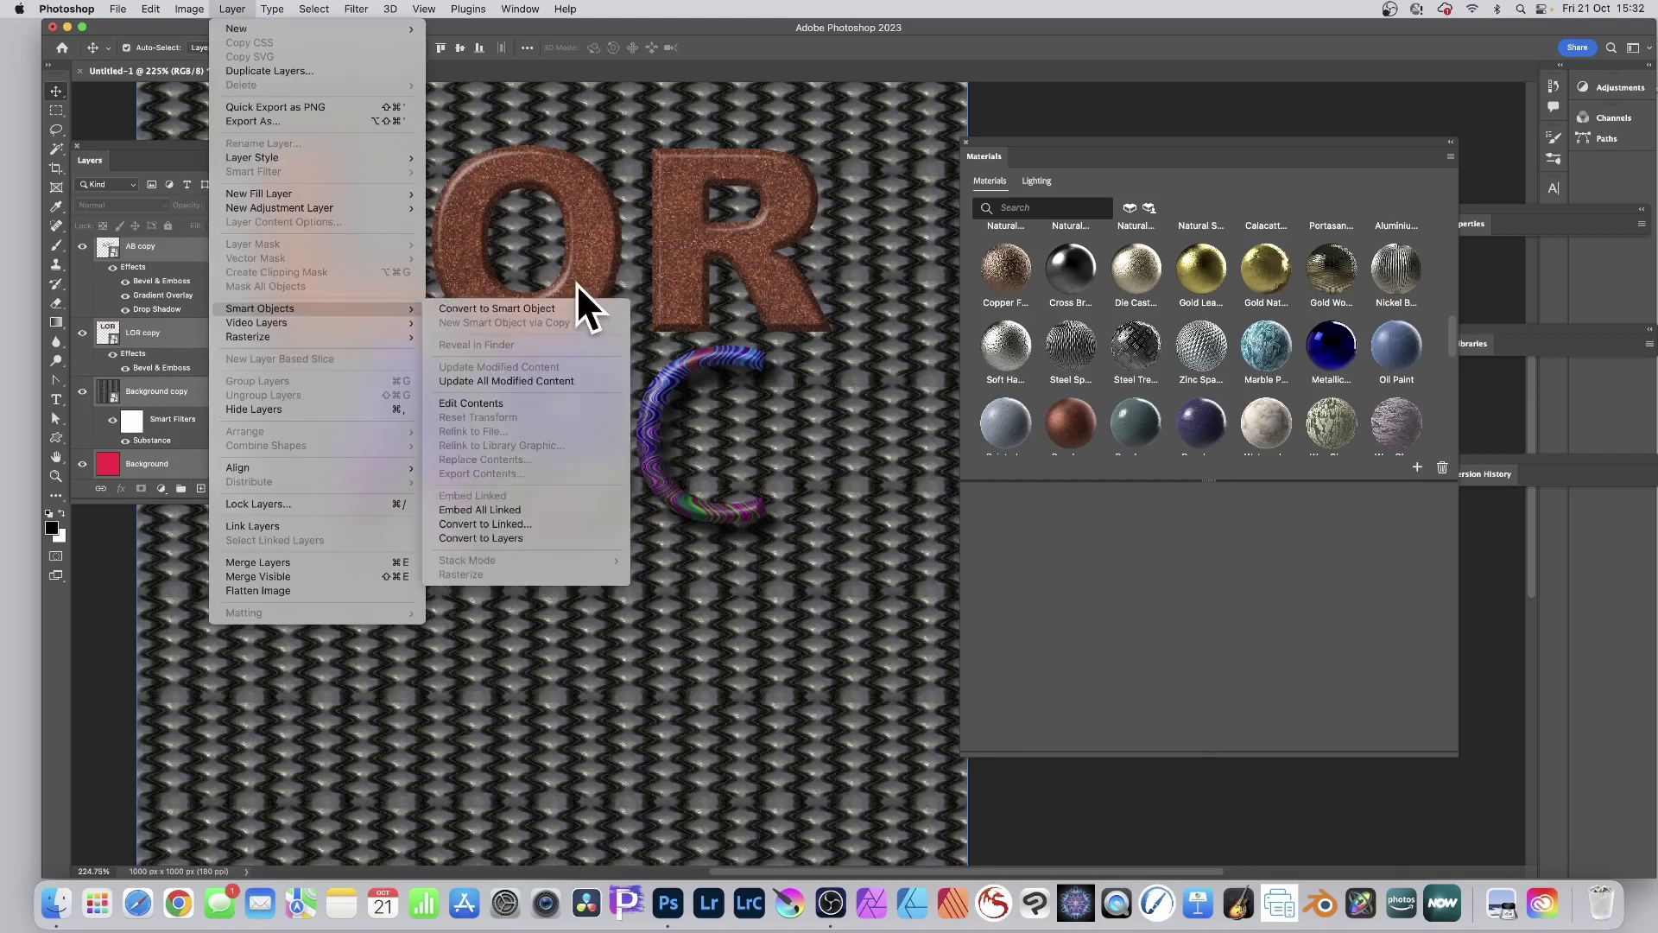
{"action": "left_click", "coordinate": [947, 43]}
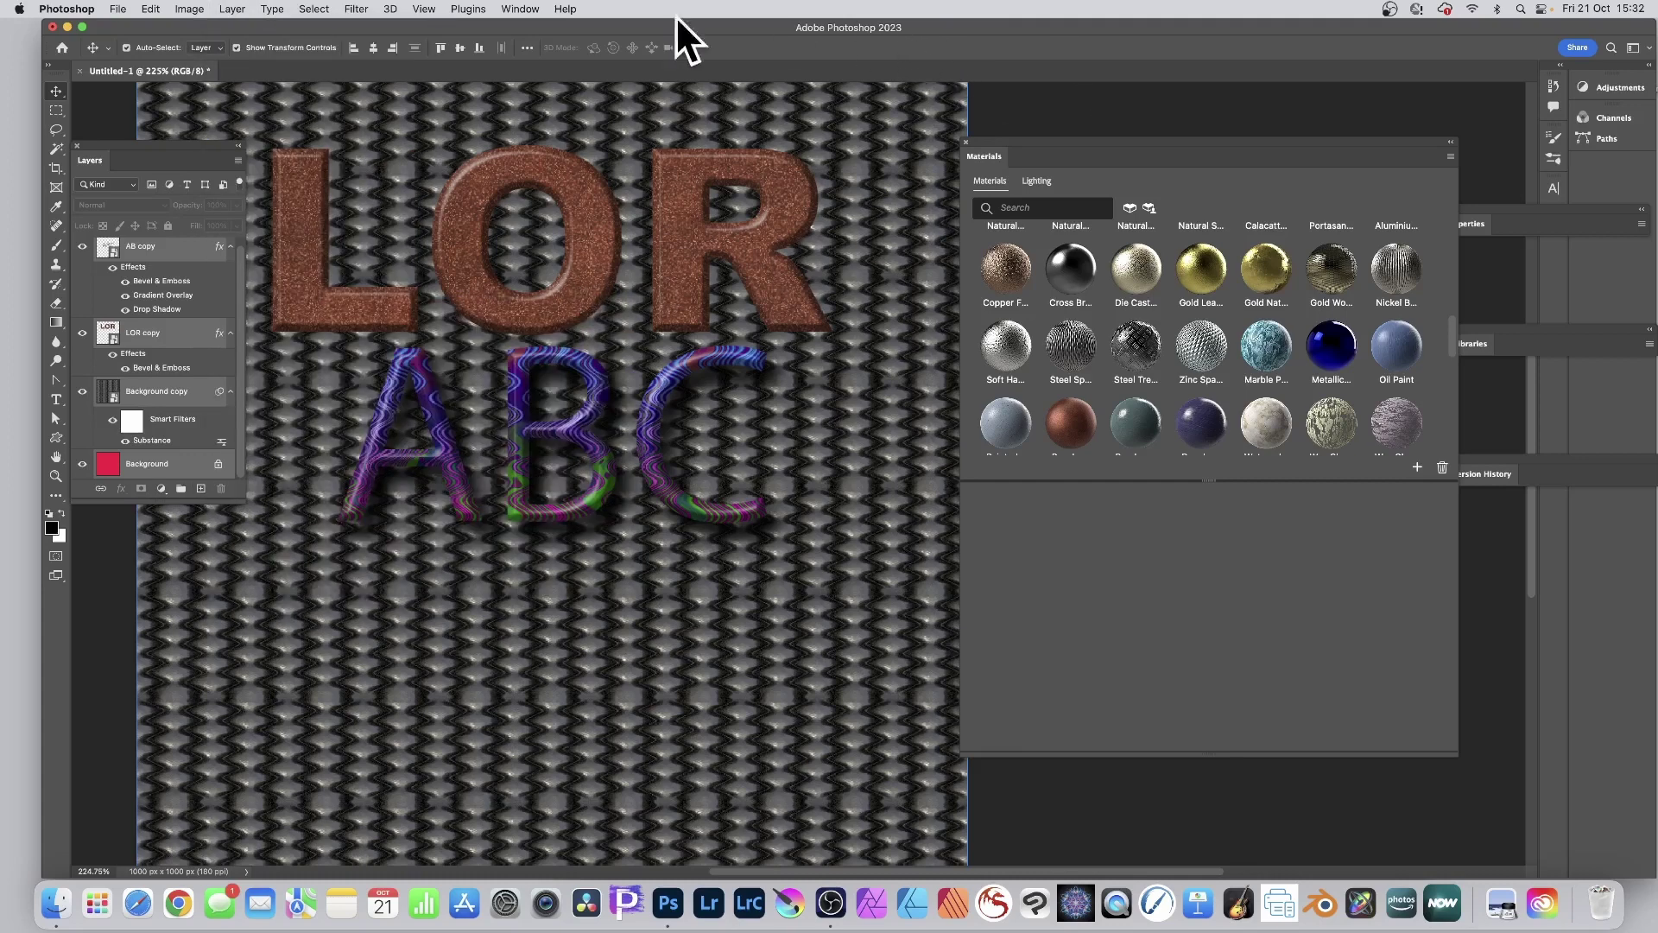
{"action": "left_click", "coordinate": [235, 10]}
{"action": "mouse_move", "coordinate": [299, 206]}
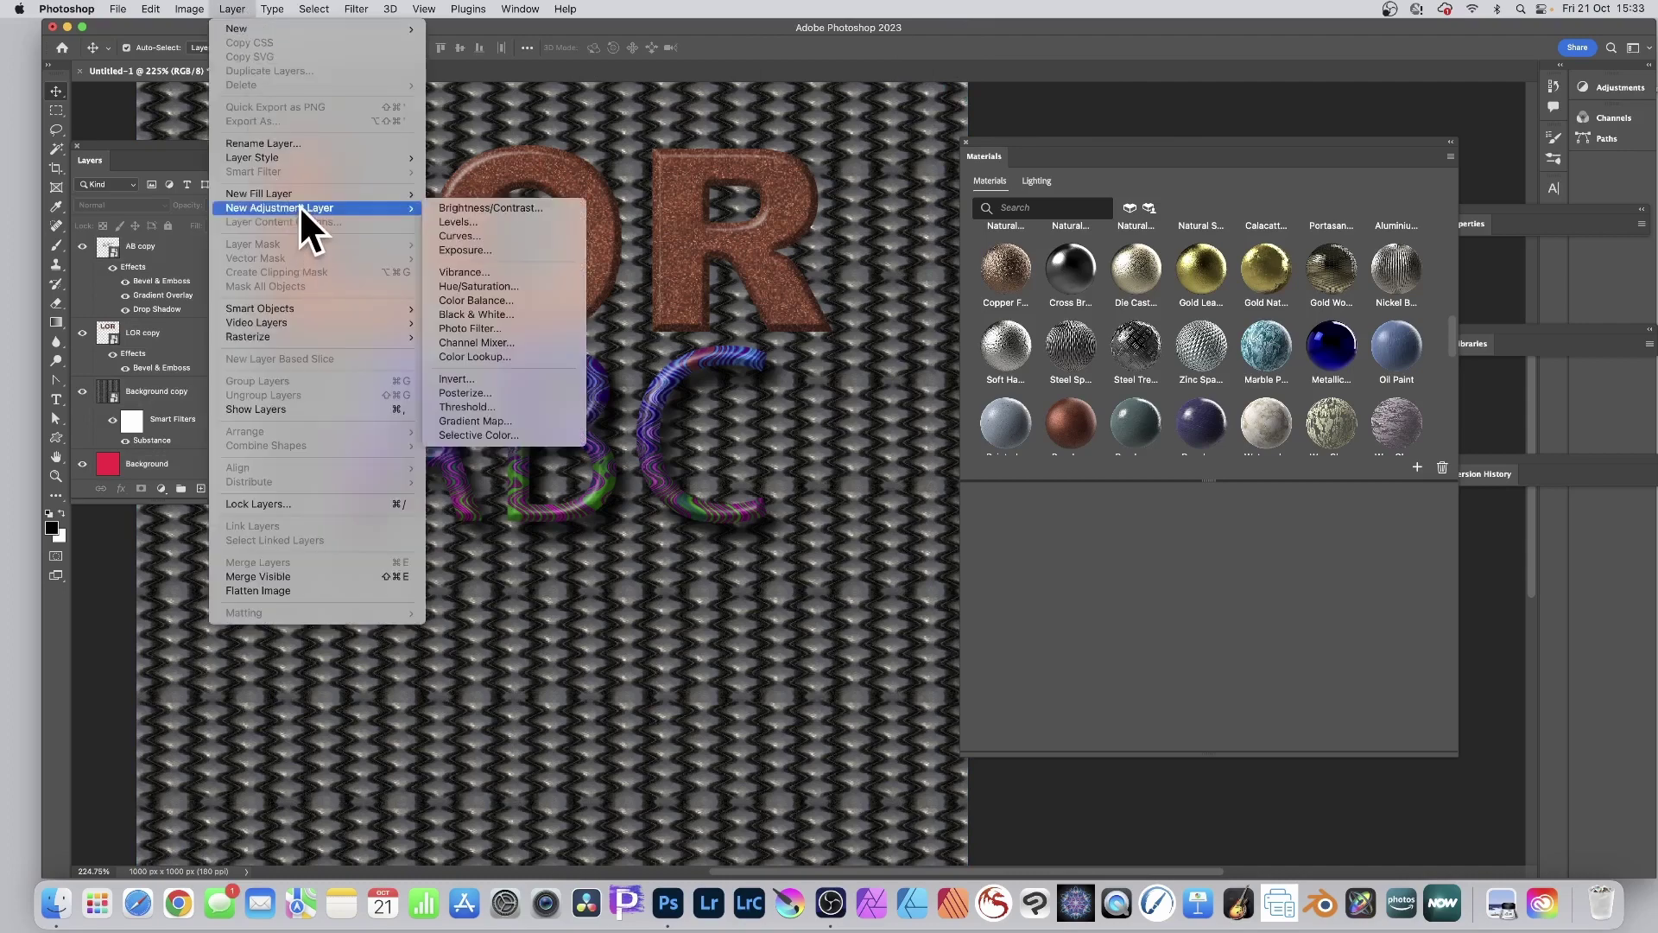
{"action": "left_click", "coordinate": [481, 285]}
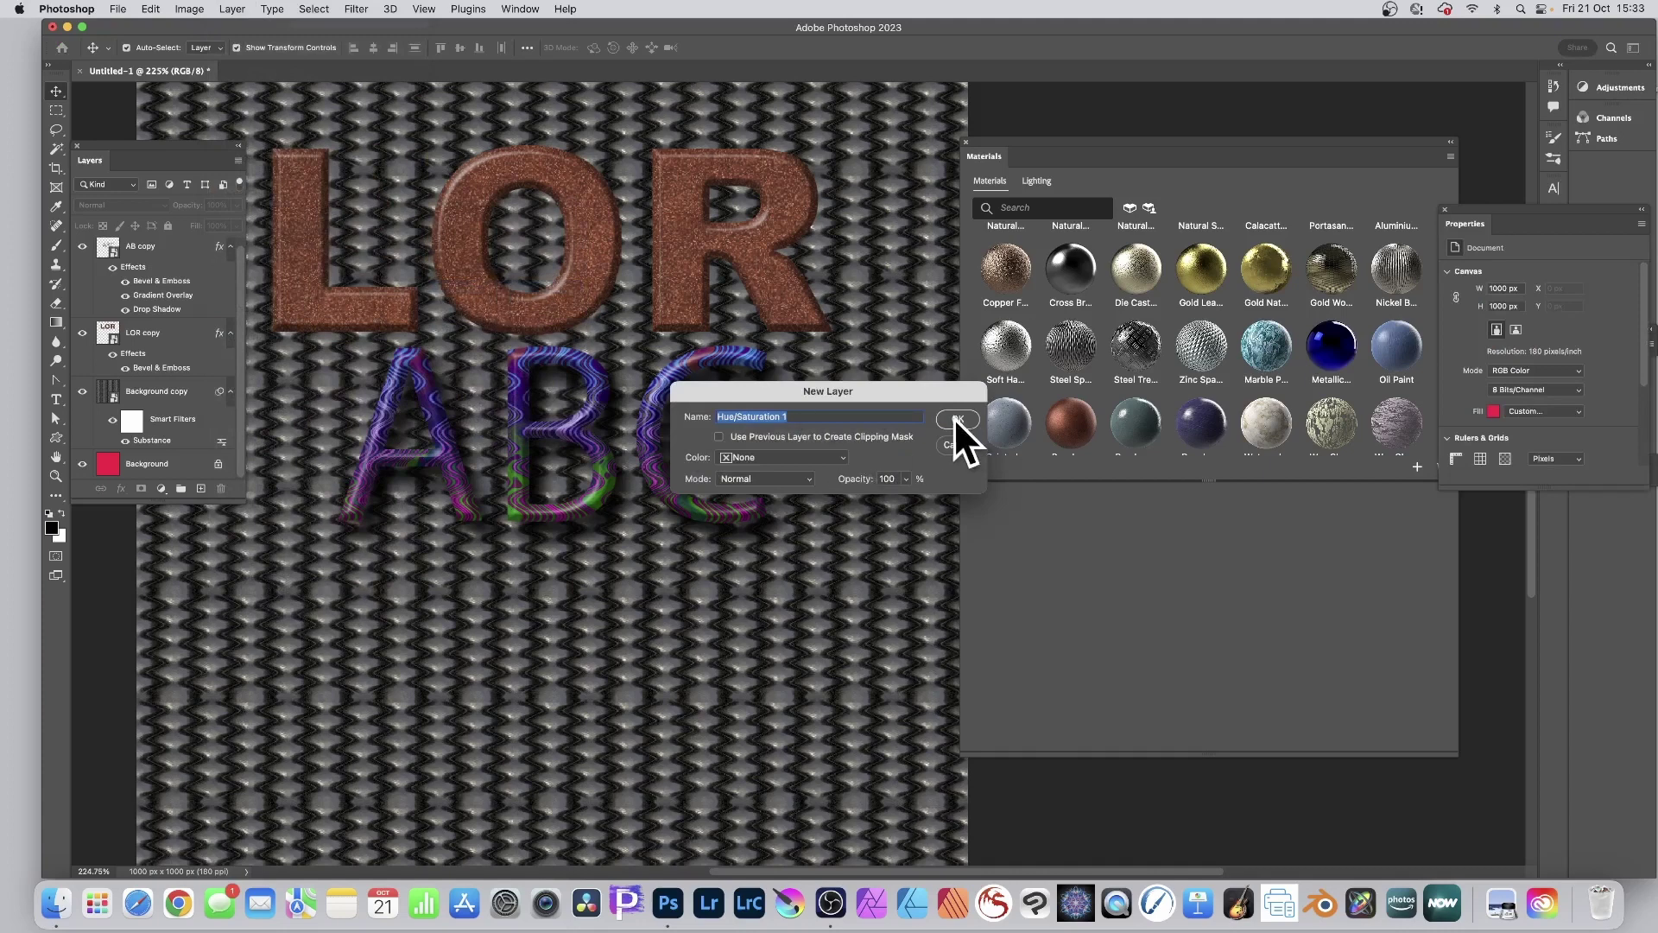
{"action": "left_click", "coordinate": [955, 417]}
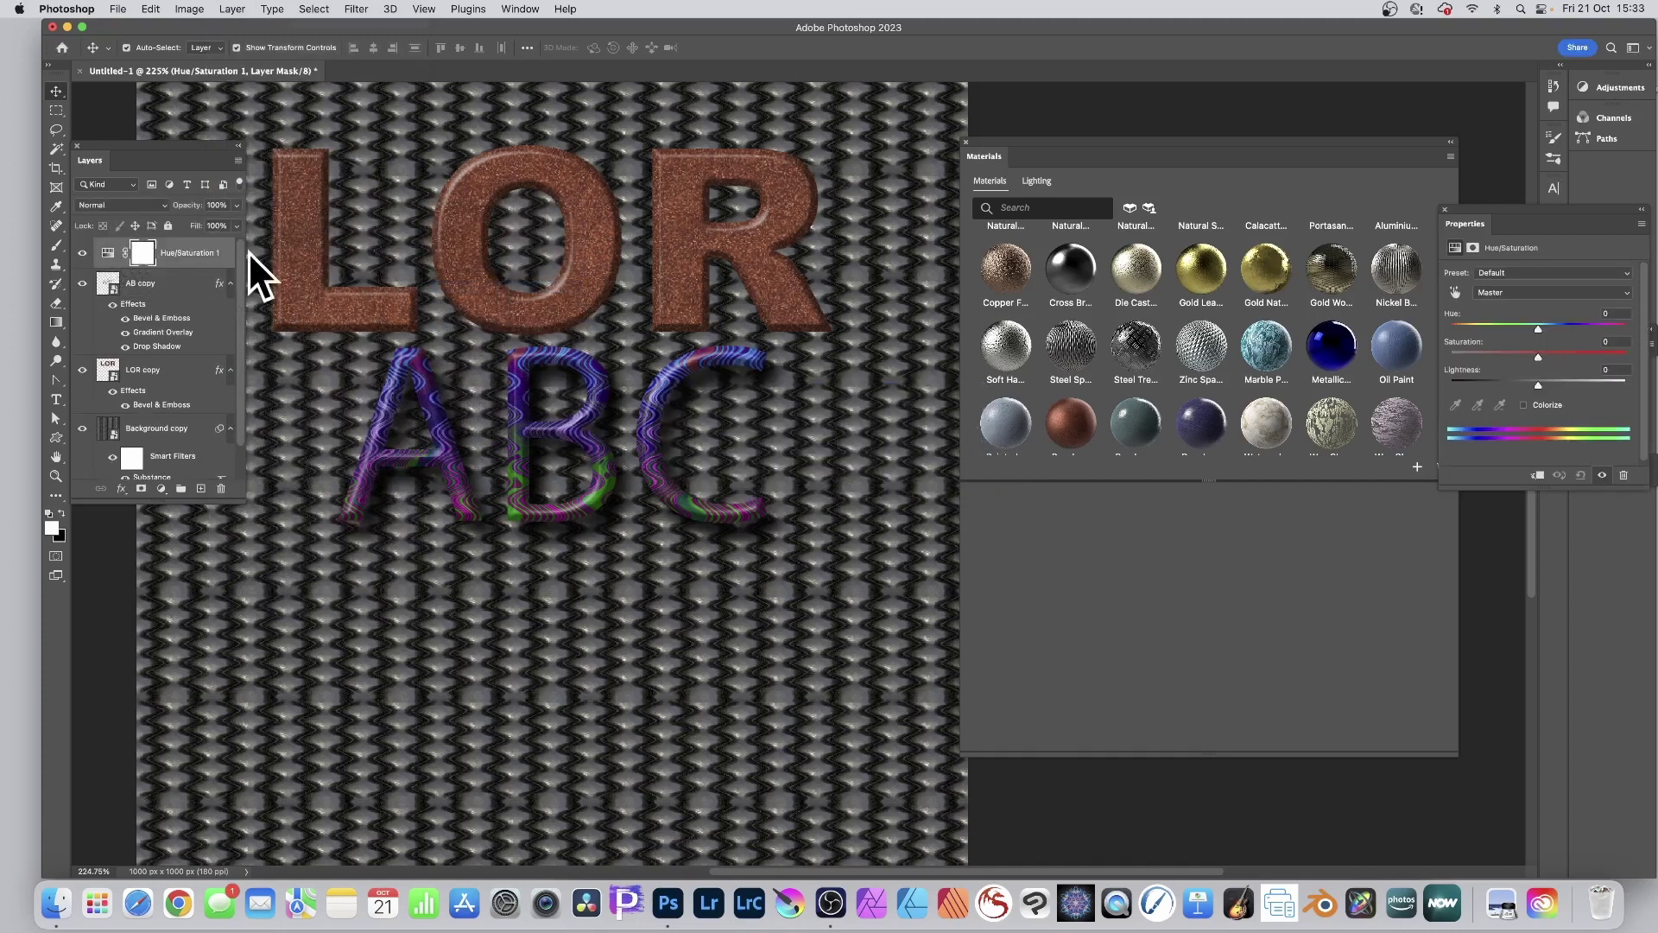
Shift the hue to +143 so LOR turns green, then close the Properties panel.
{"action": "left_click_drag", "start_coordinate": [1546, 327], "coordinate": [1593, 330]}
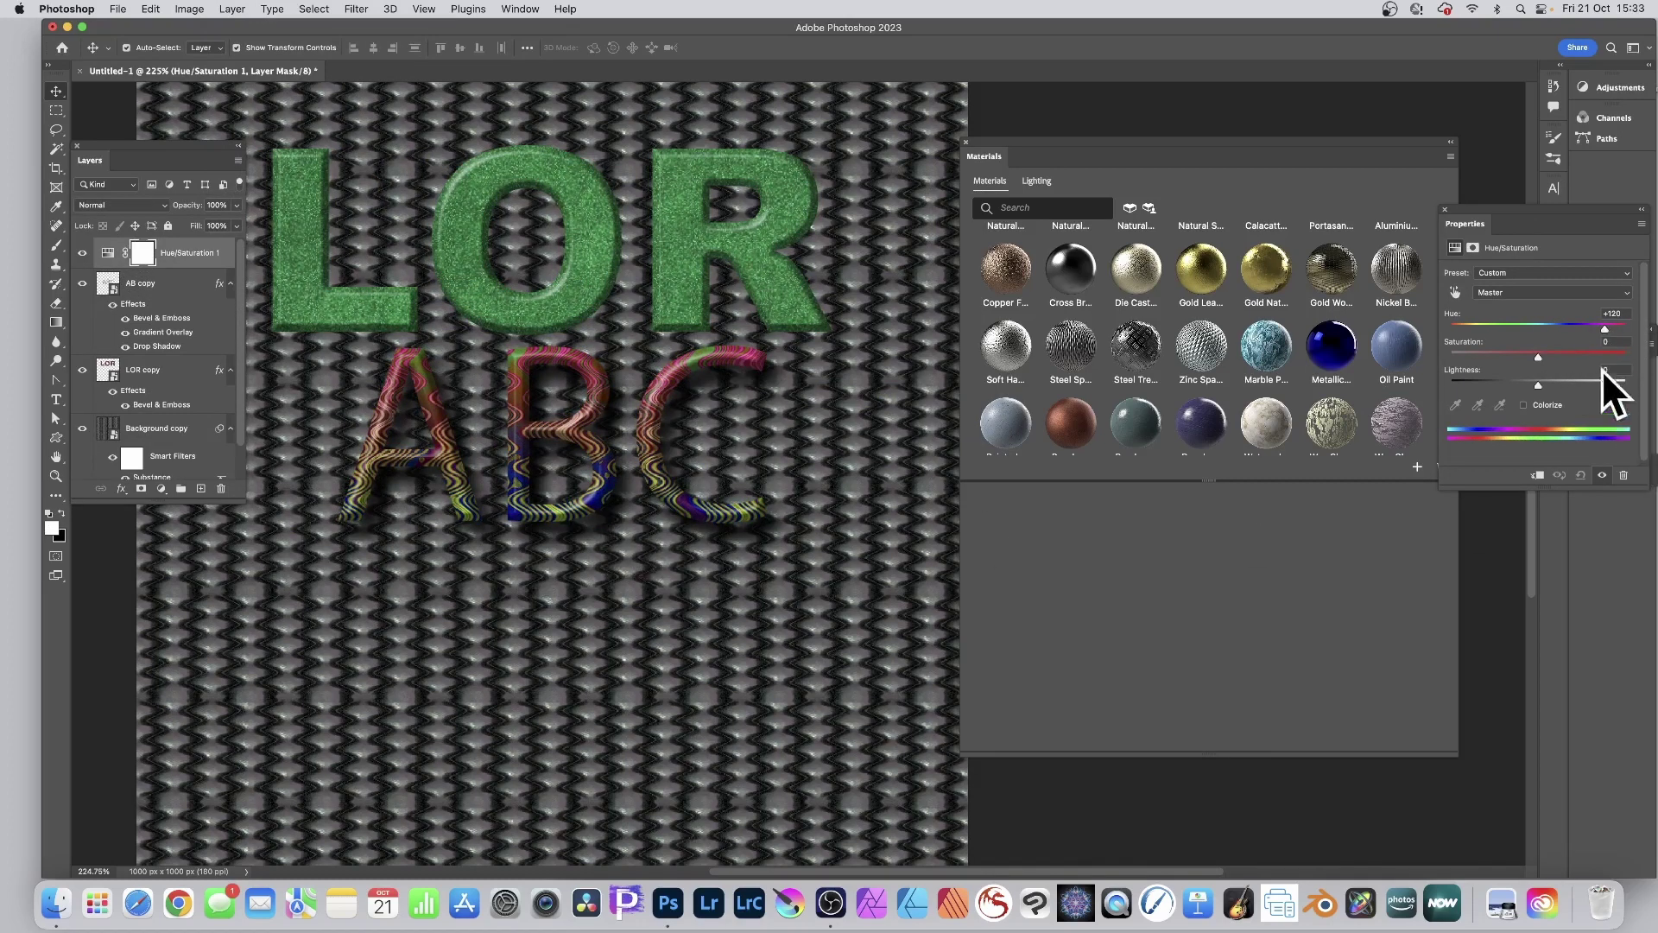
{"action": "left_click", "coordinate": [1445, 209]}
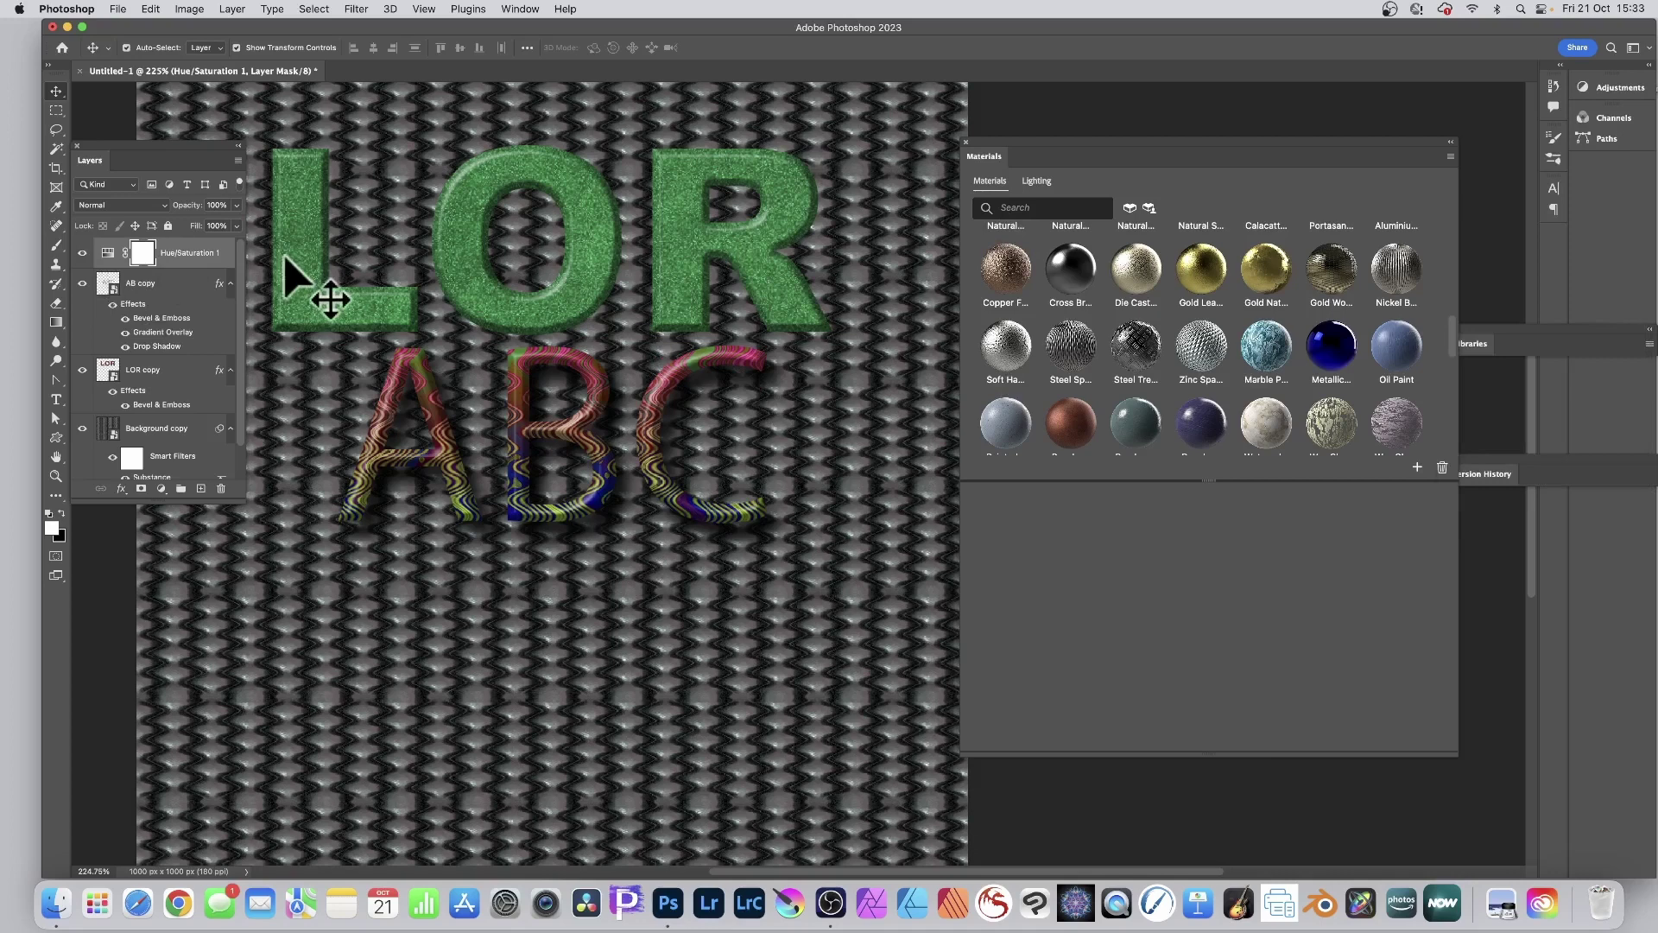